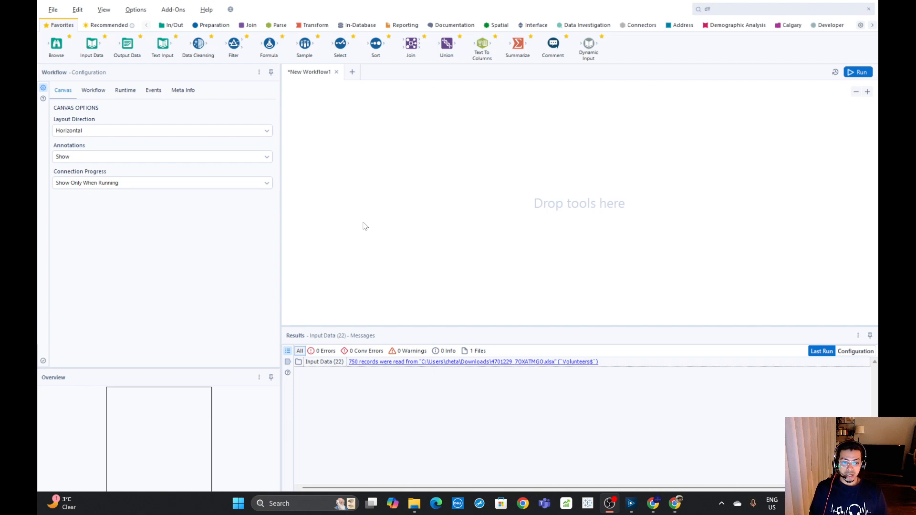
Place an Input Data tool on the empty canvas and open its connection setup
{"action": "left_click", "coordinate": [336, 172]}
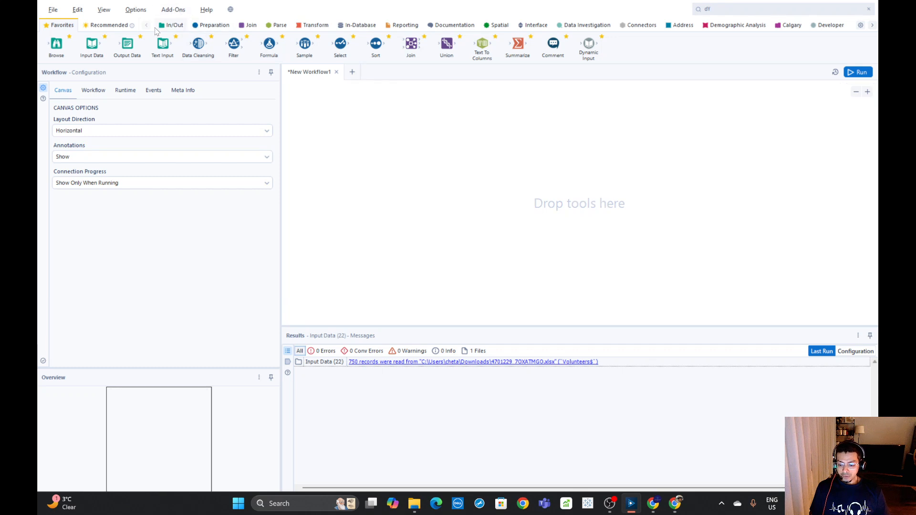
{"action": "left_click", "coordinate": [174, 28]}
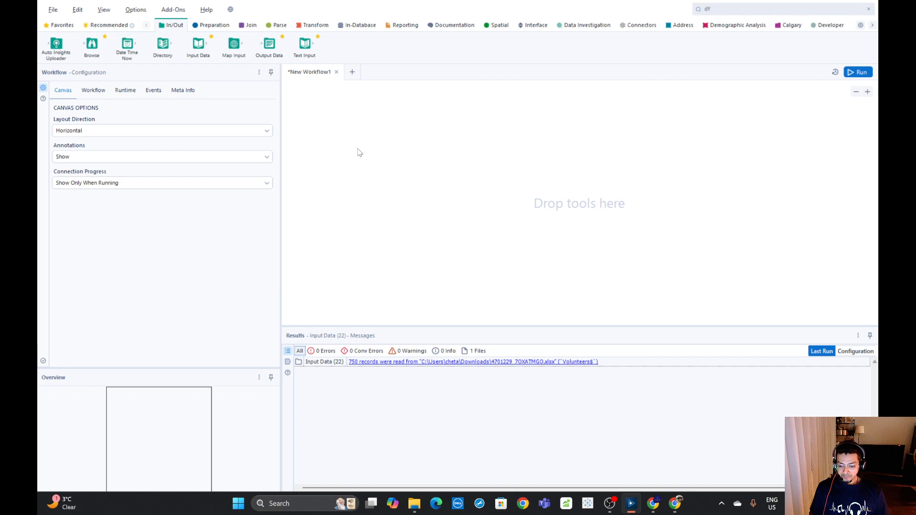
{"action": "left_click_drag", "start_coordinate": [198, 43], "coordinate": [311, 115]}
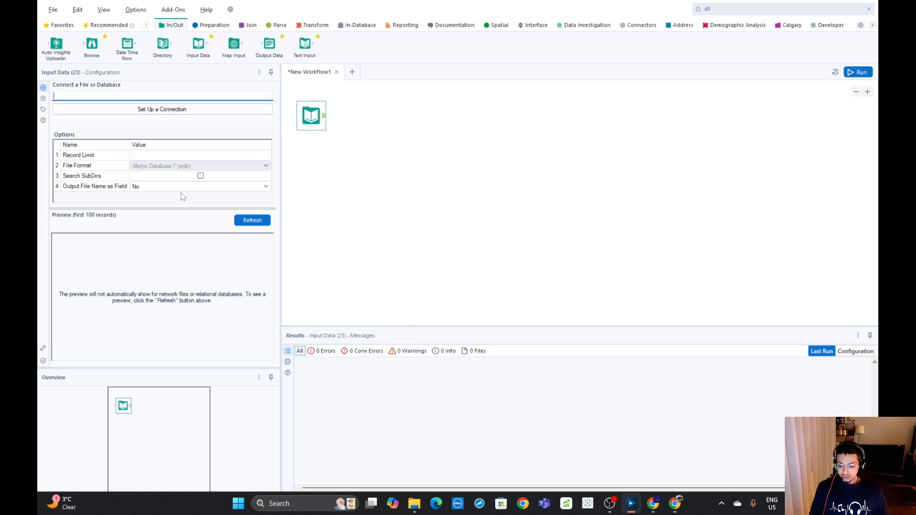
{"action": "left_click", "coordinate": [163, 110]}
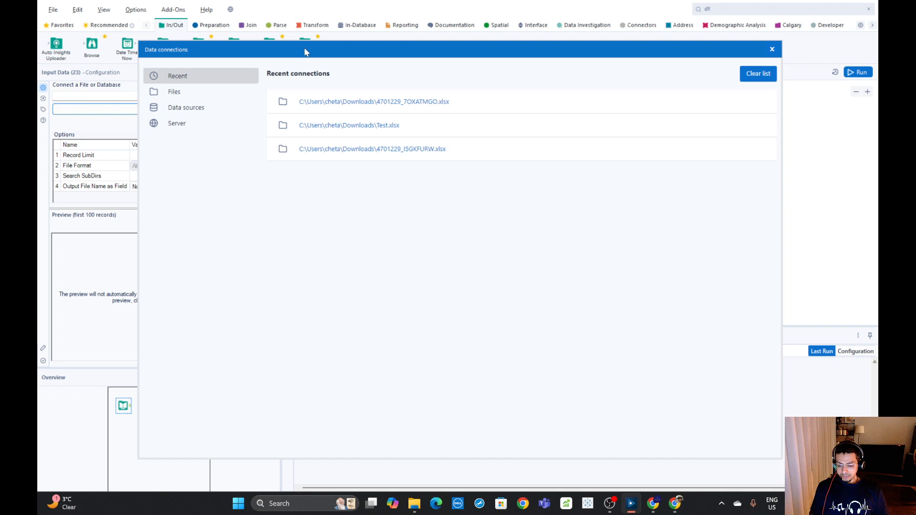
{"action": "left_click_drag", "start_coordinate": [304, 49], "coordinate": [424, 48]}
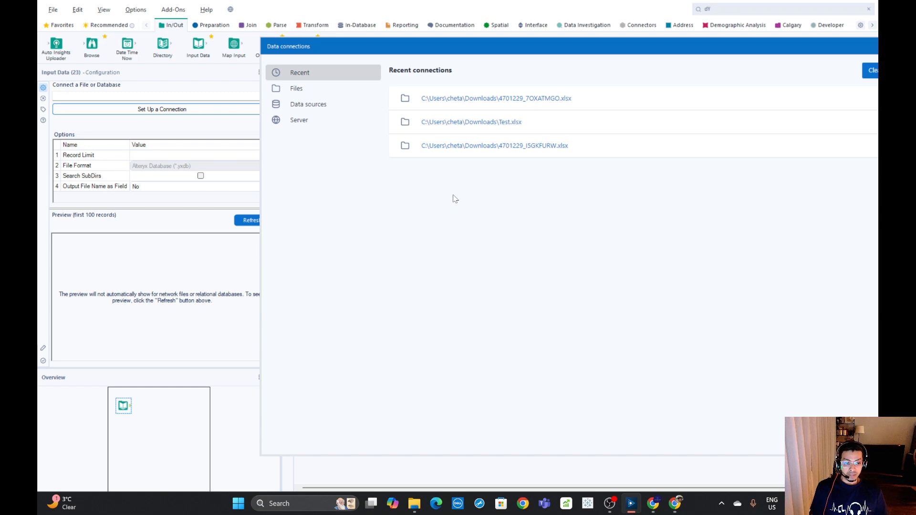
Examine the supported file types, the available data sources and the server connections offered for the Input Data tool
{"action": "left_click", "coordinate": [304, 89]}
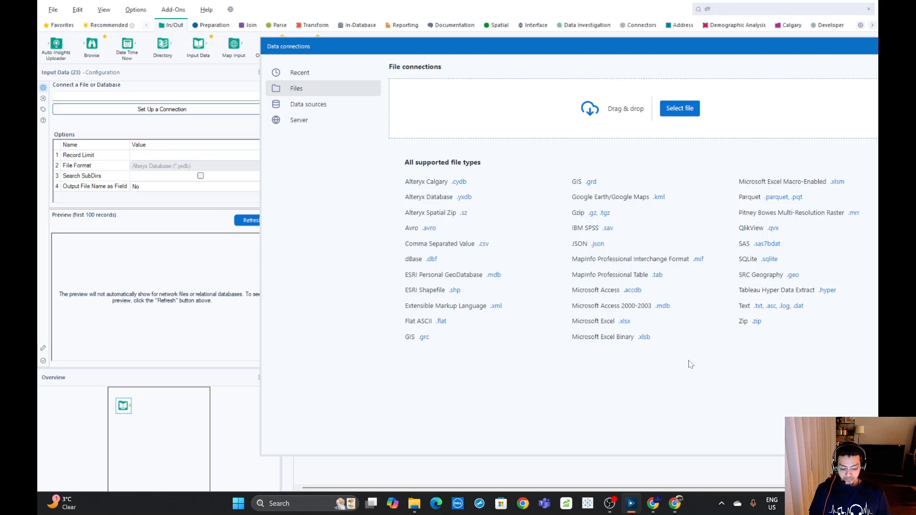
{"action": "left_click", "coordinate": [312, 108]}
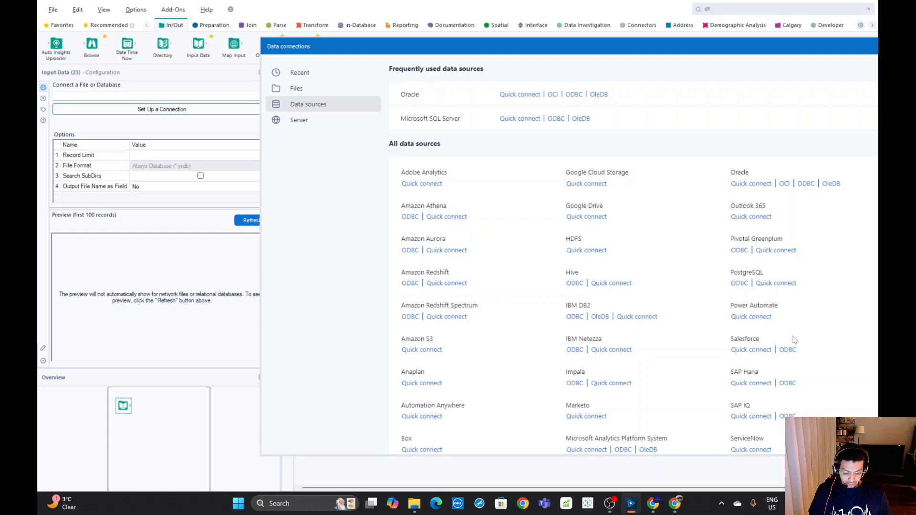
{"action": "scroll", "coordinate": [802, 329], "scroll_direction": "down", "scroll_amount": 5}
{"action": "scroll", "coordinate": [806, 332], "scroll_direction": "down", "scroll_amount": 3}
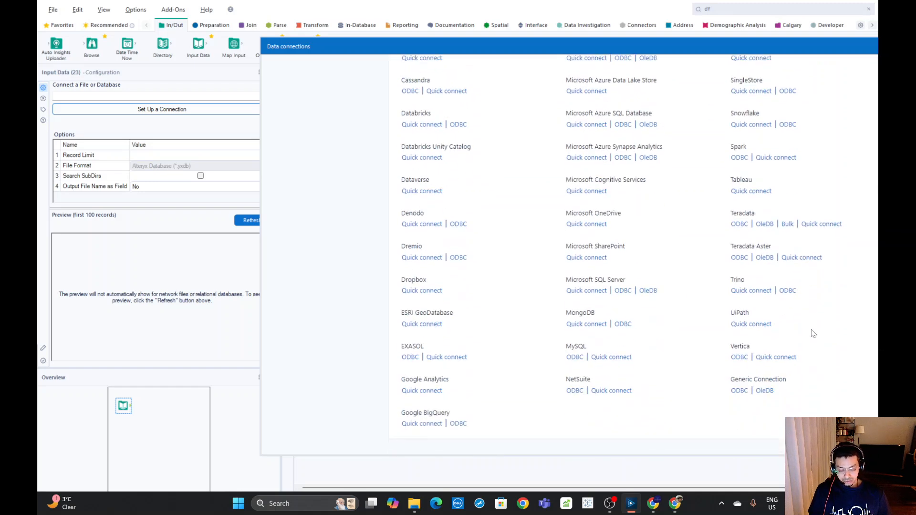
{"action": "scroll", "coordinate": [811, 319], "scroll_direction": "up", "scroll_amount": 8}
{"action": "scroll", "coordinate": [813, 308], "scroll_direction": "up", "scroll_amount": 3}
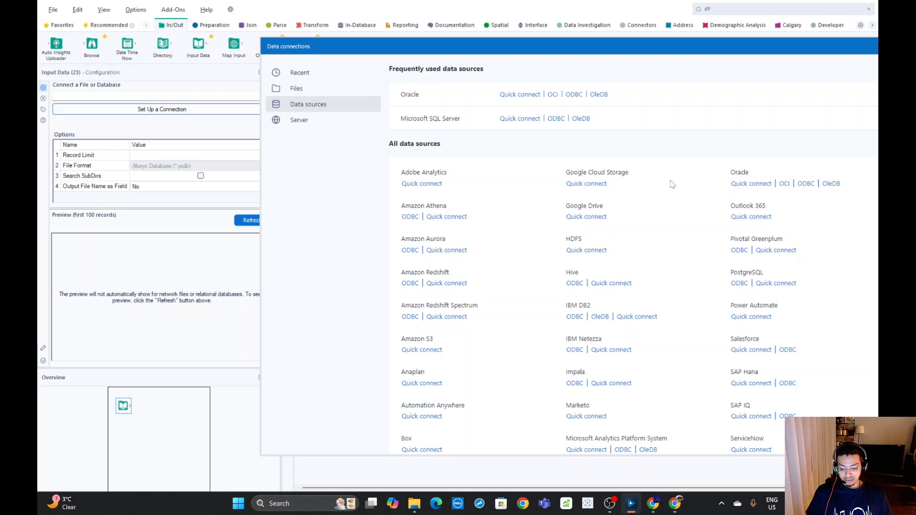
{"action": "left_click", "coordinate": [308, 122]}
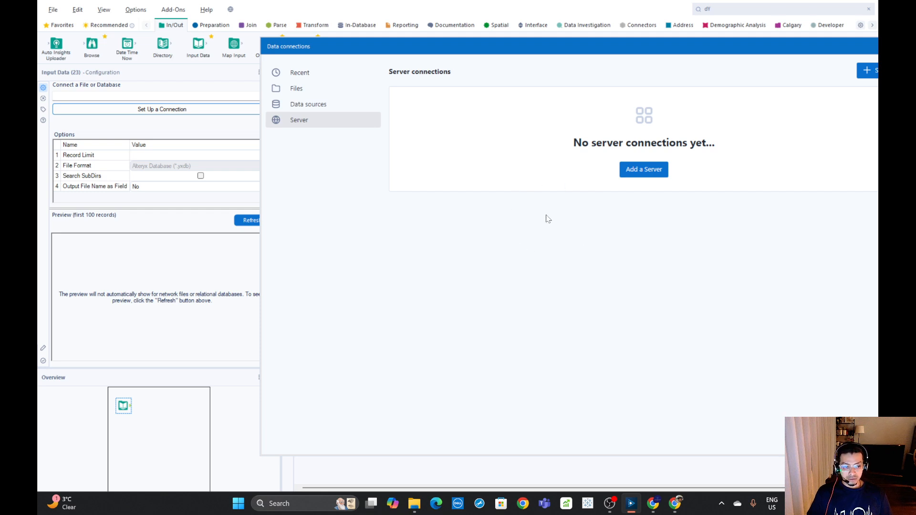
Connect the Input Data tool to the Microsoft Excel (.xlsx) file 4701229_7OXATMGO in the Downloads folder
{"action": "left_click", "coordinate": [306, 92]}
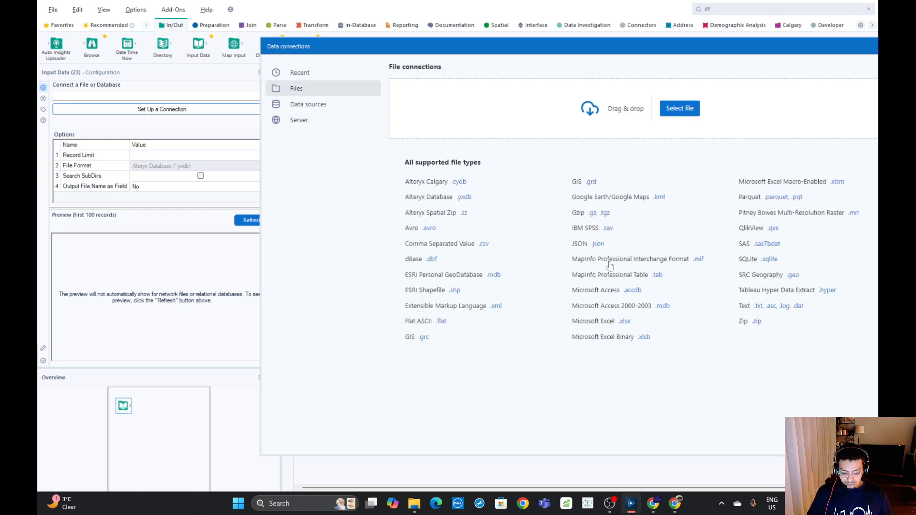
{"action": "left_click", "coordinate": [625, 323]}
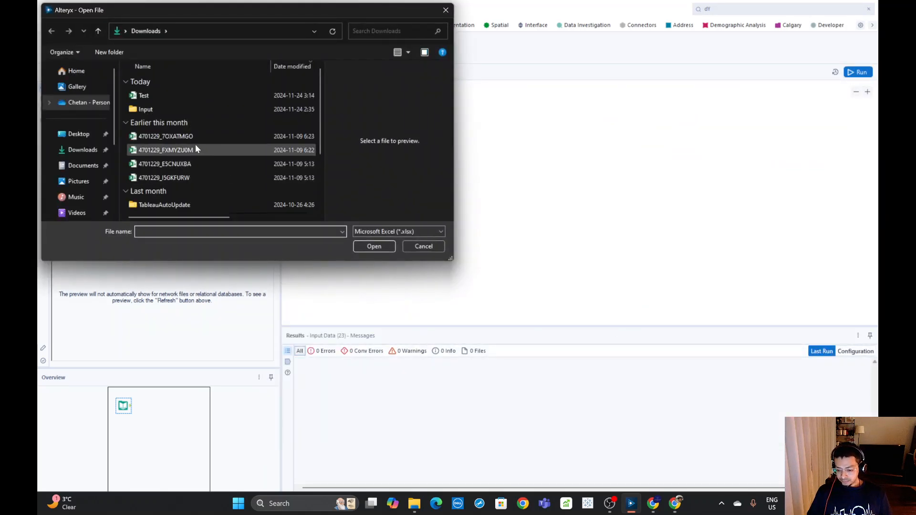
{"action": "double_click", "coordinate": [147, 109]}
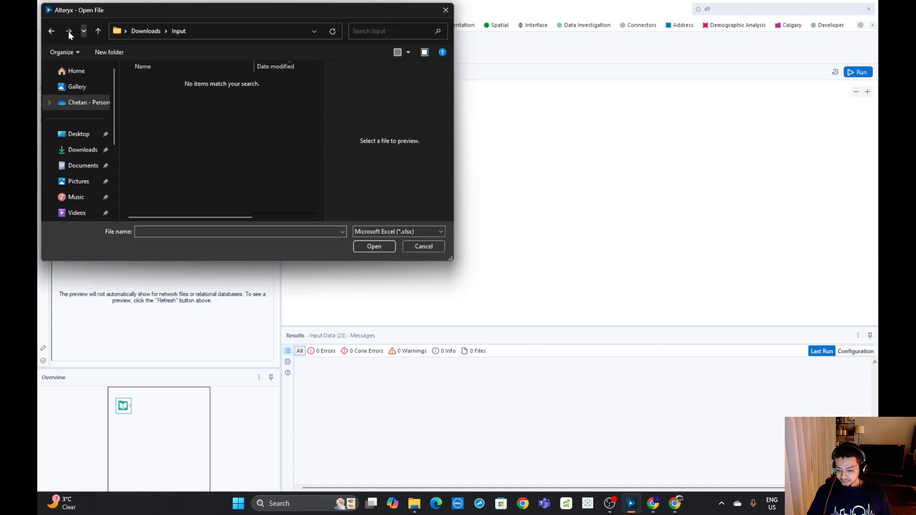
{"action": "left_click", "coordinate": [51, 31]}
{"action": "left_click", "coordinate": [167, 134]}
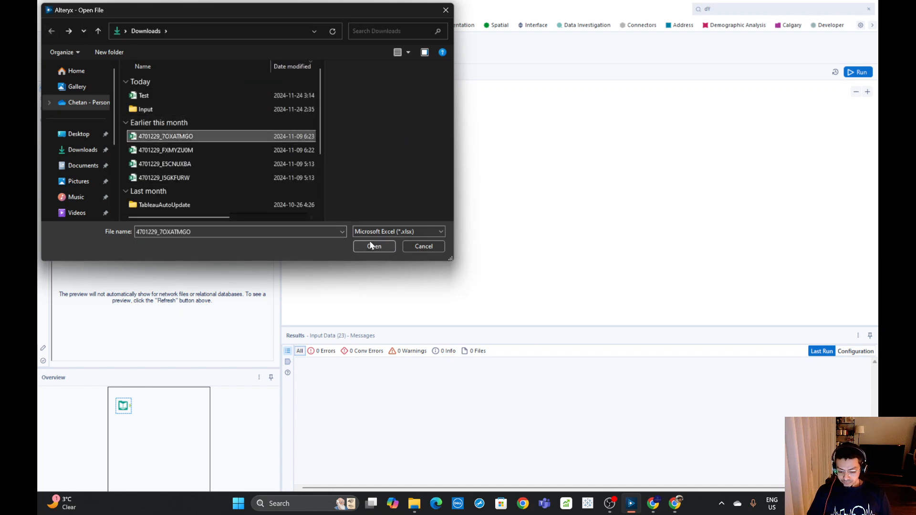
{"action": "left_click", "coordinate": [371, 245]}
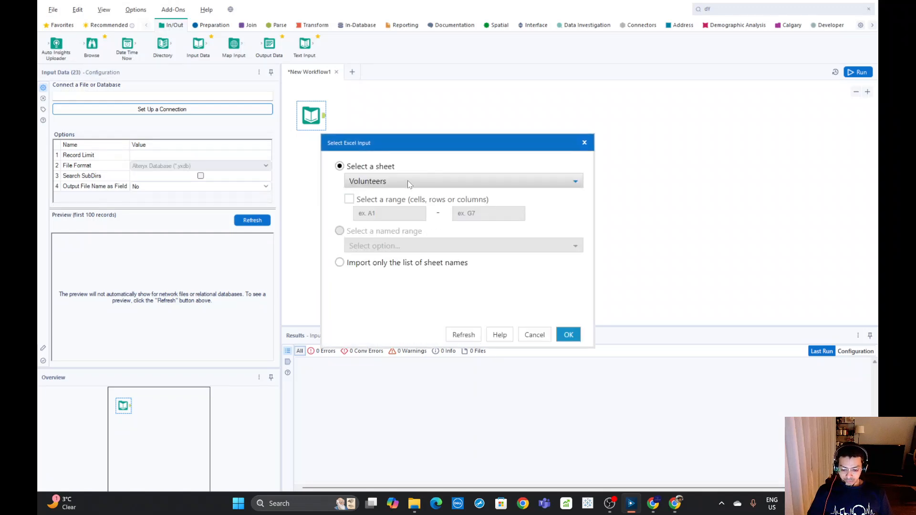
Select the Volunteers sheet as the Excel input and confirm the import
{"action": "left_click", "coordinate": [408, 182]}
{"action": "left_click", "coordinate": [408, 183]}
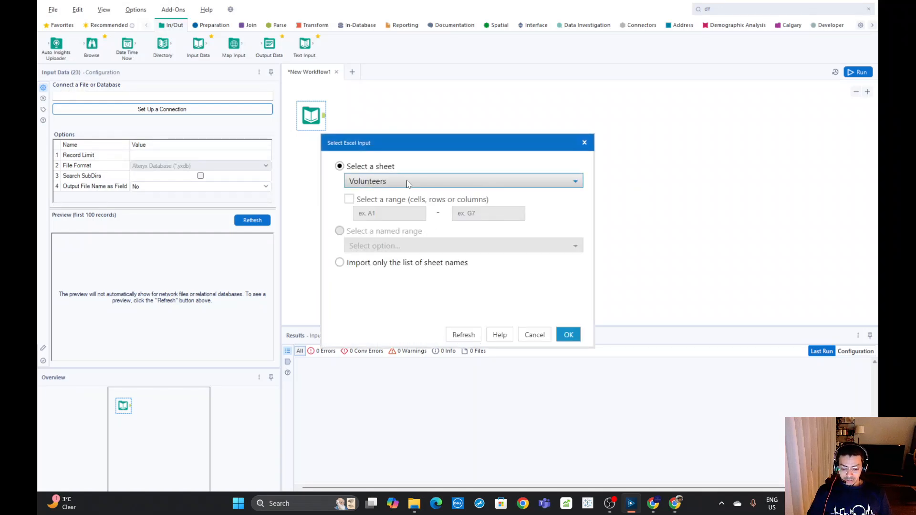
{"action": "left_click", "coordinate": [367, 182]}
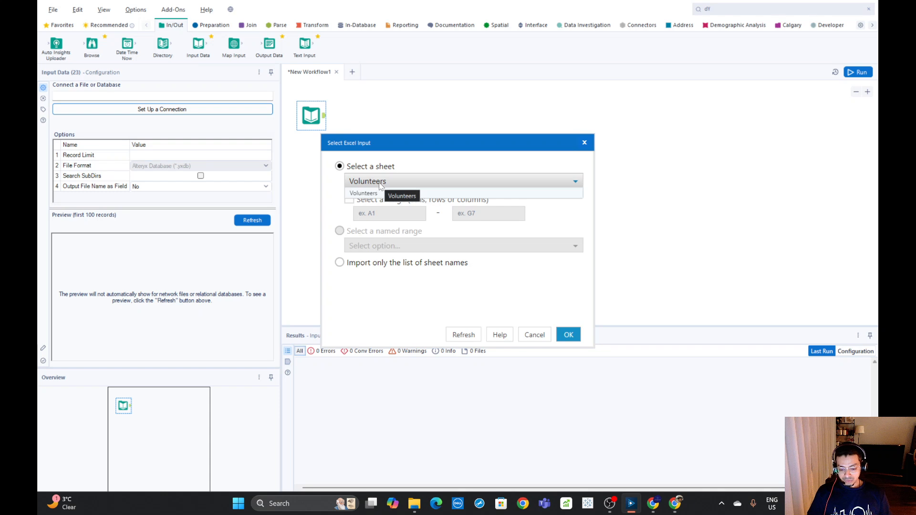
{"action": "left_click", "coordinate": [380, 184]}
{"action": "left_click", "coordinate": [568, 333]}
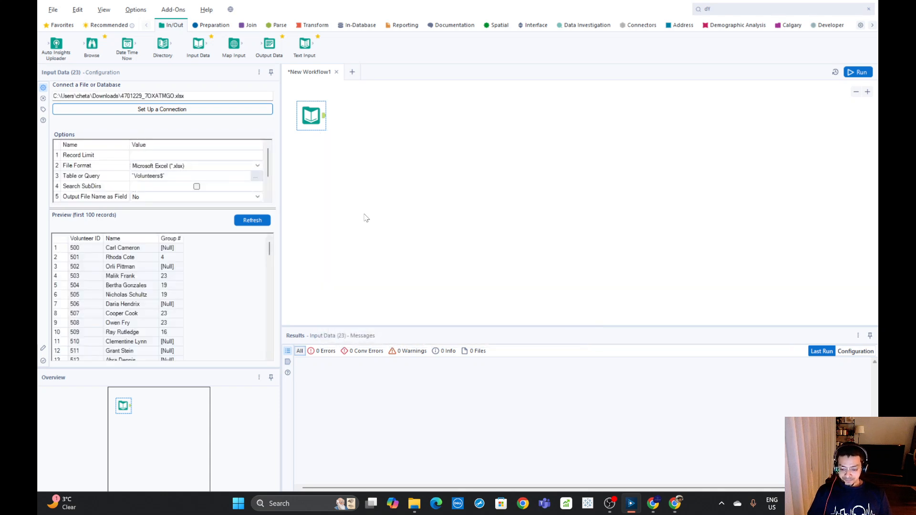
Check the Input Data tool's record preview, and run the workflow with the tool's output shown
{"action": "left_click", "coordinate": [376, 188]}
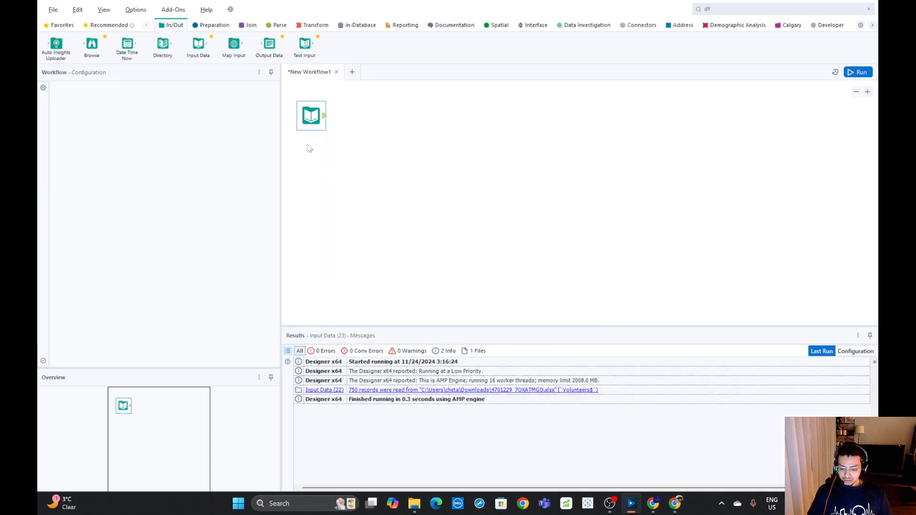
{"action": "left_click", "coordinate": [303, 119]}
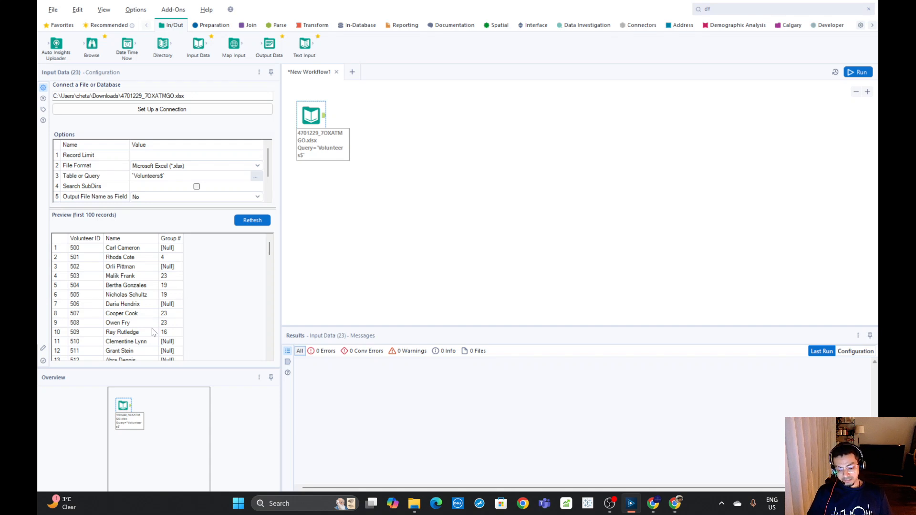
{"action": "scroll", "coordinate": [159, 319], "scroll_direction": "down", "scroll_amount": 1}
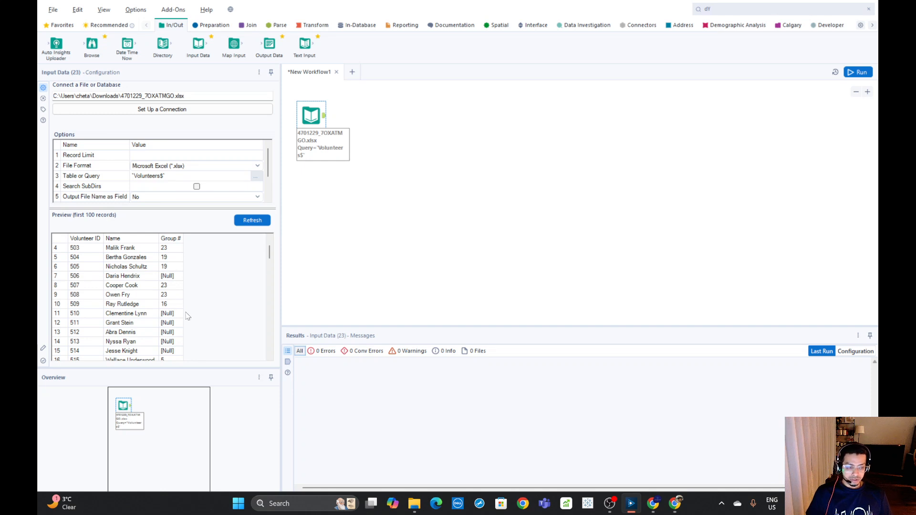
{"action": "scroll", "coordinate": [233, 314], "scroll_direction": "down", "scroll_amount": 1}
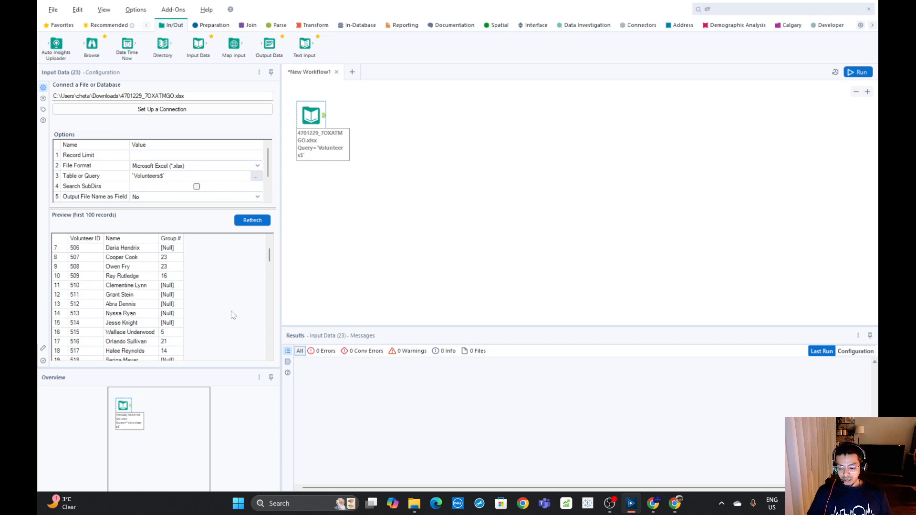
{"action": "scroll", "coordinate": [233, 315], "scroll_direction": "down", "scroll_amount": 2}
{"action": "scroll", "coordinate": [228, 306], "scroll_direction": "up", "scroll_amount": 4}
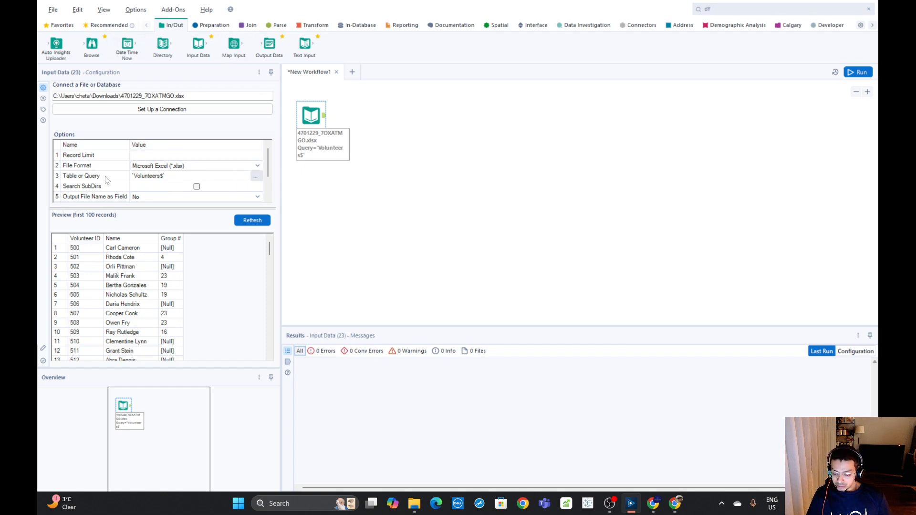
{"action": "left_click", "coordinate": [324, 116]}
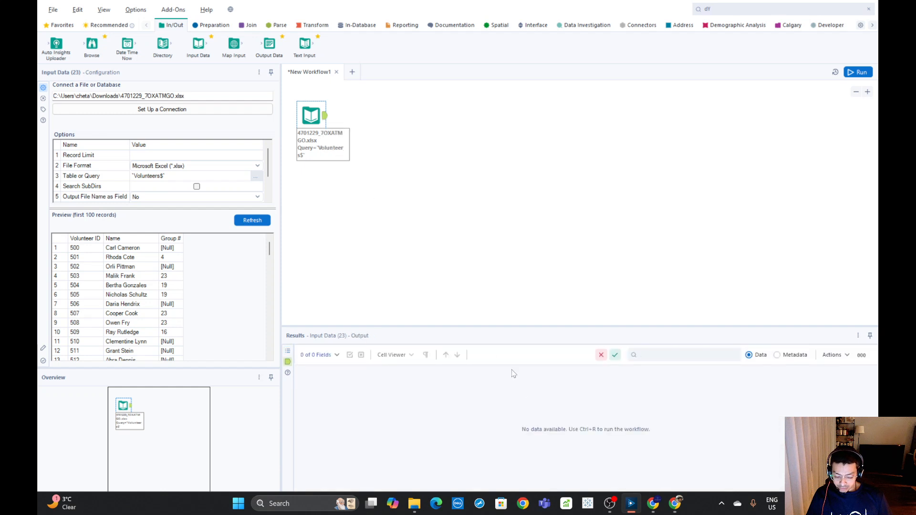
{"action": "left_click", "coordinate": [858, 72]}
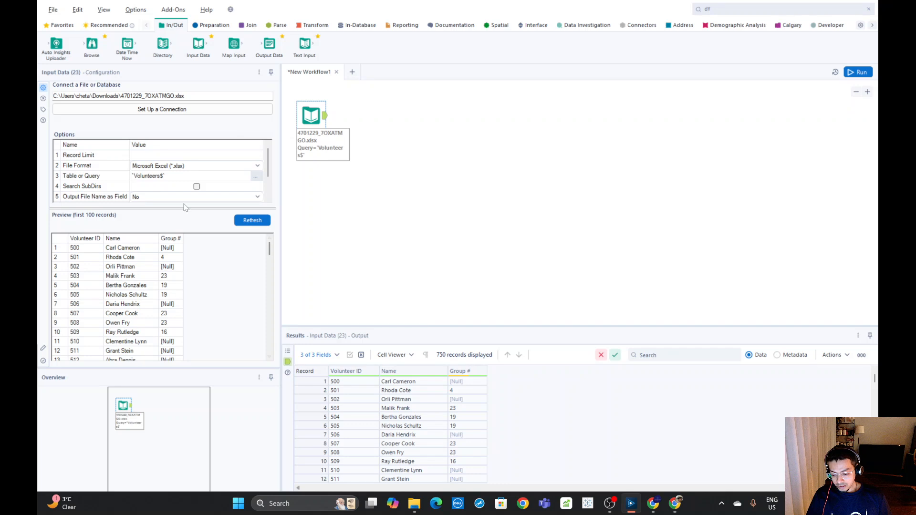
Set the Input Data tool's record limit to 10 and run the workflow
{"action": "left_click", "coordinate": [145, 159]}
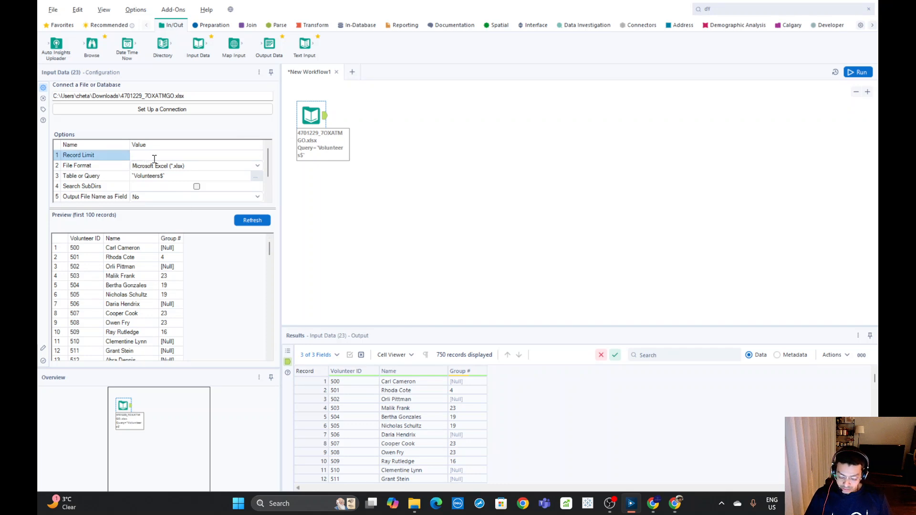
{"action": "type", "text": "10"}
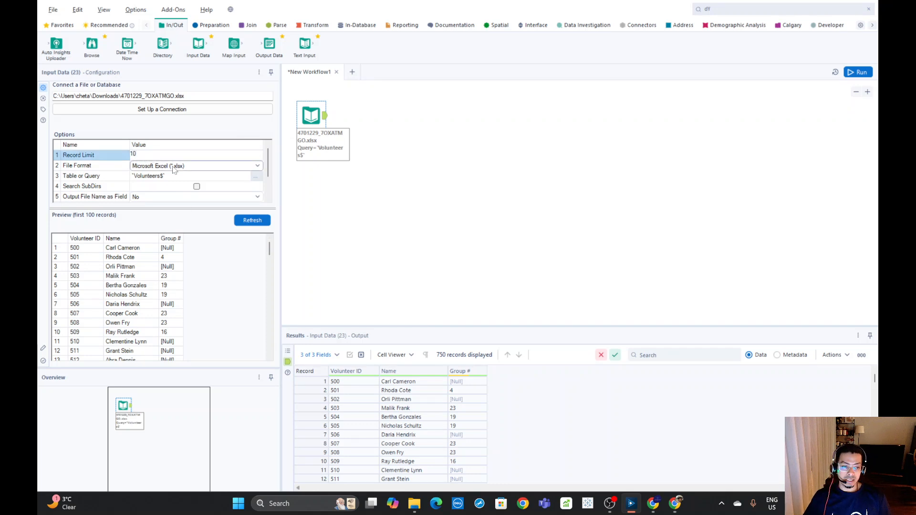
{"action": "left_click", "coordinate": [851, 75]}
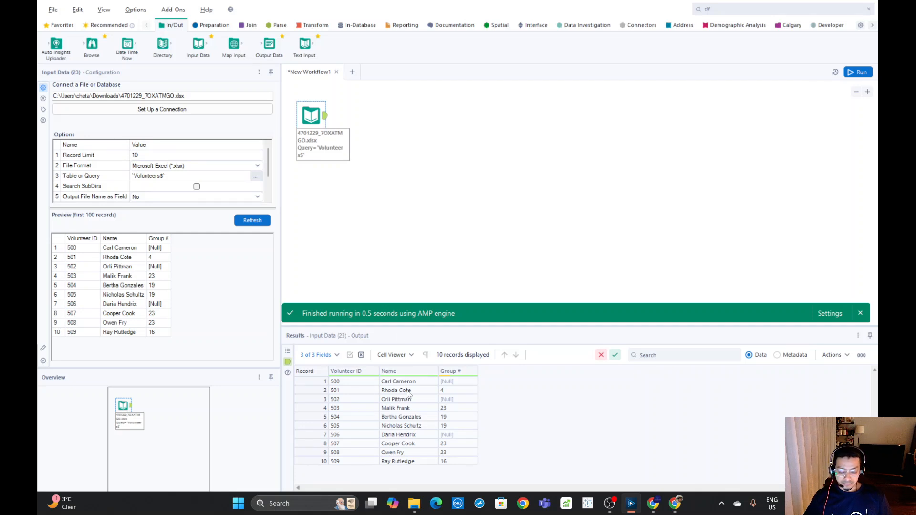
Clear the Input Data tool's record limit, and rerun the workflow to view the tool's full output
{"action": "left_click", "coordinate": [146, 157]}
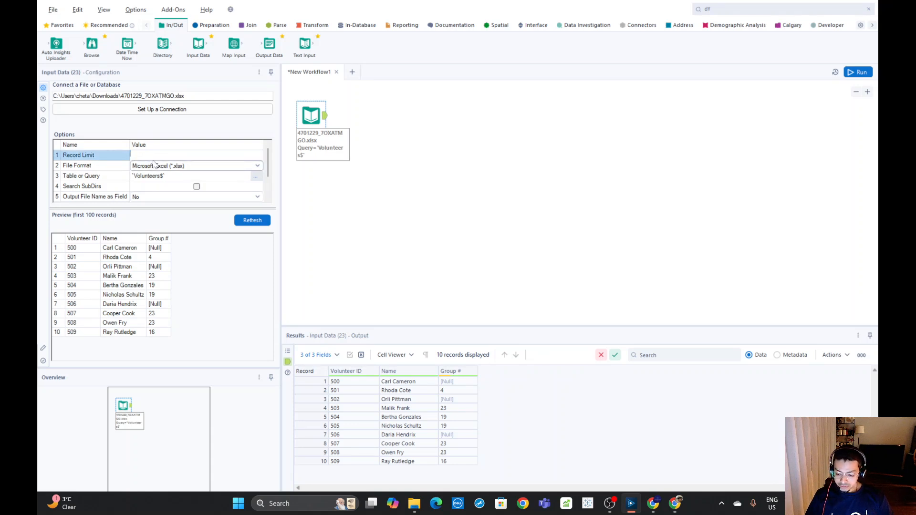
{"action": "left_click", "coordinate": [379, 188]}
{"action": "key", "text": "ctrl+r"}
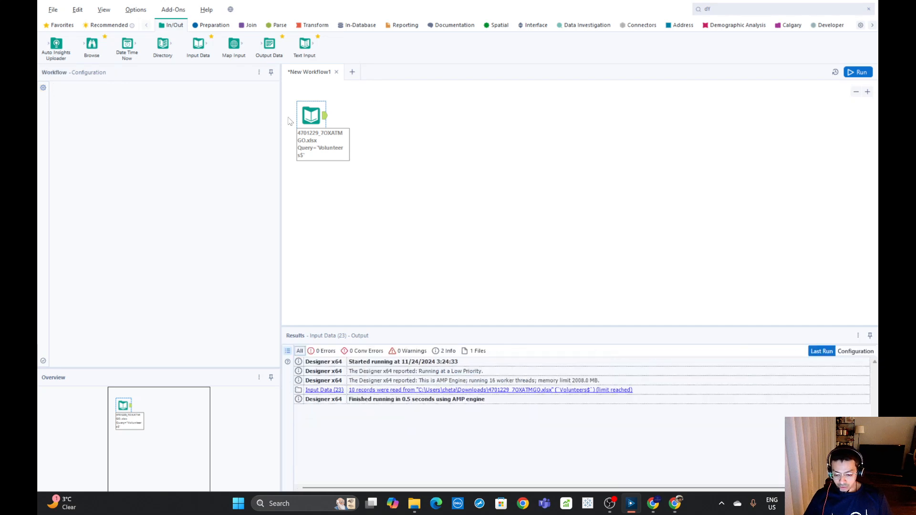
{"action": "left_click", "coordinate": [857, 72]}
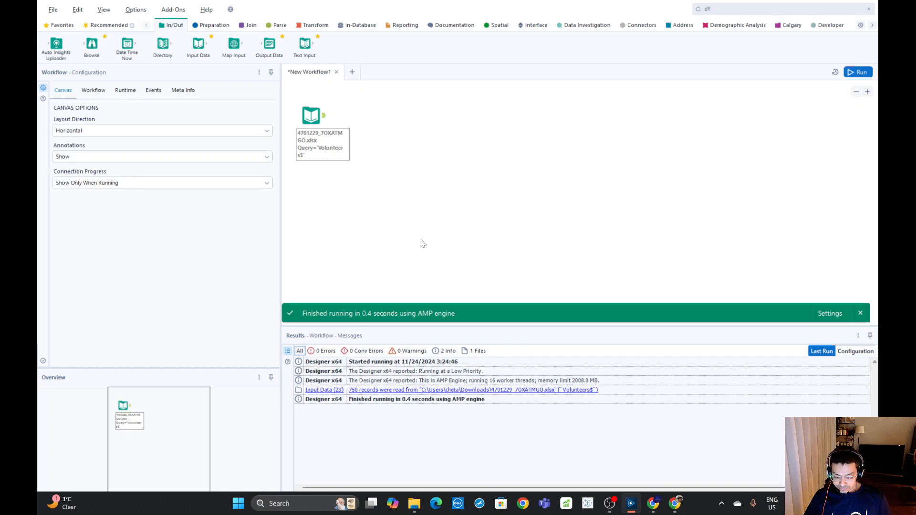
{"action": "left_click", "coordinate": [330, 122]}
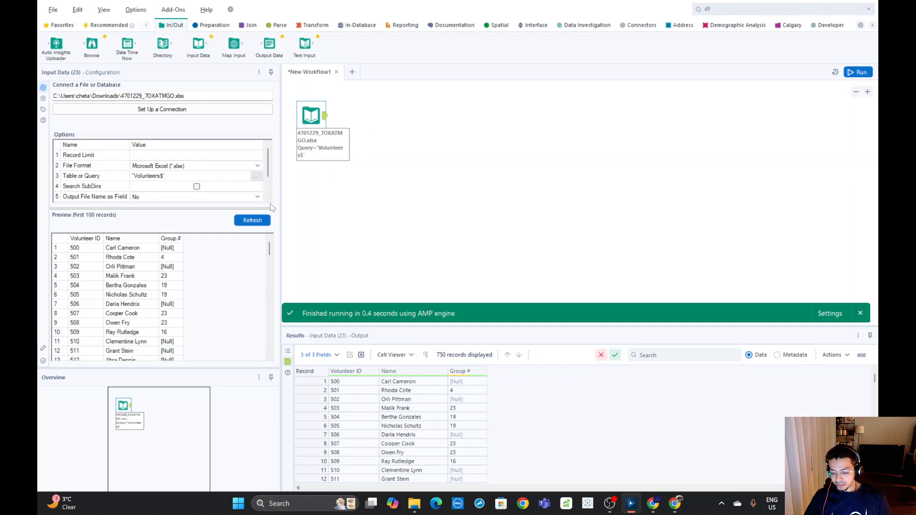
Check the sheets available for the Input Data tool's Table or Query option, and confirm the Volunteers sheet
{"action": "left_click_drag", "start_coordinate": [267, 167], "coordinate": [267, 171]}
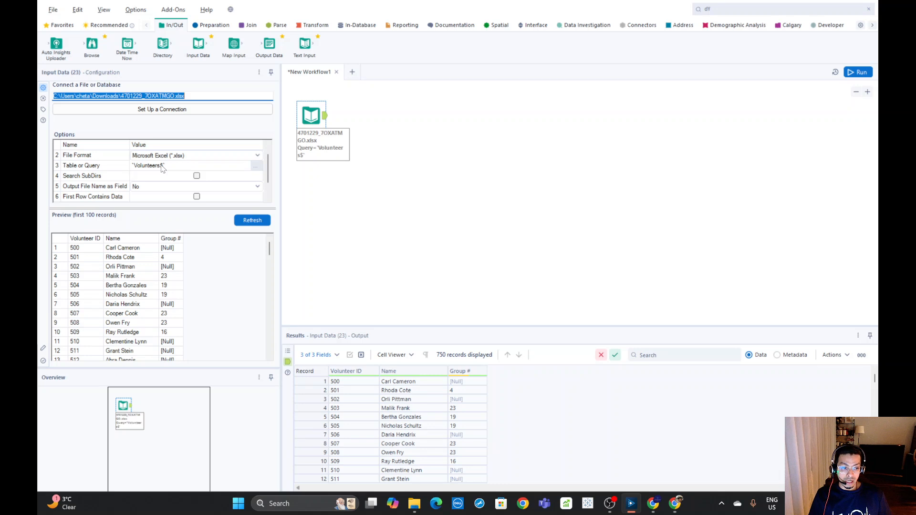
{"action": "left_click", "coordinate": [257, 169]}
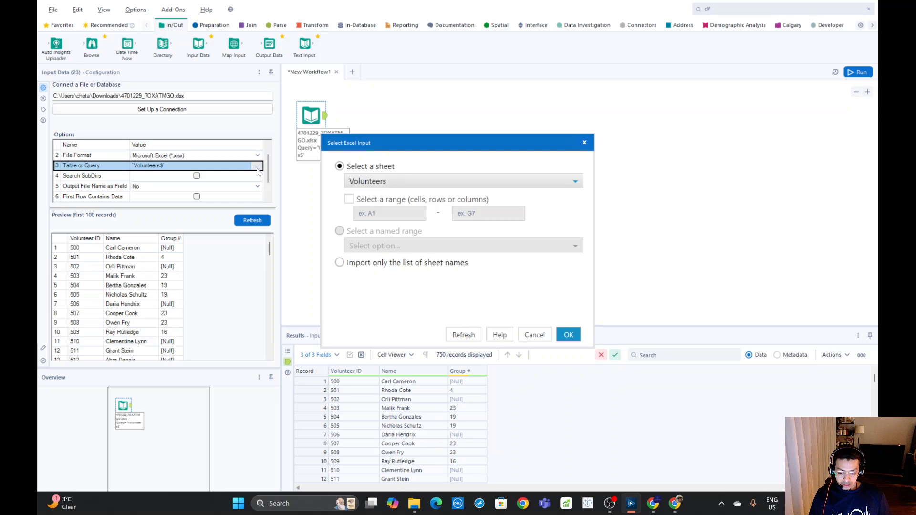
{"action": "left_click", "coordinate": [384, 185]}
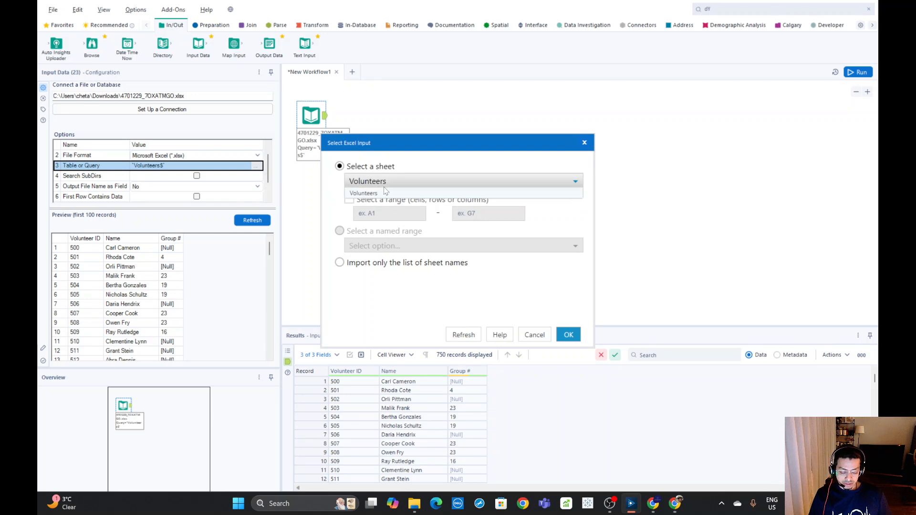
{"action": "left_click", "coordinate": [569, 337]}
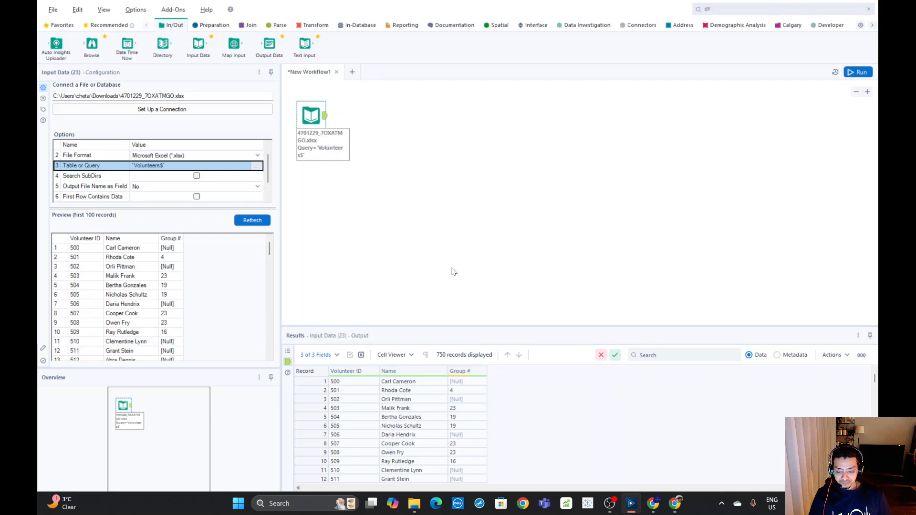
Set the Table or Query option to import only the list of sheet names, and run the workflow
{"action": "left_click", "coordinate": [256, 167]}
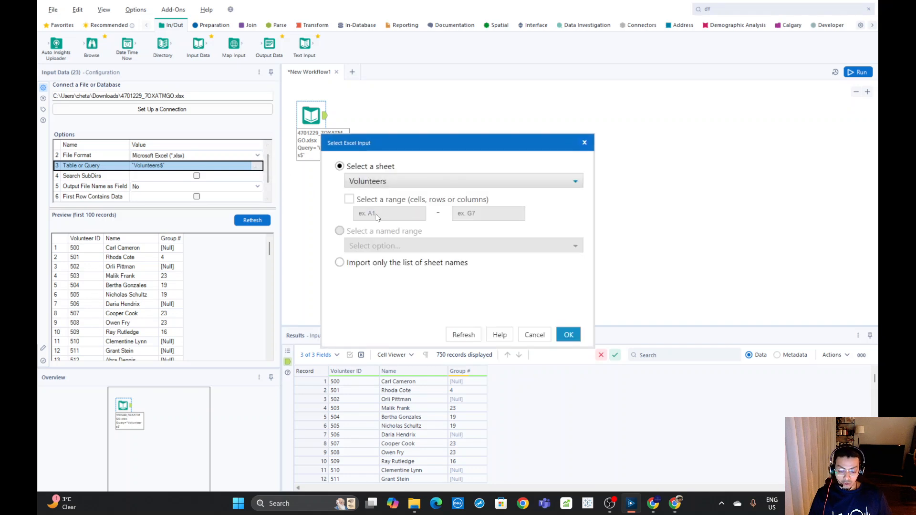
{"action": "left_click", "coordinate": [340, 263]}
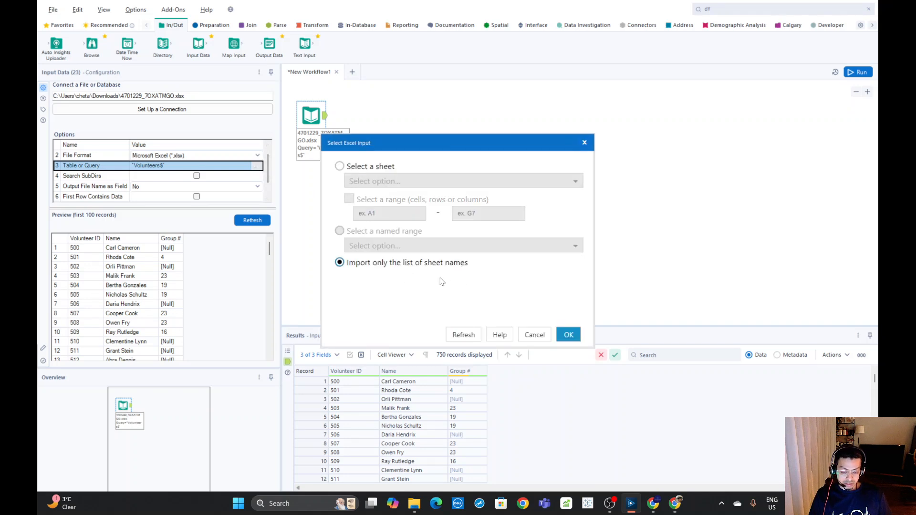
{"action": "left_click", "coordinate": [568, 335]}
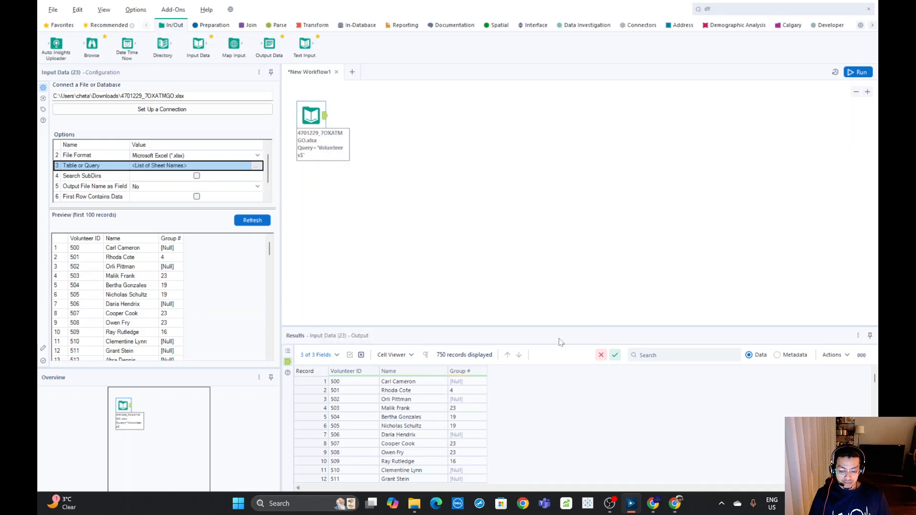
{"action": "left_click", "coordinate": [858, 73]}
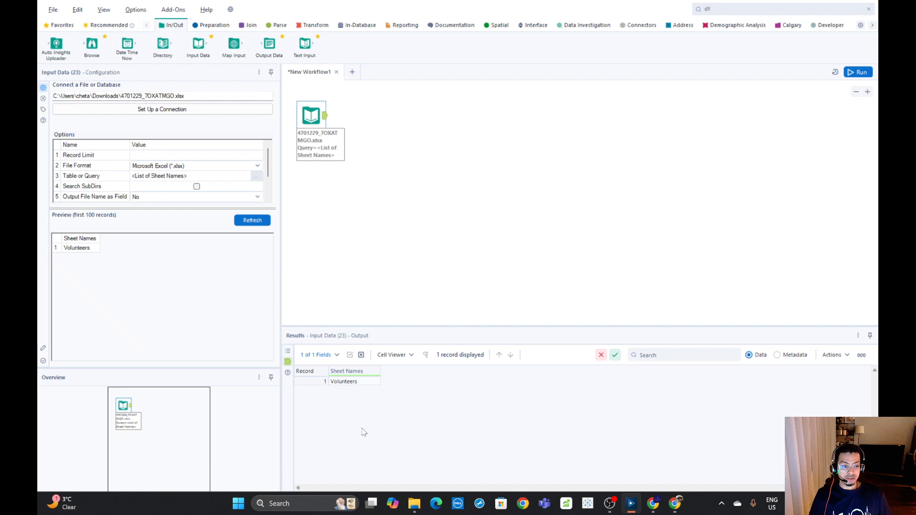
Switch the Table or Query option back to the Volunteers sheet and rerun the workflow
{"action": "left_click", "coordinate": [256, 177]}
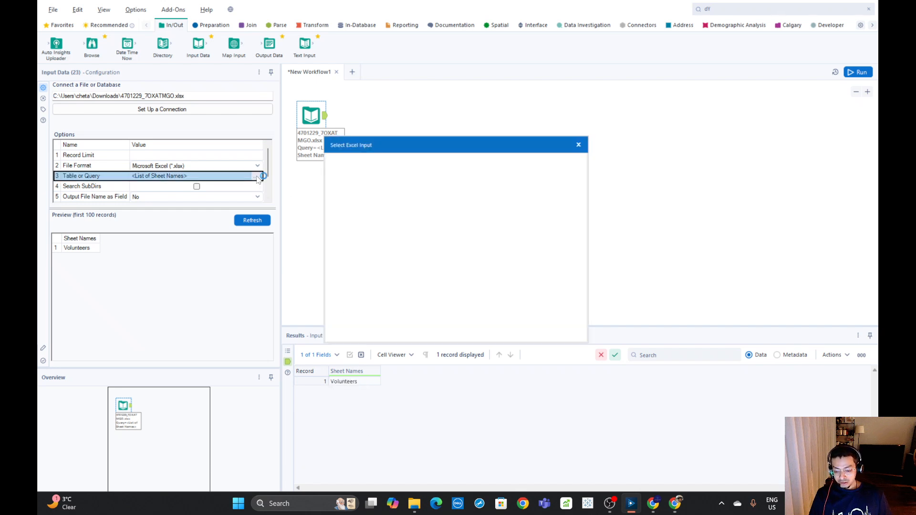
{"action": "left_click", "coordinate": [341, 168]}
{"action": "left_click", "coordinate": [366, 179]}
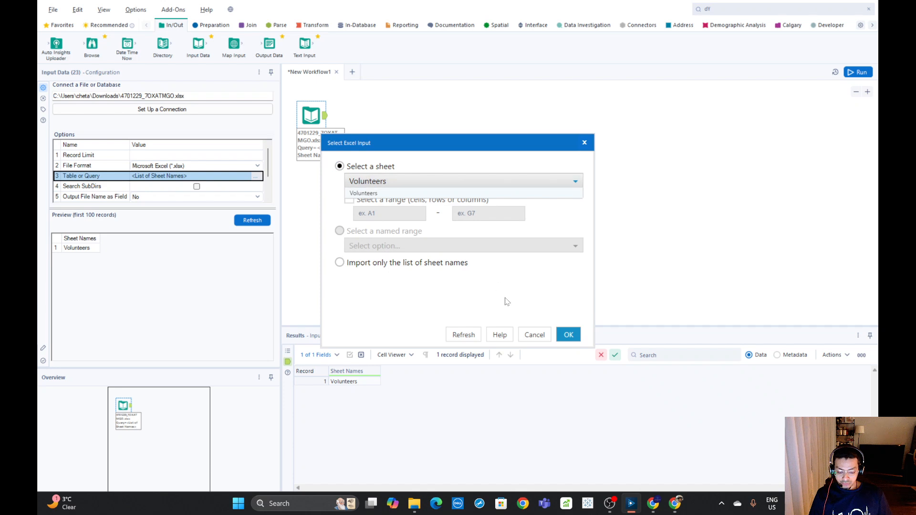
{"action": "left_click", "coordinate": [567, 334]}
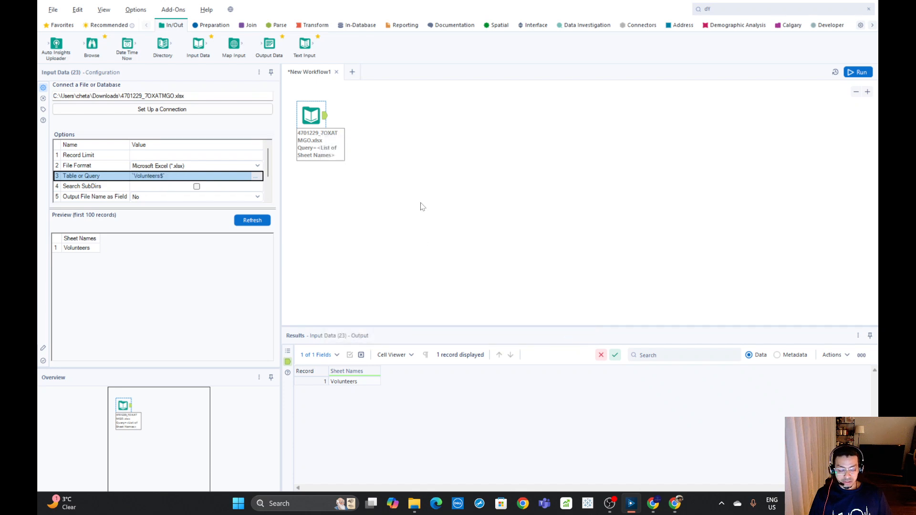
{"action": "left_click", "coordinate": [858, 73]}
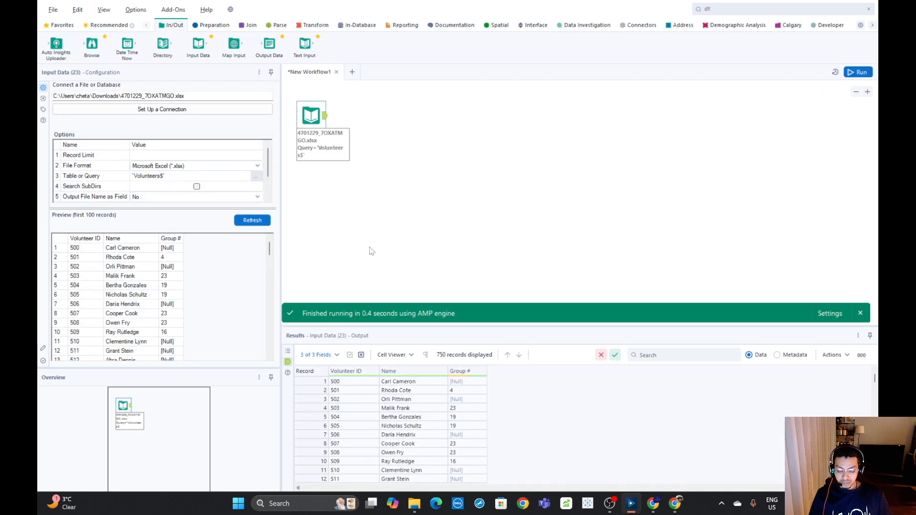
Set Output File Name as Field to File Name Only, run the workflow, and inspect the widened FileName column
{"action": "left_click", "coordinate": [269, 199]}
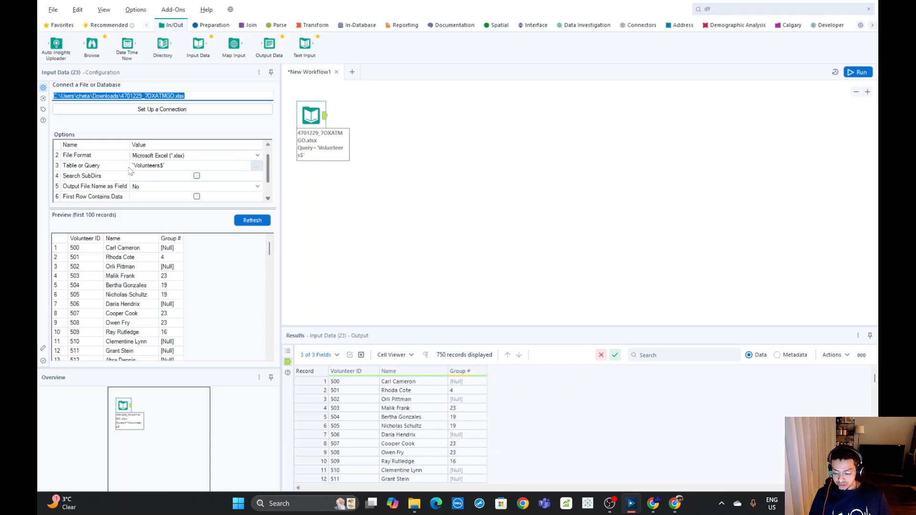
{"action": "left_click", "coordinate": [268, 199]}
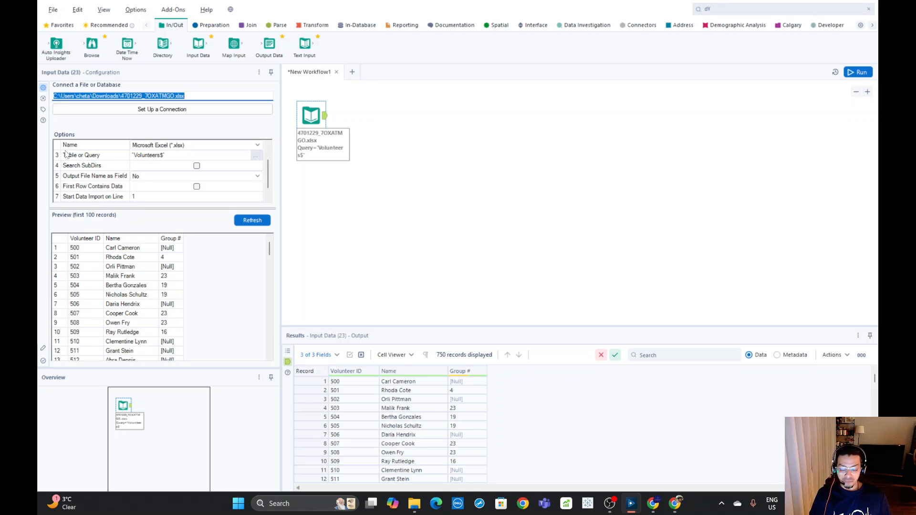
{"action": "left_click", "coordinate": [136, 176]}
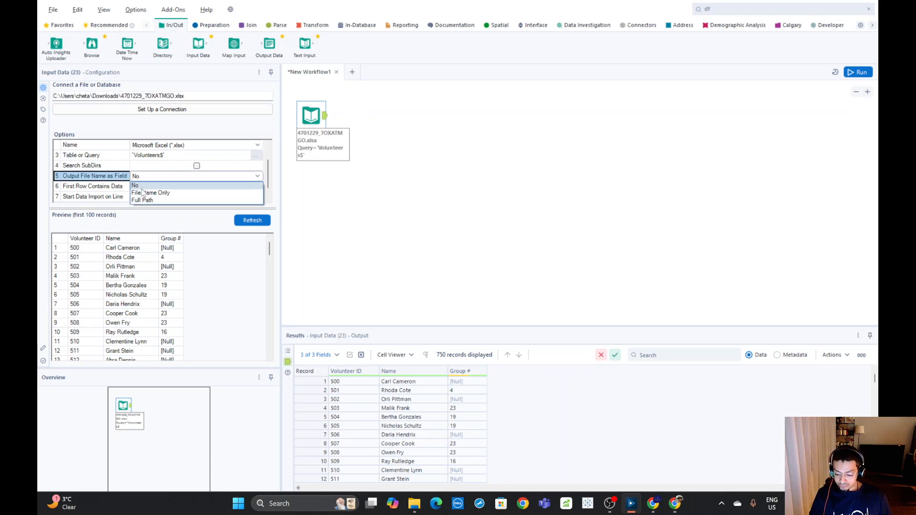
{"action": "left_click", "coordinate": [143, 193]}
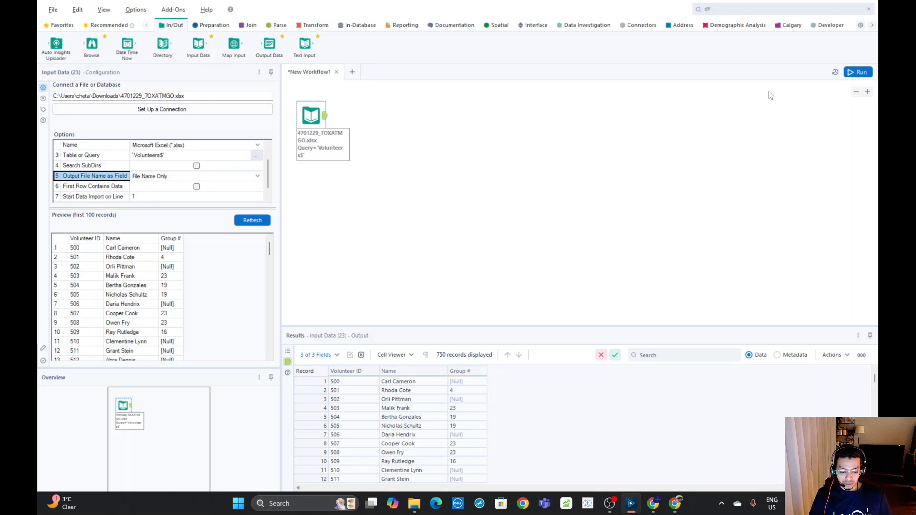
{"action": "left_click", "coordinate": [855, 72]}
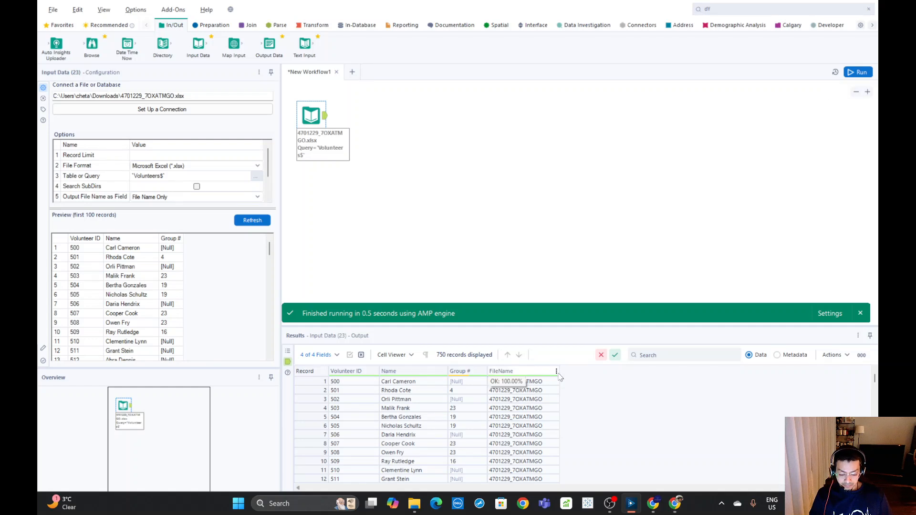
{"action": "left_click_drag", "start_coordinate": [559, 371], "coordinate": [644, 377]}
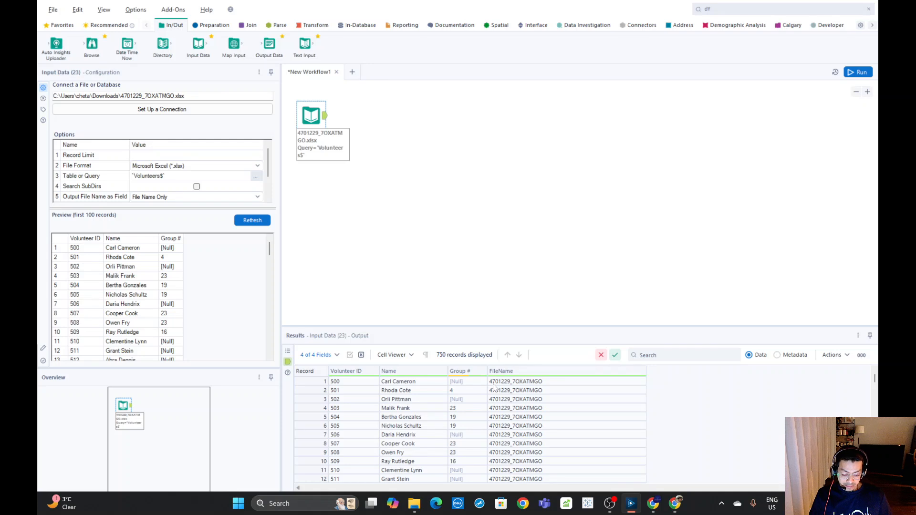
{"action": "left_click", "coordinate": [510, 385]}
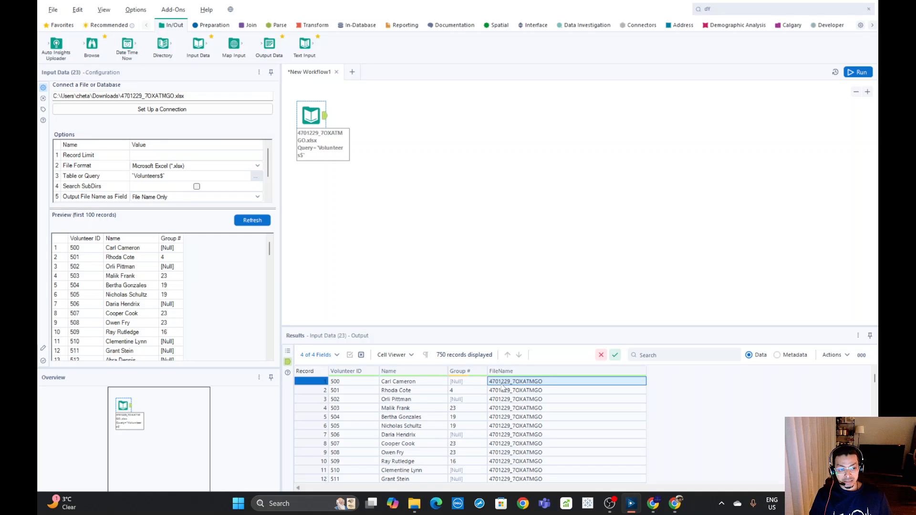
Set Output File Name as Field to Full Path, run the workflow, and widen the FileName column in the results
{"action": "left_click", "coordinate": [258, 199]}
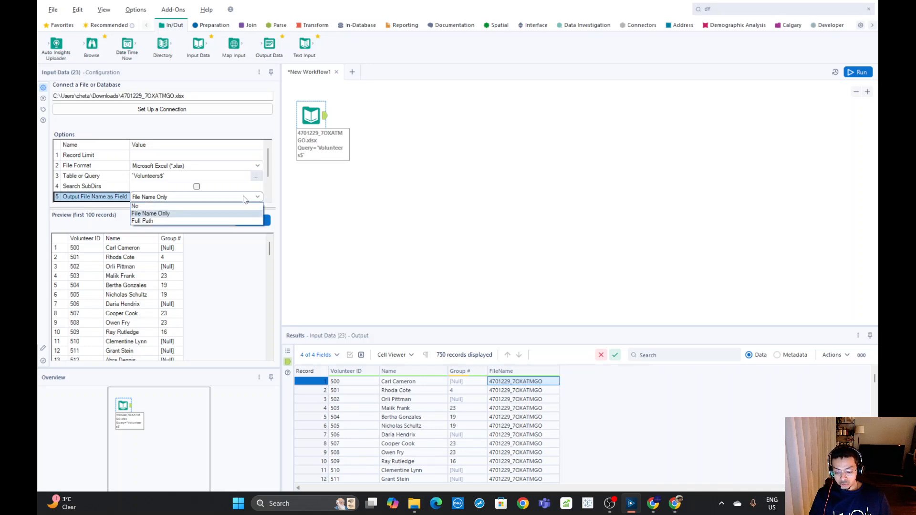
{"action": "left_click", "coordinate": [162, 222]}
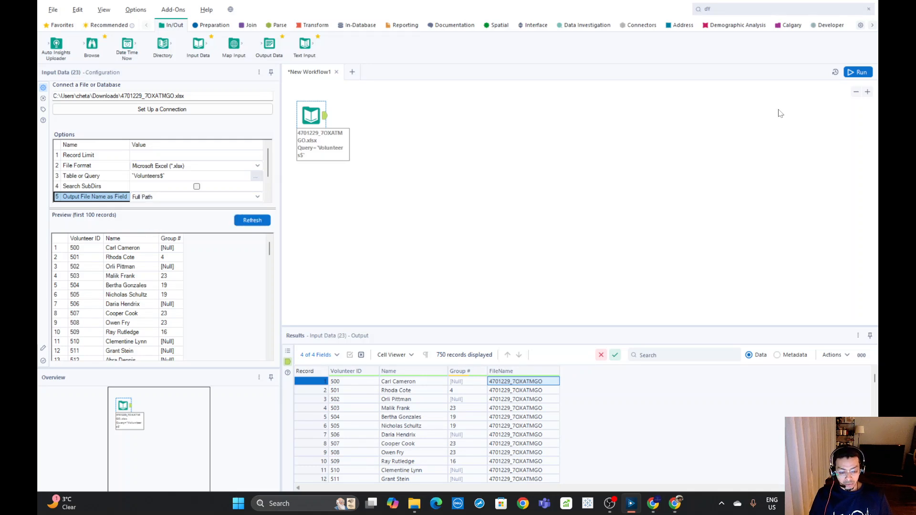
{"action": "left_click", "coordinate": [858, 72]}
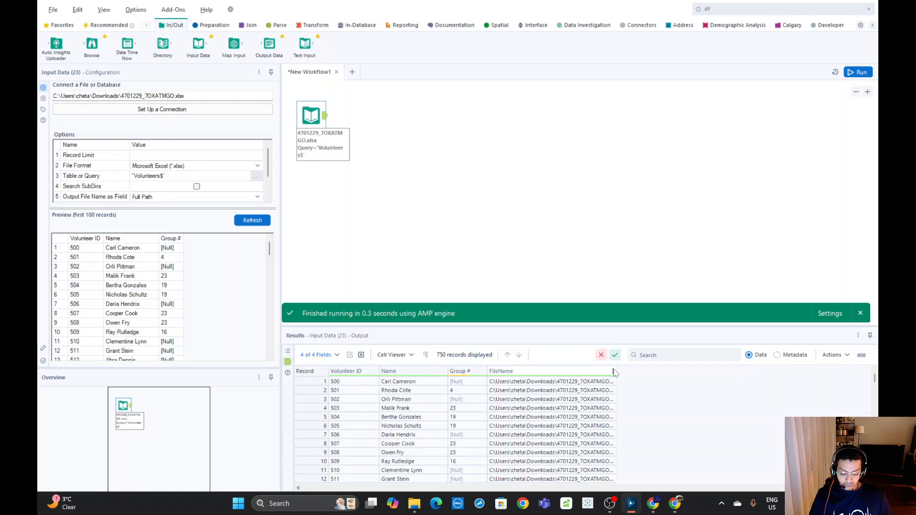
{"action": "left_click_drag", "start_coordinate": [615, 369], "coordinate": [771, 371]}
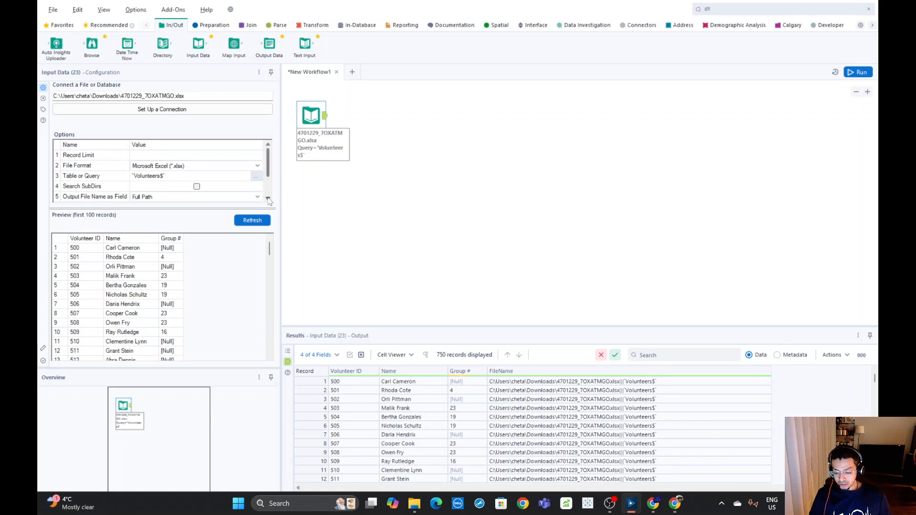
Enable First Row Contains Data for the Input Data tool and run the workflow
{"action": "left_click", "coordinate": [268, 198]}
{"action": "left_click", "coordinate": [268, 198]}
{"action": "left_click", "coordinate": [268, 198]}
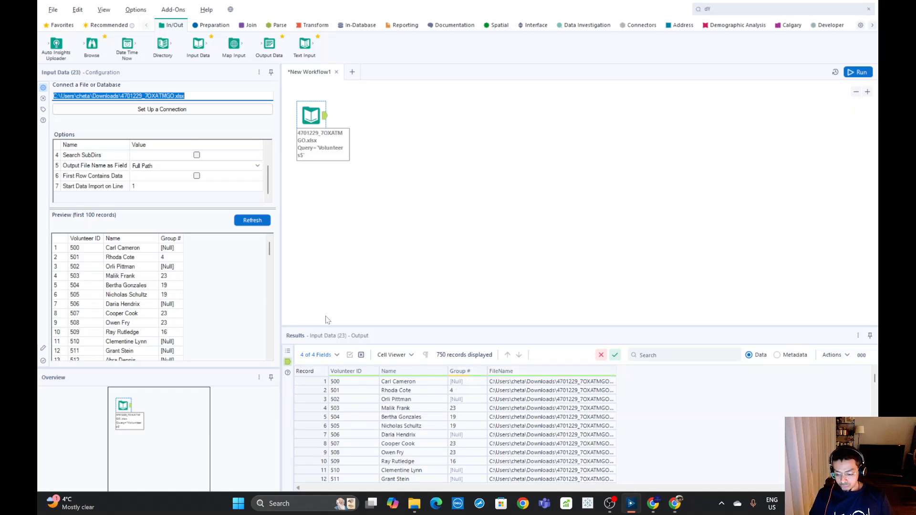
{"action": "left_click", "coordinate": [197, 176]}
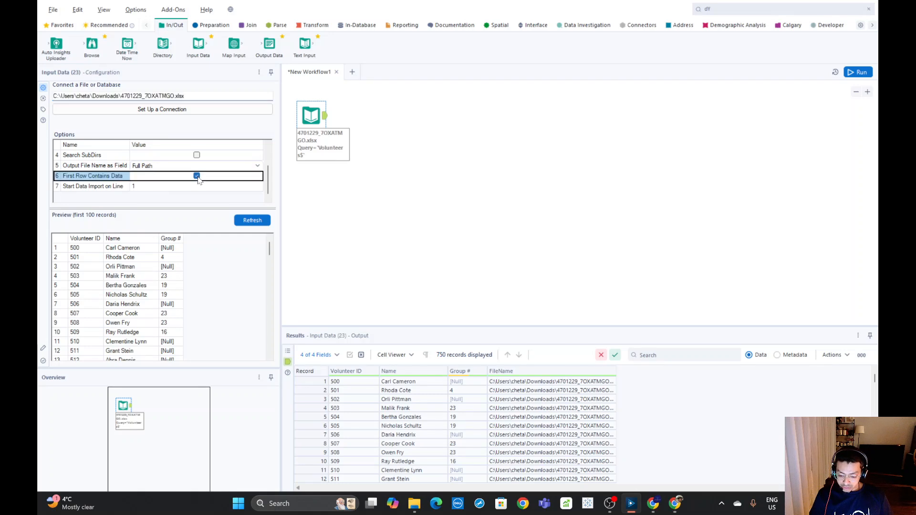
{"action": "left_click", "coordinate": [852, 72]}
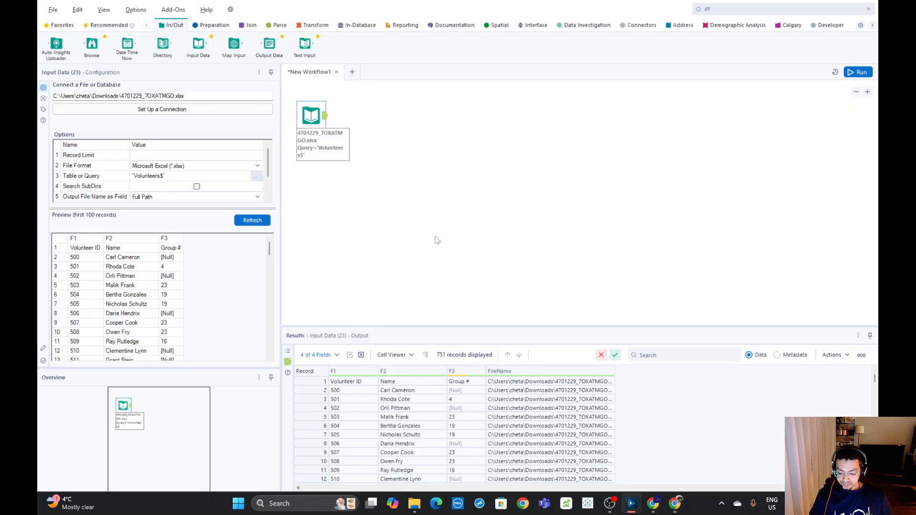
Disable First Row Contains Data, then rerun the workflow with the Input Data tool's output shown
{"action": "left_click", "coordinate": [268, 200]}
{"action": "left_click", "coordinate": [268, 199]}
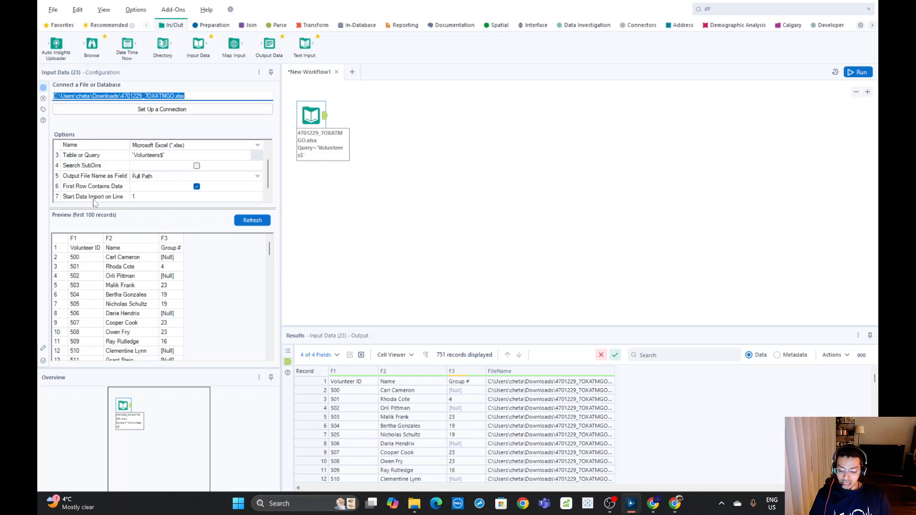
{"action": "left_click", "coordinate": [196, 186]}
{"action": "left_click", "coordinate": [847, 74]}
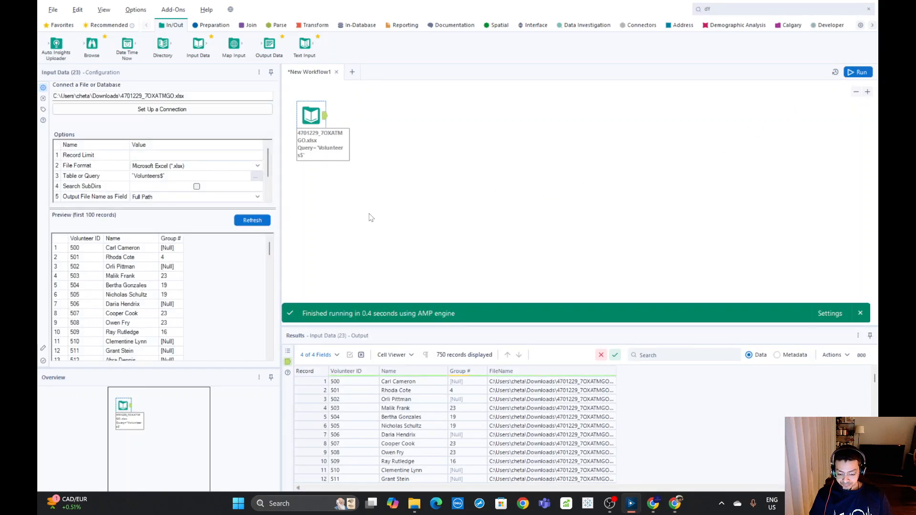
{"action": "left_click", "coordinate": [323, 116]}
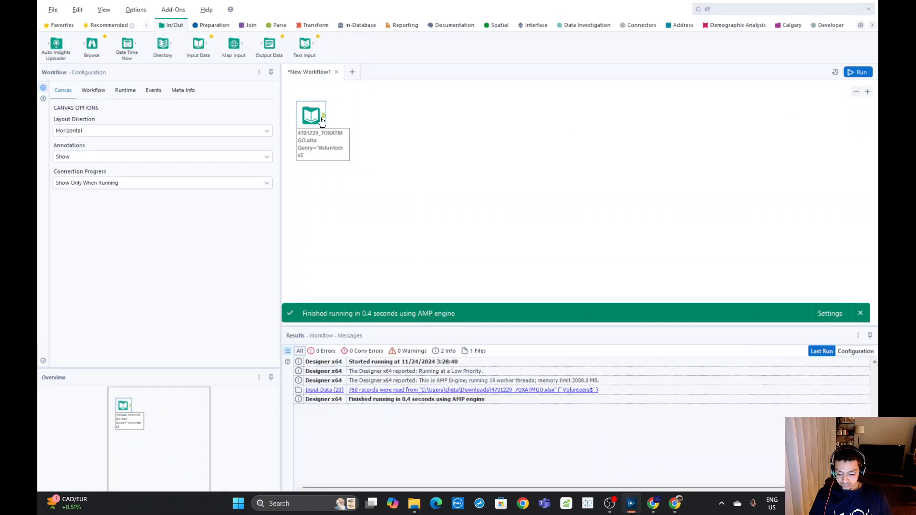
{"action": "left_click", "coordinate": [311, 115]}
{"action": "left_click", "coordinate": [858, 72]}
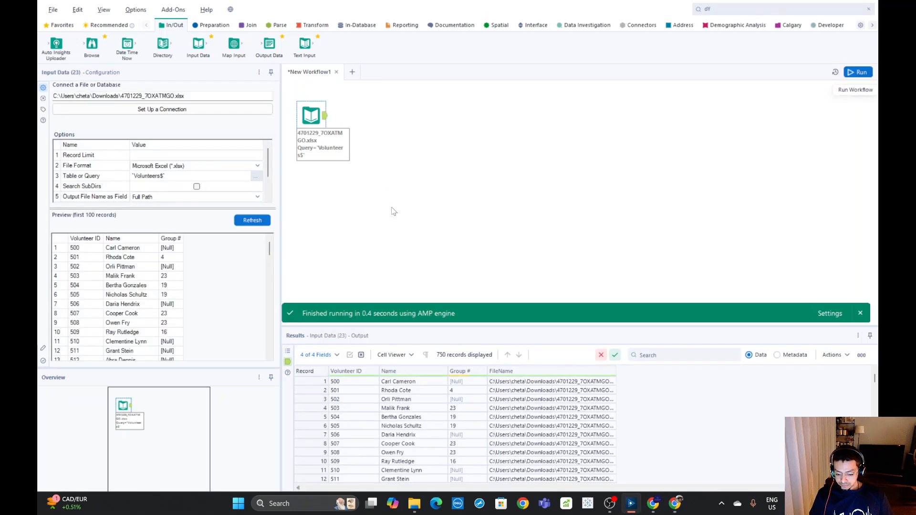
Set Start Data Import on Line to 2 for the Input Data tool and run the workflow
{"action": "left_click", "coordinate": [267, 198]}
{"action": "left_click", "coordinate": [268, 198]}
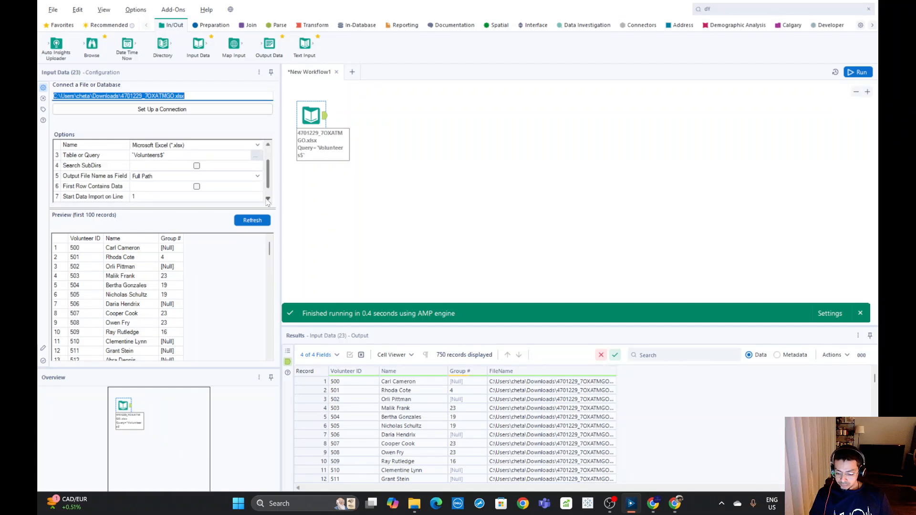
{"action": "left_click", "coordinate": [267, 198]}
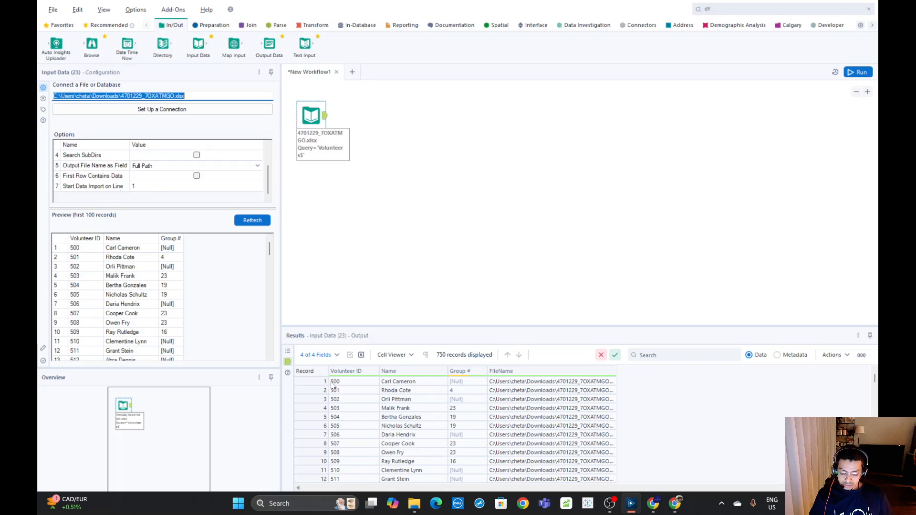
{"action": "left_click", "coordinate": [313, 382]}
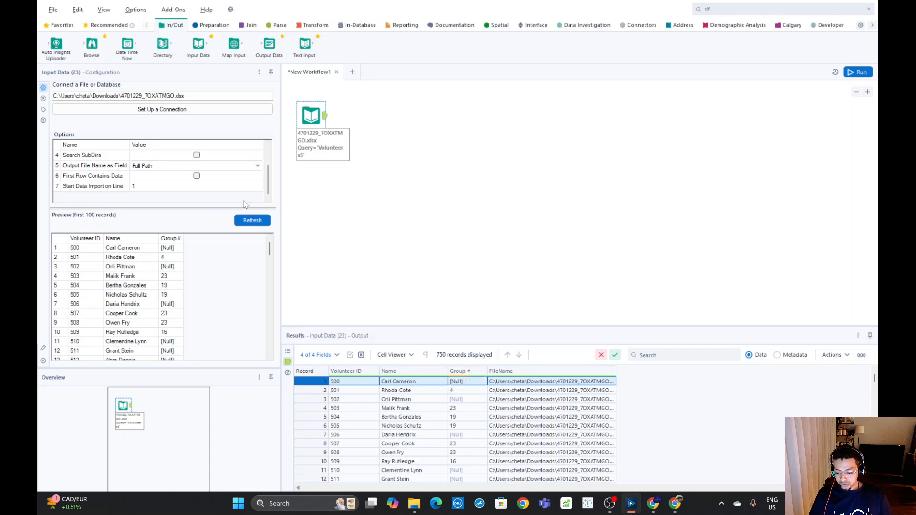
{"action": "left_click", "coordinate": [146, 185]}
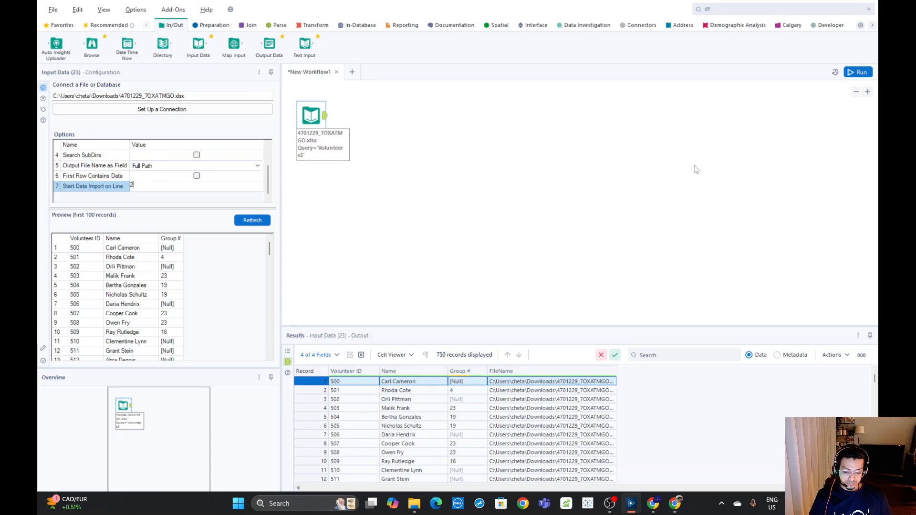
{"action": "left_click", "coordinate": [855, 72]}
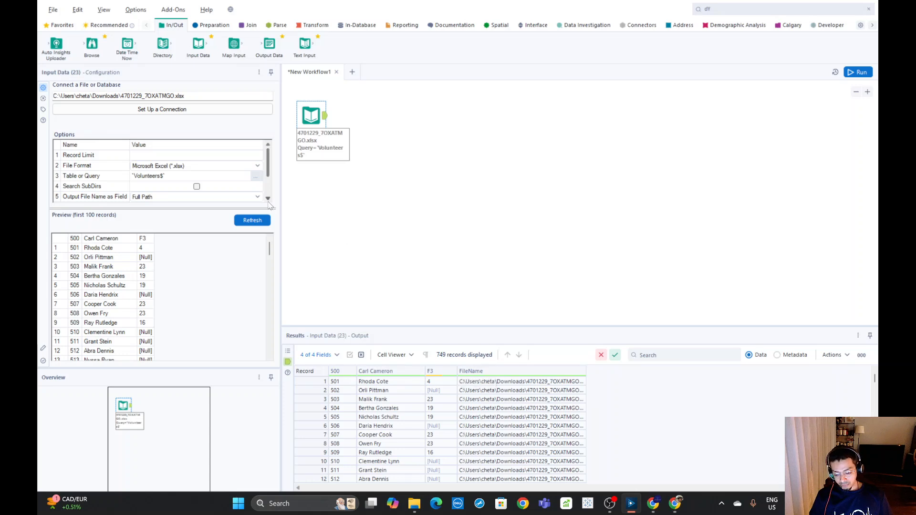
Set Start Data Import on Line to 1 for the Input Data tool and run the workflow
{"action": "scroll", "coordinate": [269, 205], "scroll_direction": "down", "scroll_amount": 1}
{"action": "left_click", "coordinate": [162, 197]}
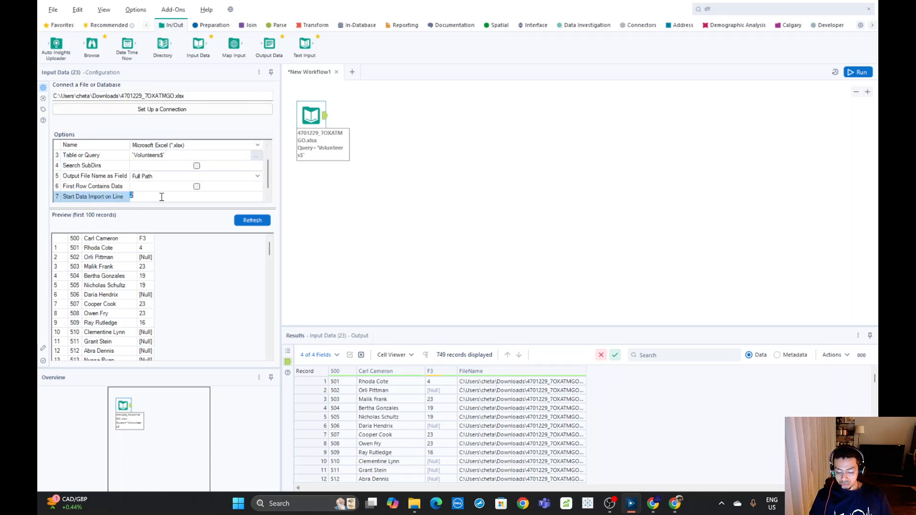
{"action": "type", "text": "1"}
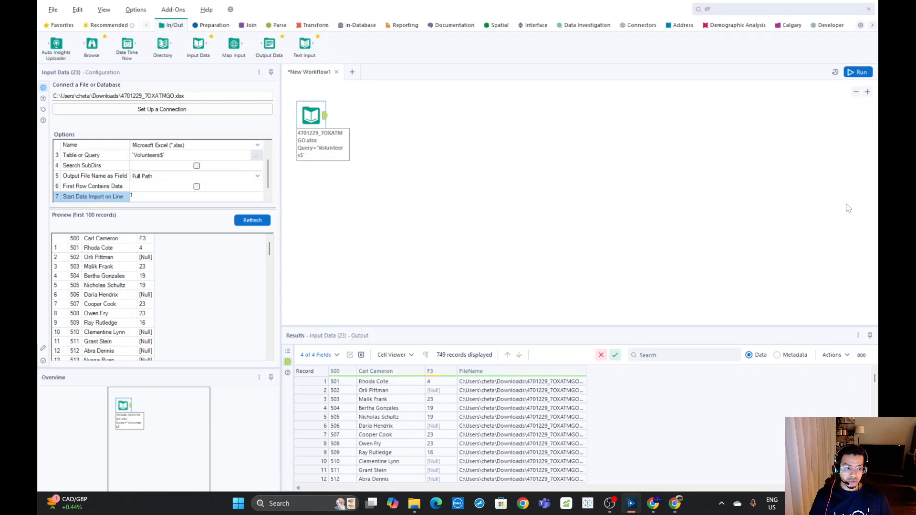
{"action": "left_click", "coordinate": [859, 74]}
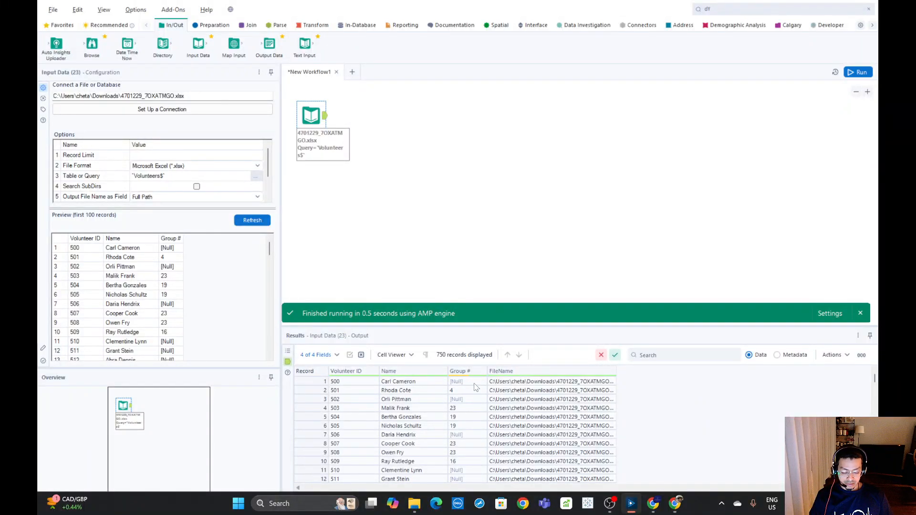
Add a Date Time Now tool below the Input Data tool and connect a Select tool to each of them
{"action": "left_click", "coordinate": [375, 127]}
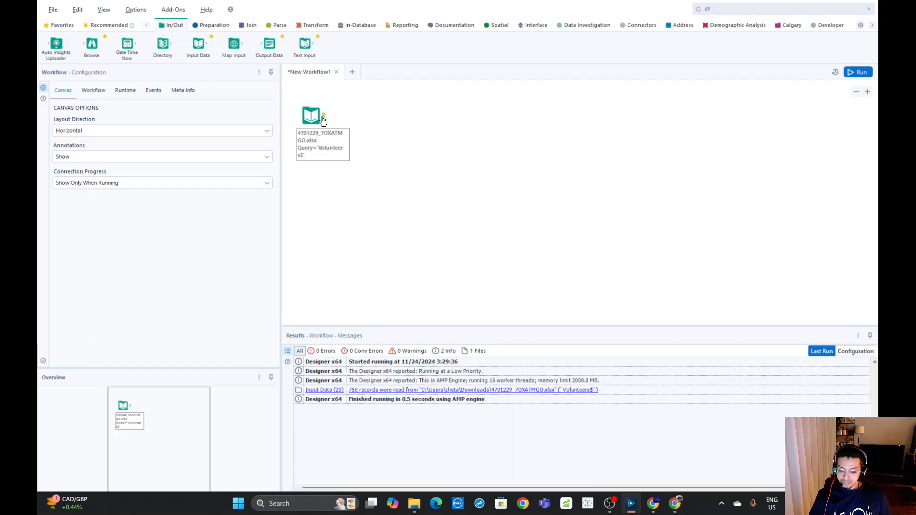
{"action": "left_click_drag", "start_coordinate": [127, 45], "coordinate": [311, 182]}
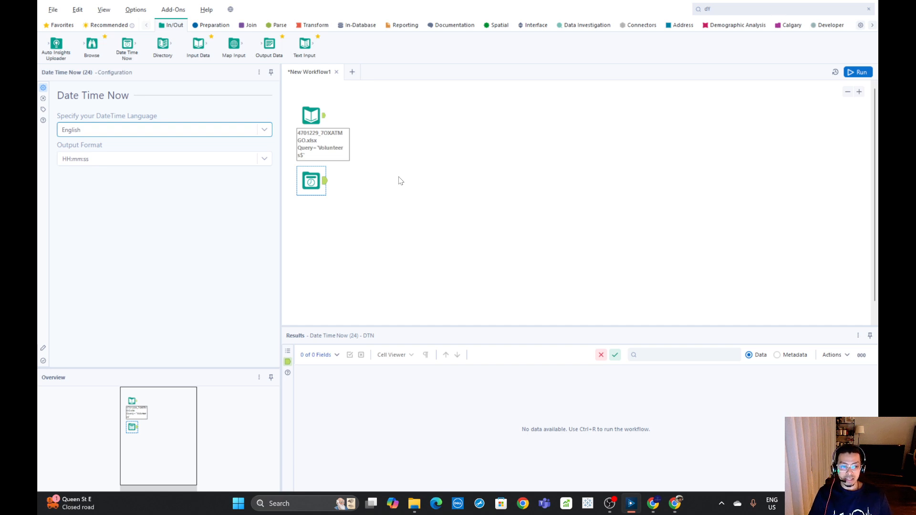
{"action": "left_click", "coordinate": [59, 28]}
{"action": "left_click_drag", "start_coordinate": [340, 45], "coordinate": [364, 116]}
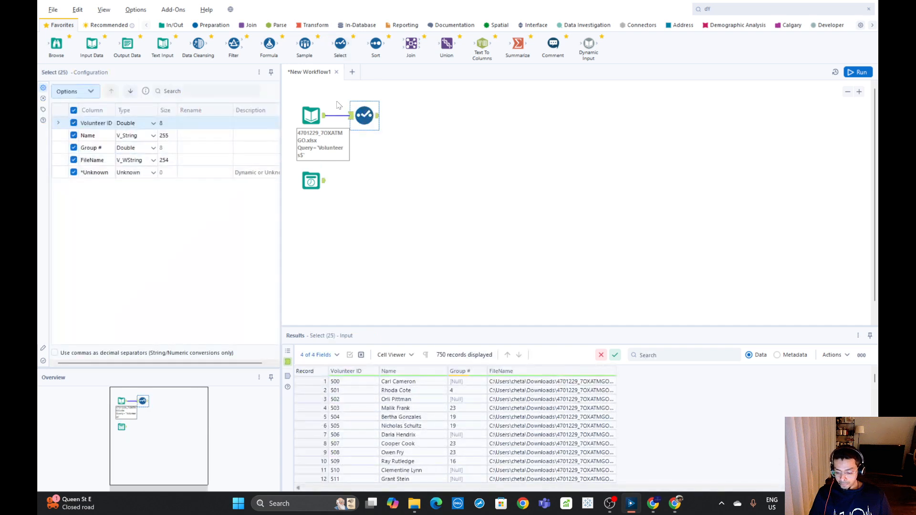
{"action": "left_click_drag", "start_coordinate": [338, 46], "coordinate": [367, 173]}
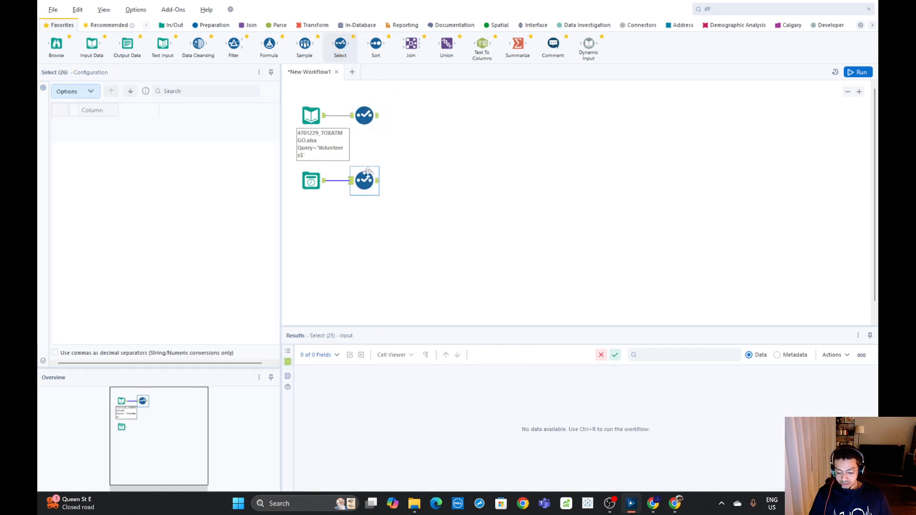
Set the Date Time Now tool's output format to dd/MM/yyyy and look through the other available formats
{"action": "left_click", "coordinate": [323, 184]}
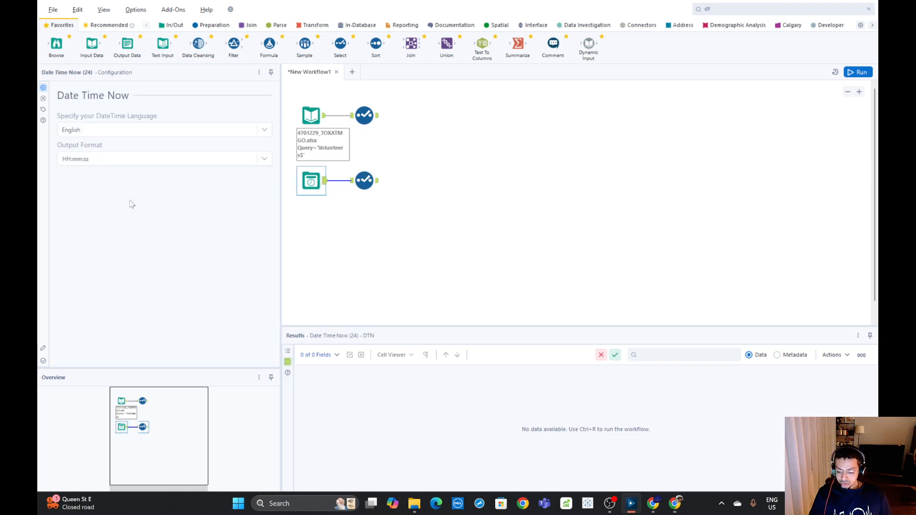
{"action": "left_click", "coordinate": [73, 158]}
{"action": "left_click_drag", "start_coordinate": [99, 160], "coordinate": [56, 157]}
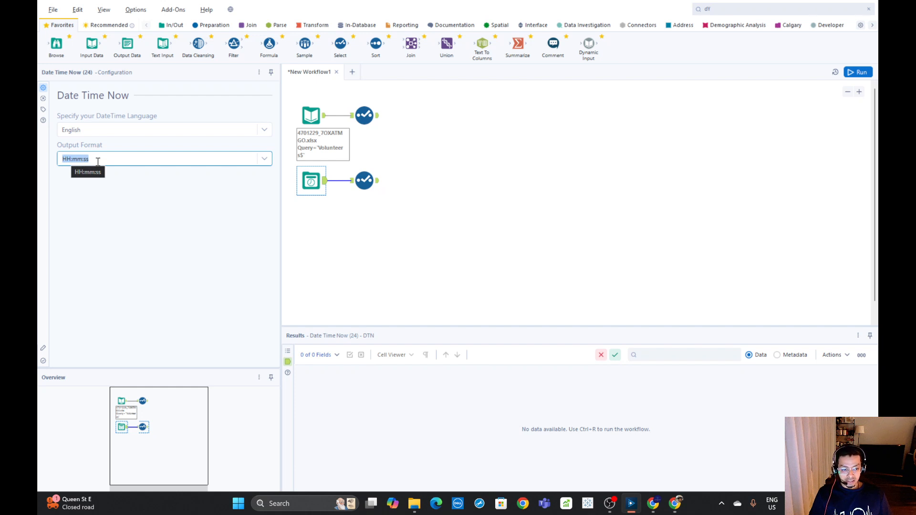
{"action": "left_click", "coordinate": [264, 158]}
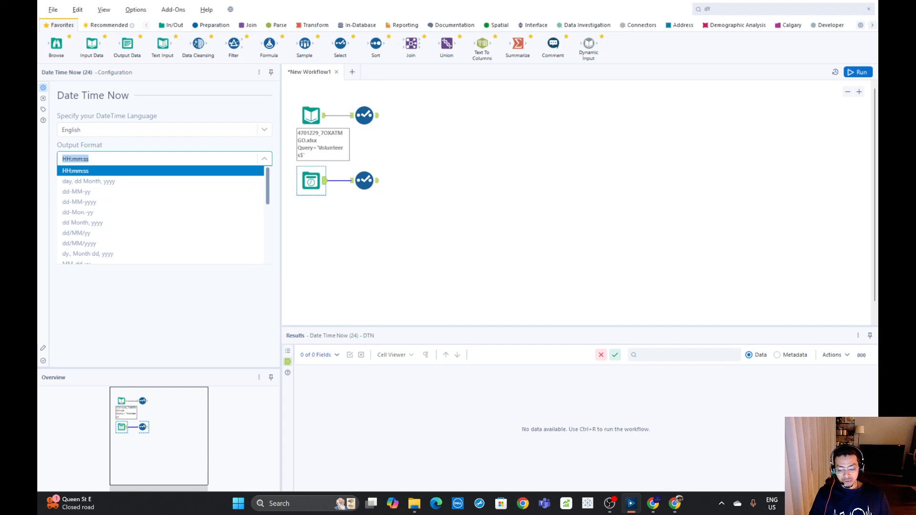
{"action": "scroll", "coordinate": [98, 234], "scroll_direction": "down", "scroll_amount": 3}
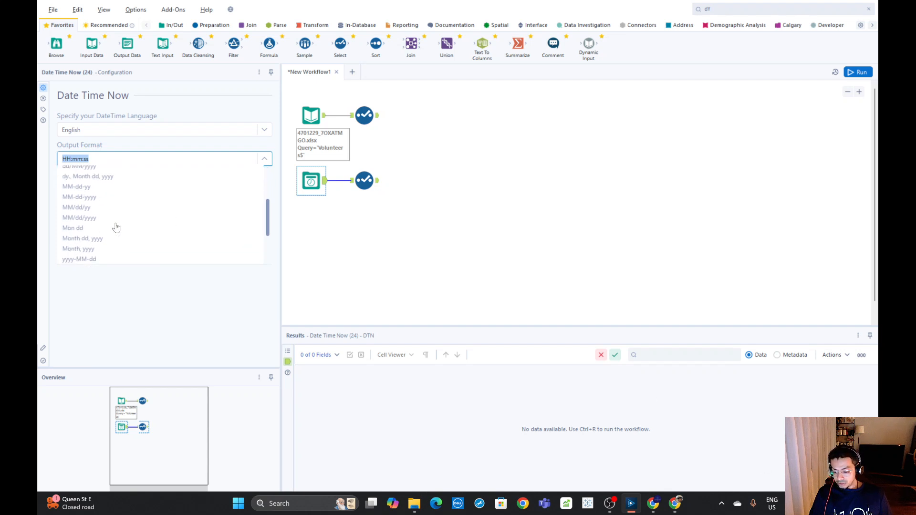
{"action": "scroll", "coordinate": [116, 227], "scroll_direction": "up", "scroll_amount": 1}
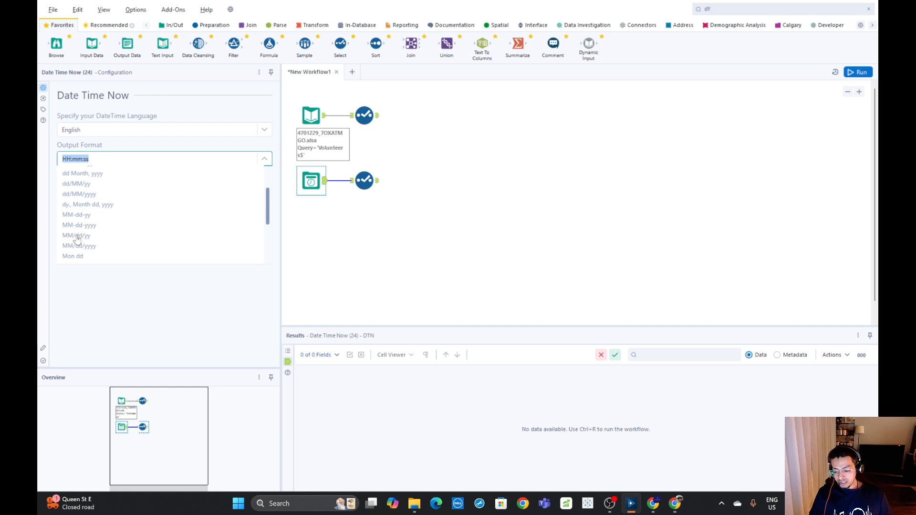
{"action": "left_click", "coordinate": [83, 195]}
{"action": "left_click", "coordinate": [98, 160]}
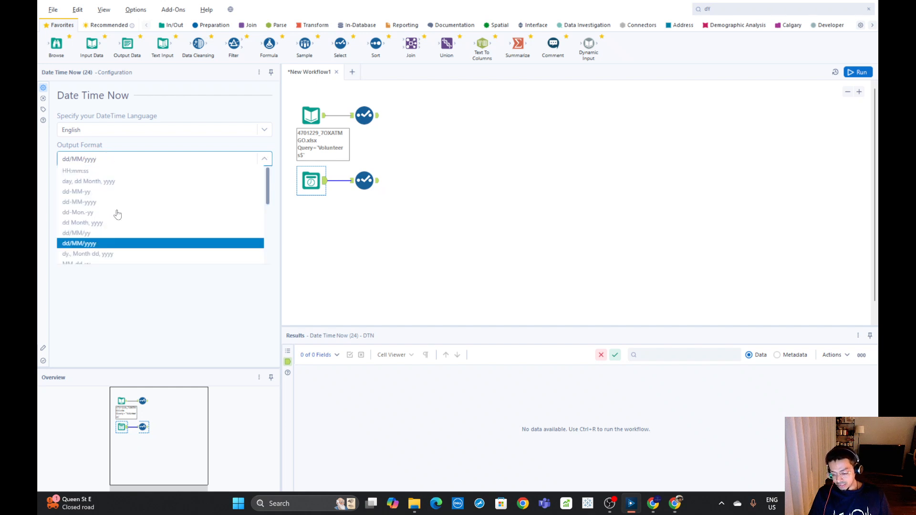
{"action": "scroll", "coordinate": [117, 214], "scroll_direction": "down", "scroll_amount": 5}
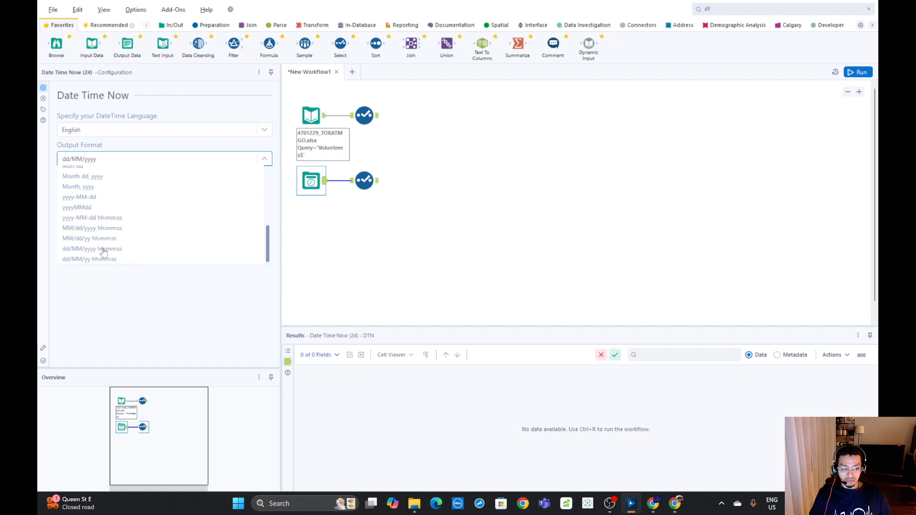
{"action": "scroll", "coordinate": [127, 256], "scroll_direction": "up", "scroll_amount": 2}
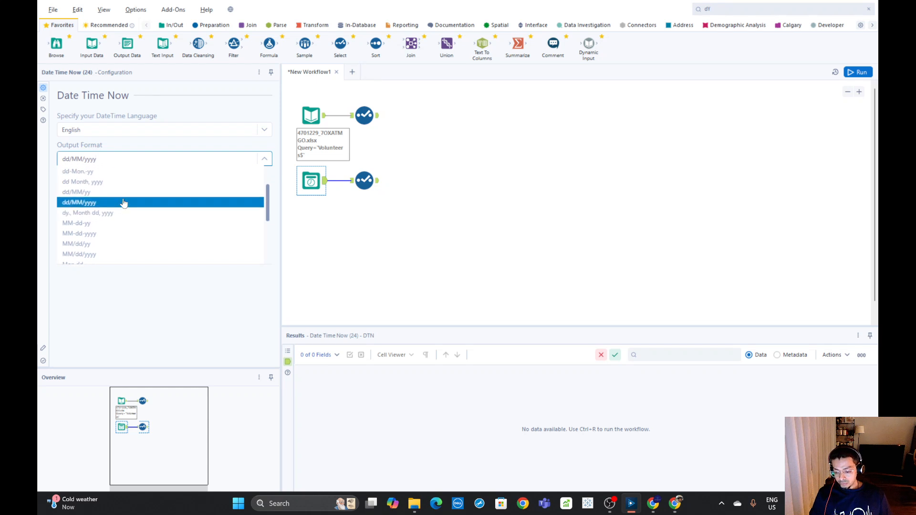
{"action": "scroll", "coordinate": [117, 204], "scroll_direction": "up", "scroll_amount": 2}
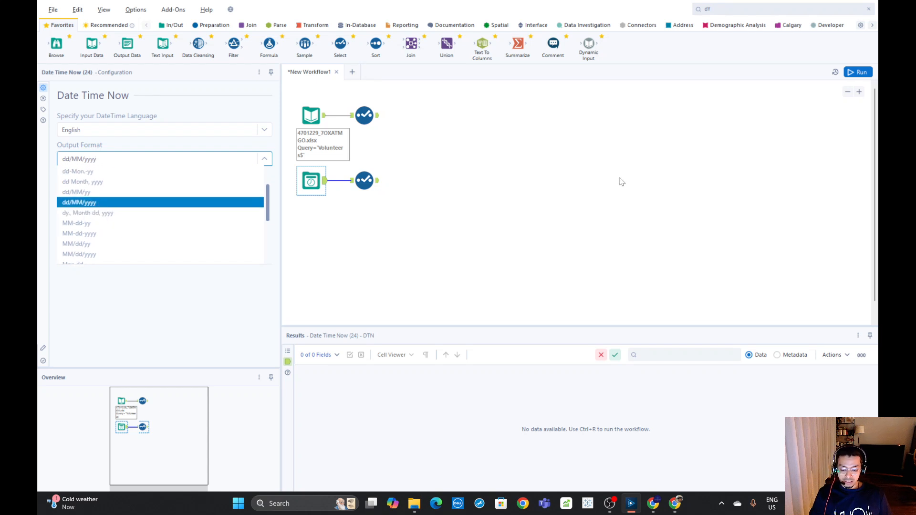
Run the workflow and show the output of the Select tool connected to Date Time Now
{"action": "left_click", "coordinate": [857, 72]}
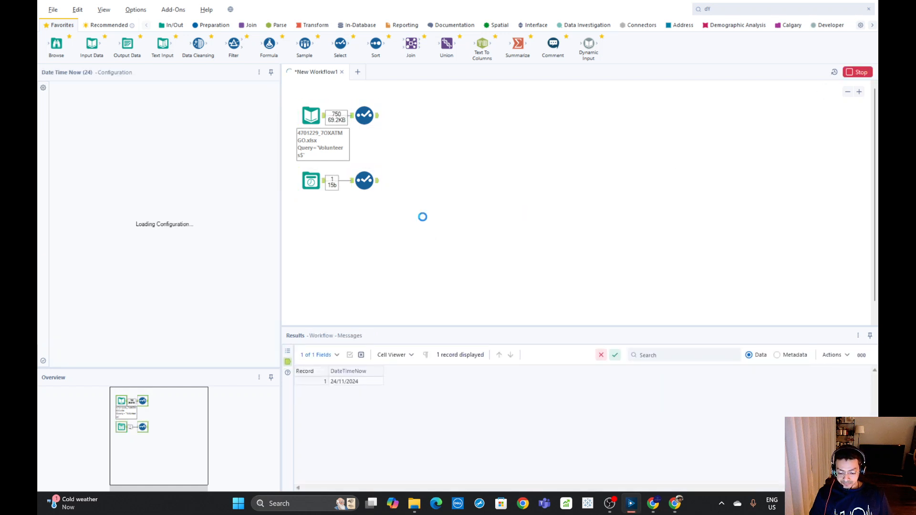
{"action": "left_click", "coordinate": [366, 182]}
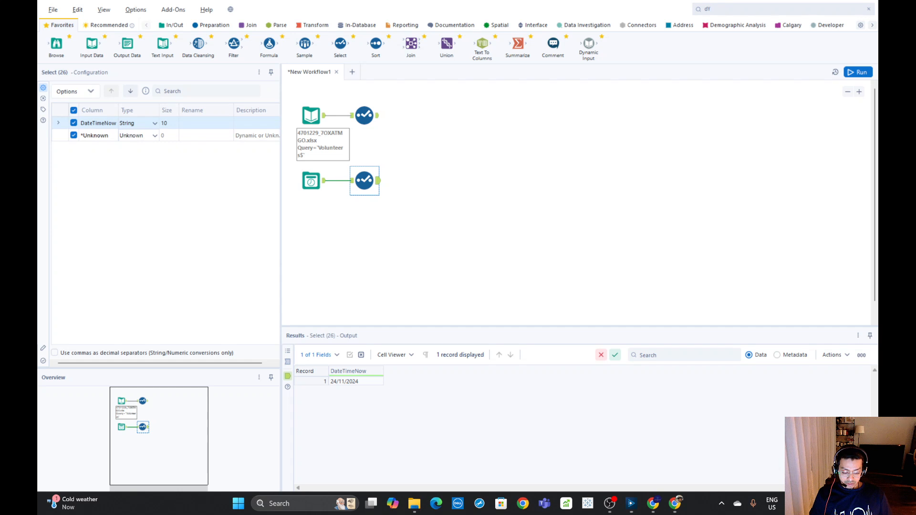
{"action": "left_click", "coordinate": [596, 410]}
{"action": "left_click", "coordinate": [514, 230]}
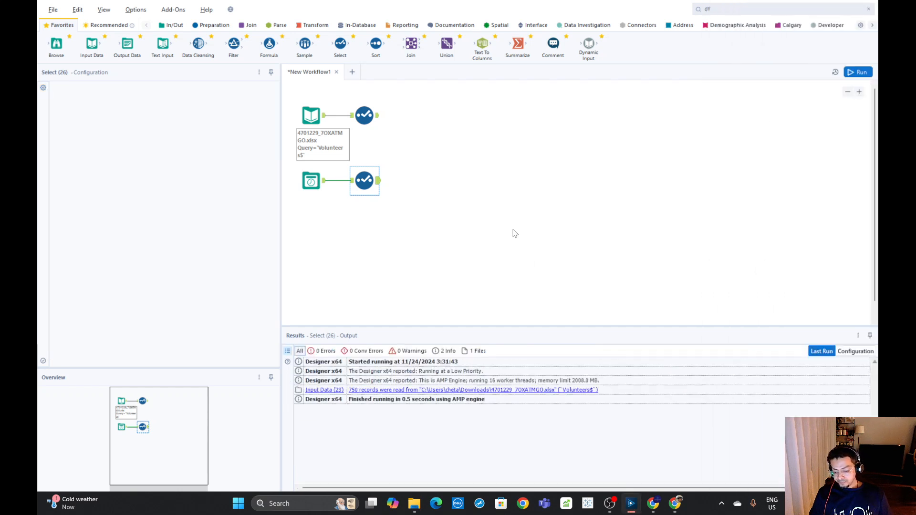
{"action": "left_click", "coordinate": [366, 186]}
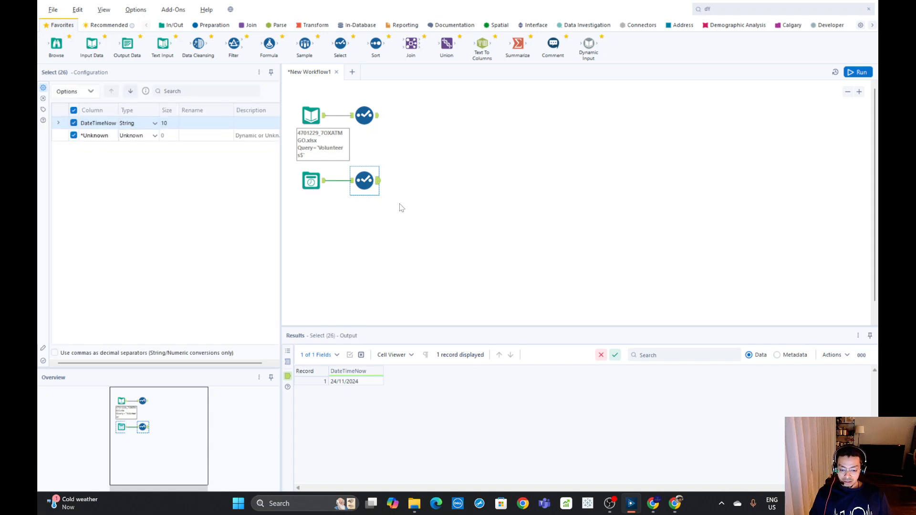
Add a Text Input tool below the Date Time Now tool and give it a Country column with the value US
{"action": "left_click", "coordinate": [171, 27]}
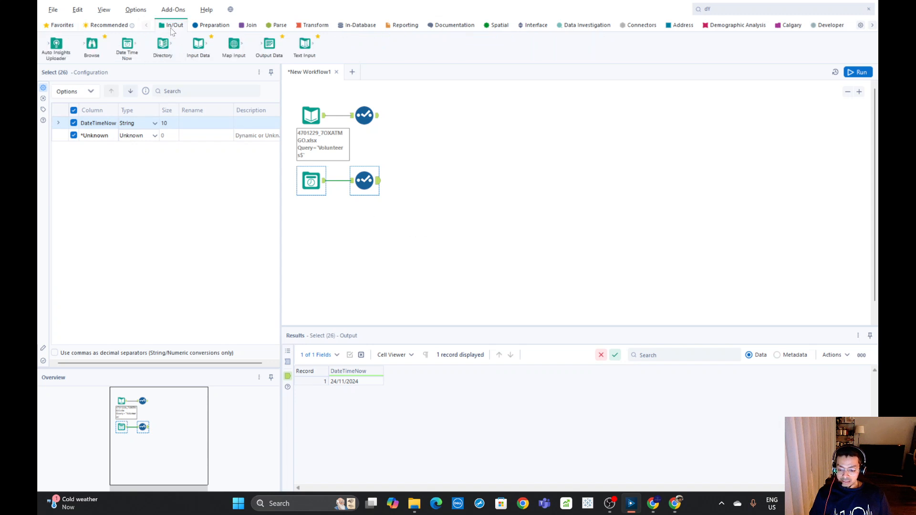
{"action": "left_click_drag", "start_coordinate": [306, 46], "coordinate": [314, 227]}
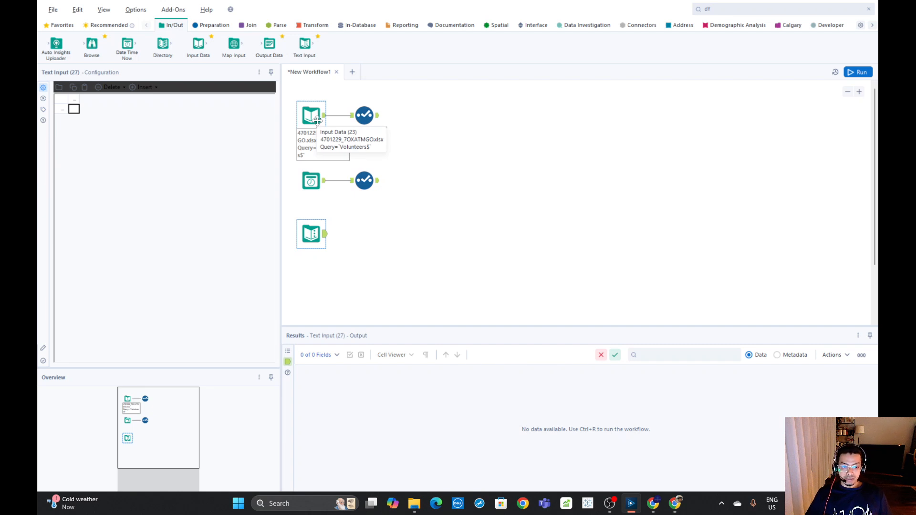
{"action": "left_click", "coordinate": [74, 100]}
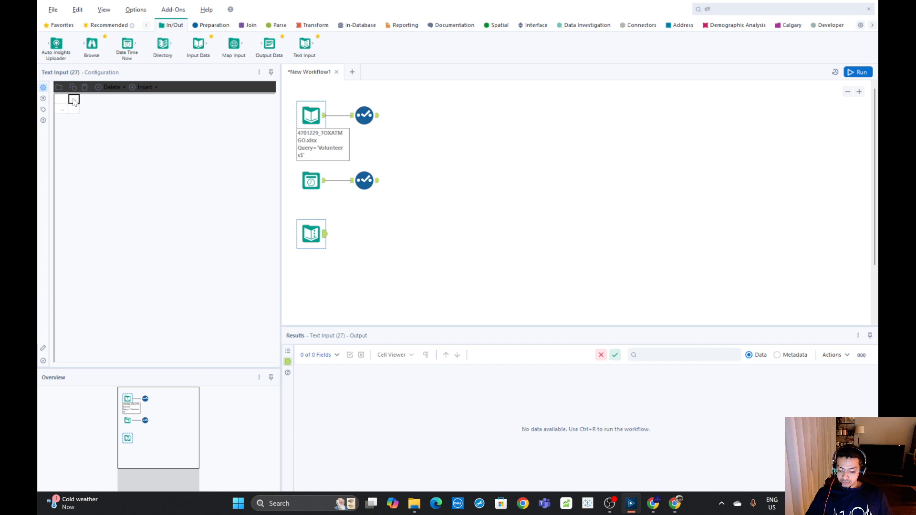
{"action": "left_click", "coordinate": [74, 102]}
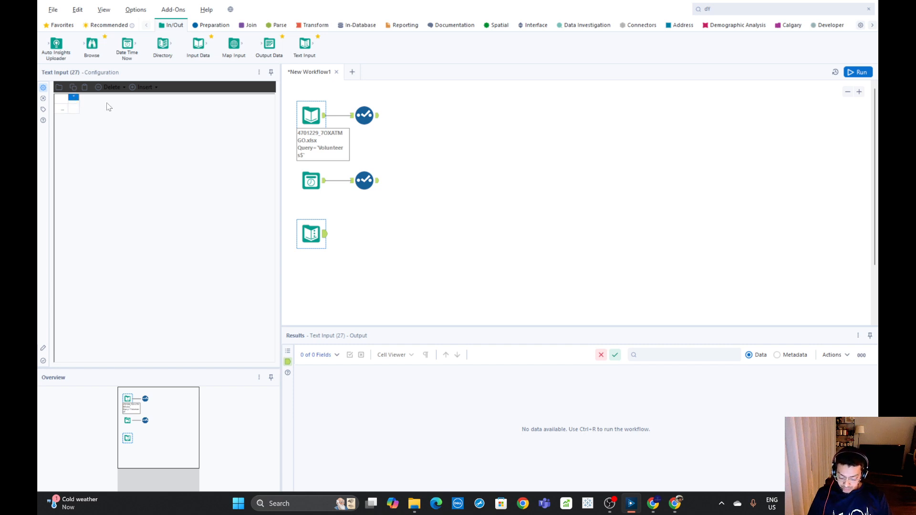
{"action": "type", "text": "cOUNTRY"}
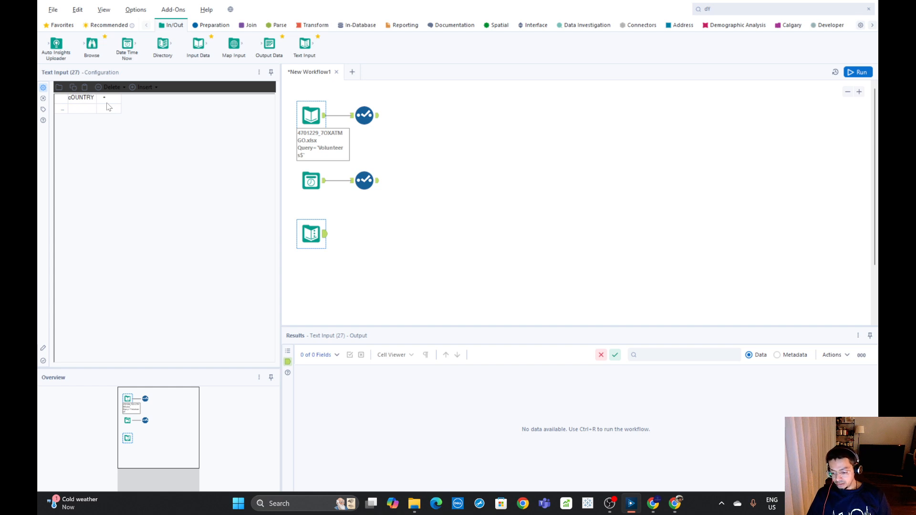
{"action": "left_click_drag", "start_coordinate": [95, 98], "coordinate": [67, 96]}
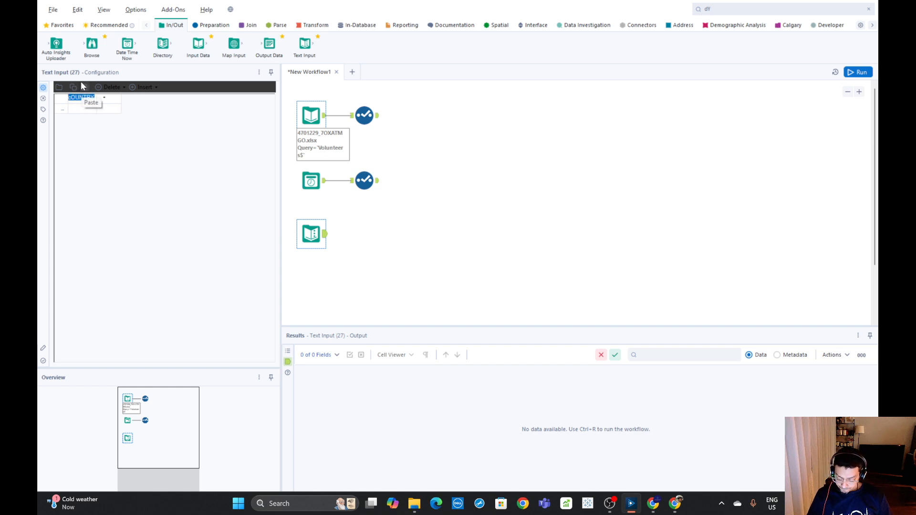
{"action": "type", "text": "Coun"}
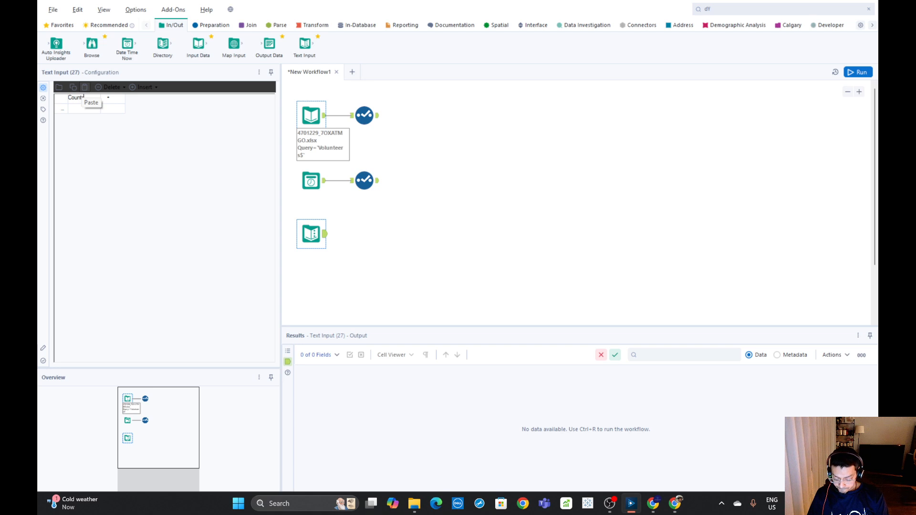
{"action": "type", "text": "try"}
{"action": "left_click", "coordinate": [82, 111]}
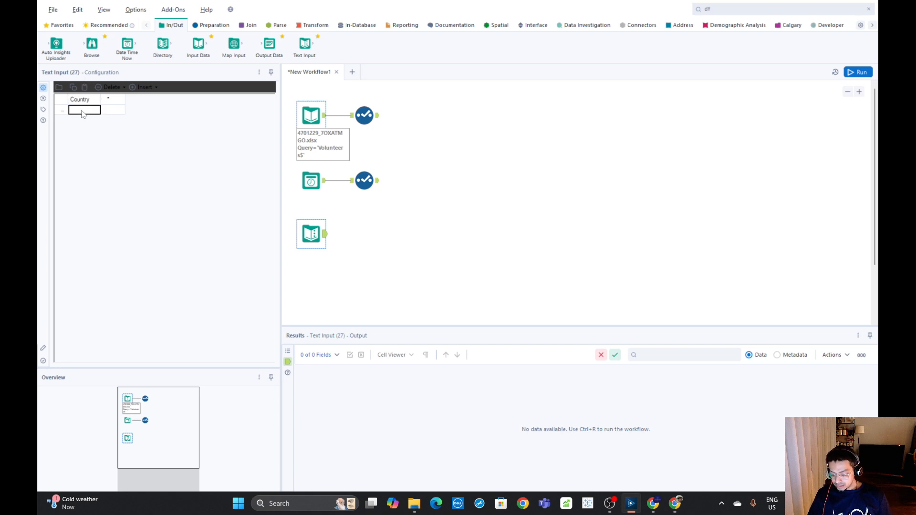
{"action": "type", "text": "US"}
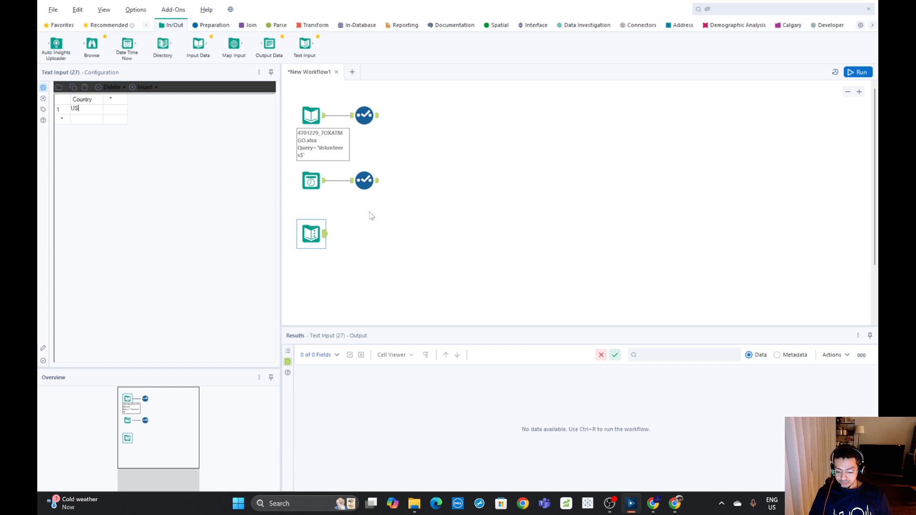
Connect a Select tool to the Text Input tool and reopen the Text Input configuration
{"action": "key", "text": "ctrl+r"}
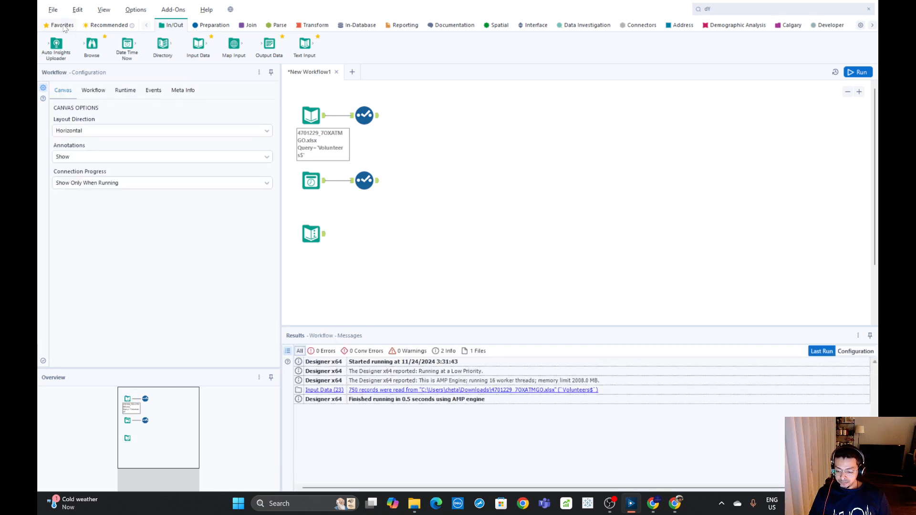
{"action": "left_click_drag", "start_coordinate": [340, 44], "coordinate": [364, 233]}
{"action": "left_click", "coordinate": [303, 239]}
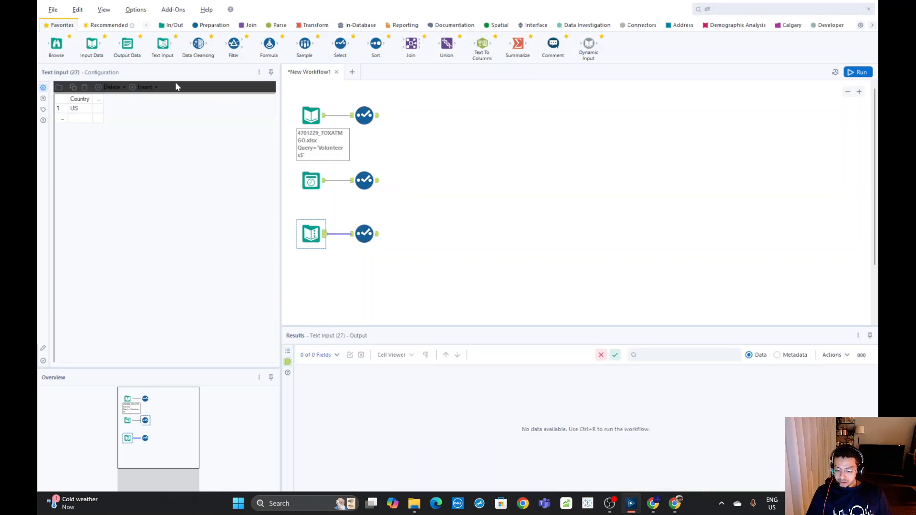
Copy the first six Volunteer ID cells, including their header, from the Input Data tool's output
{"action": "left_click", "coordinate": [175, 25]}
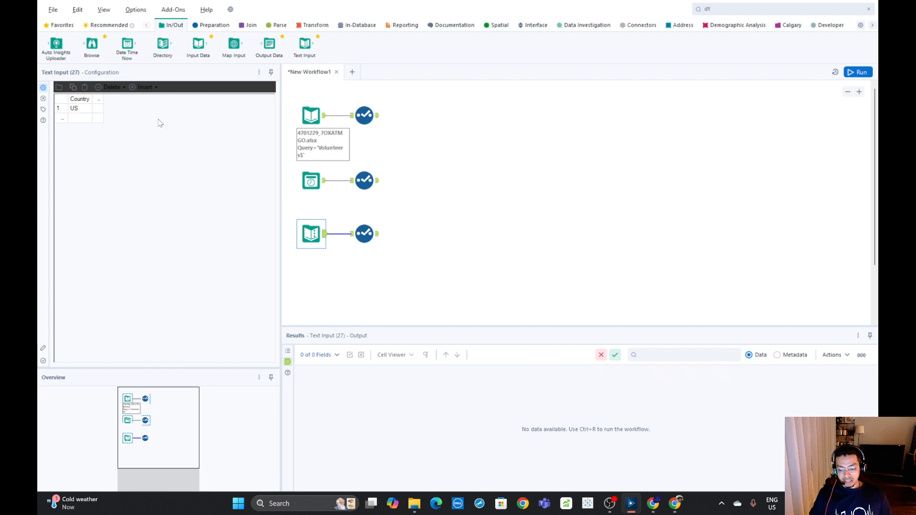
{"action": "left_click", "coordinate": [311, 118]}
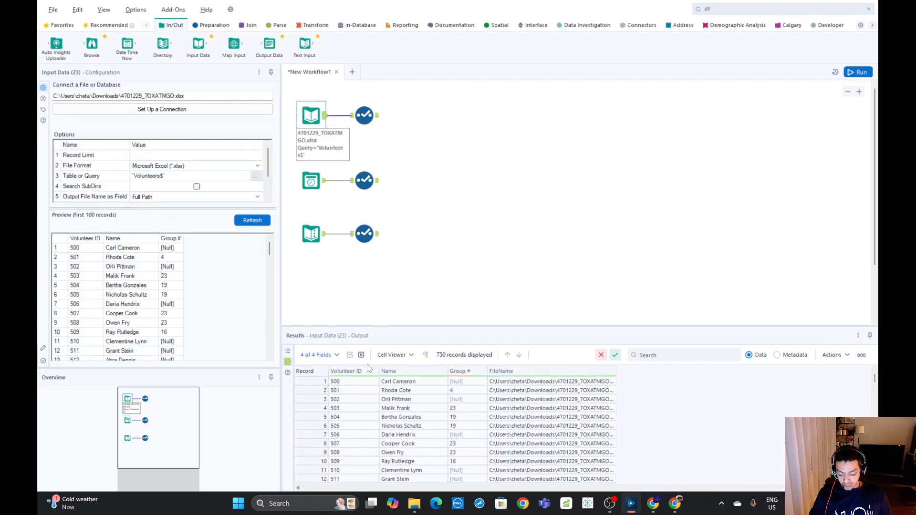
{"action": "scroll", "coordinate": [372, 396], "scroll_direction": "up", "scroll_amount": 2}
{"action": "left_click", "coordinate": [339, 382]}
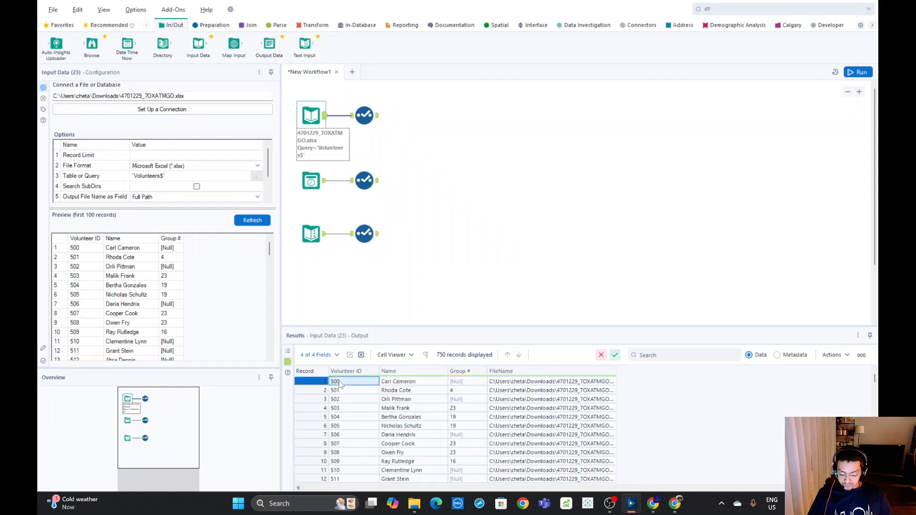
{"action": "left_click", "coordinate": [344, 425], "text": "shift"}
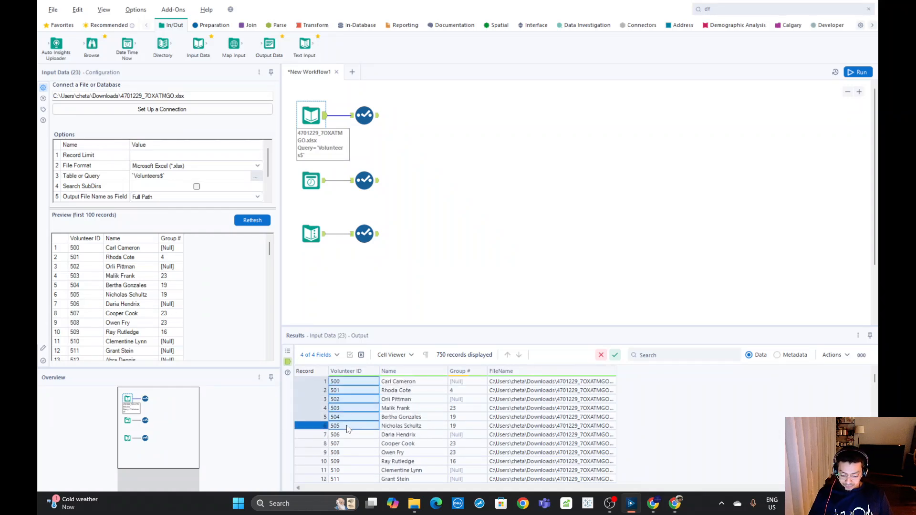
{"action": "right_click", "coordinate": [348, 426]}
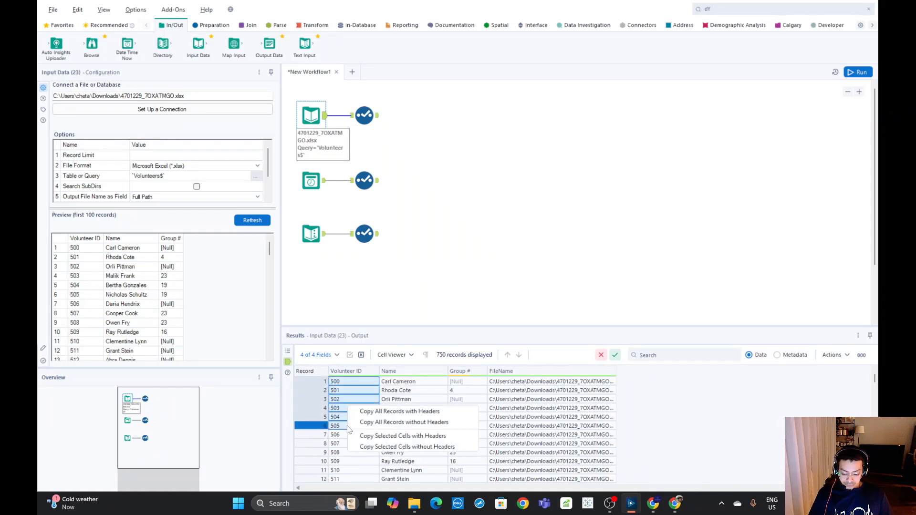
{"action": "left_click", "coordinate": [423, 436]}
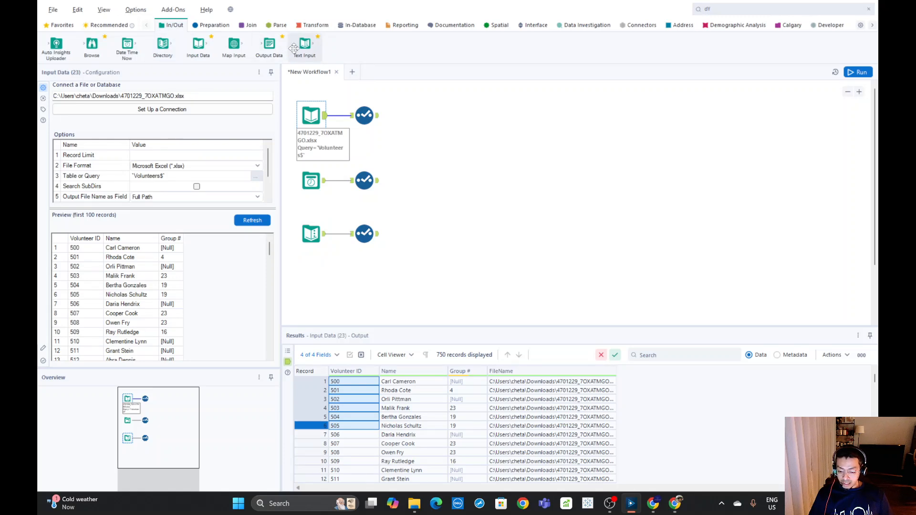
Add a second Text Input tool at the end of the input column and paste the copied Volunteer ID data into its grid
{"action": "left_click_drag", "start_coordinate": [305, 43], "coordinate": [314, 283]}
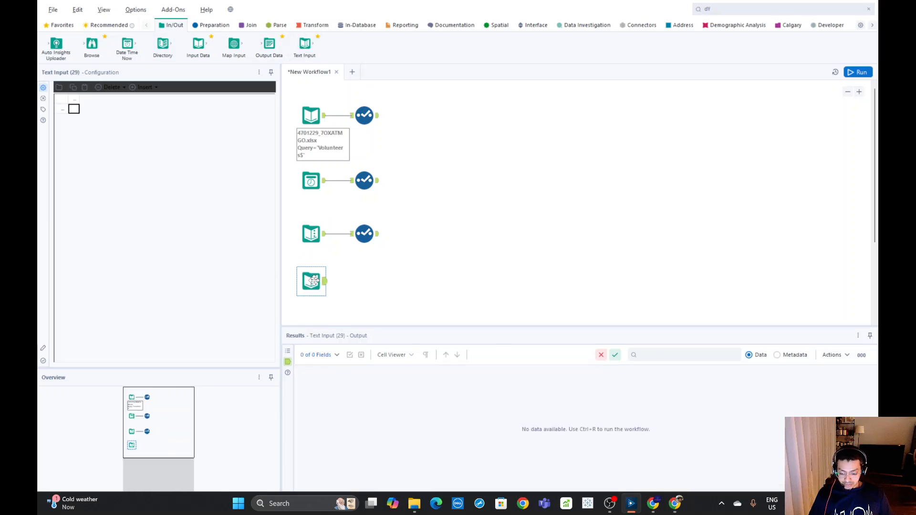
{"action": "left_click", "coordinate": [75, 99]}
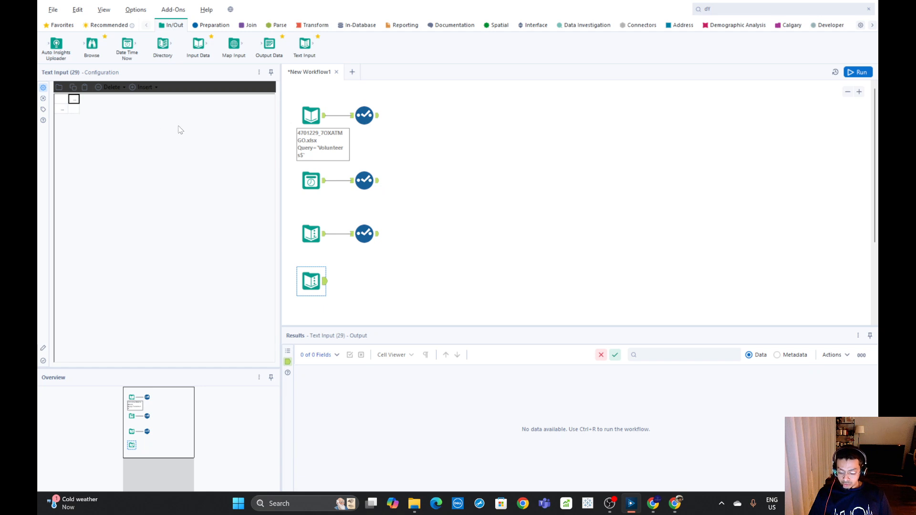
{"action": "key", "text": "ctrl+v"}
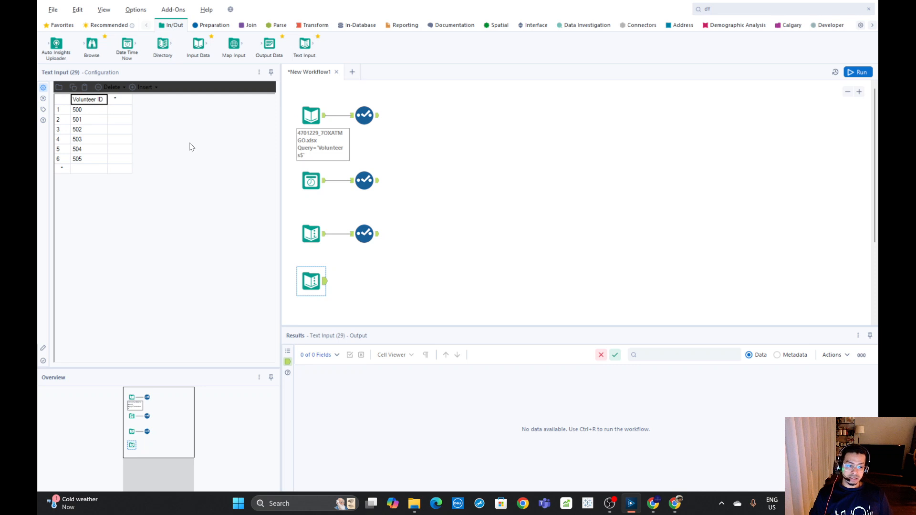
{"action": "left_click", "coordinate": [311, 115]}
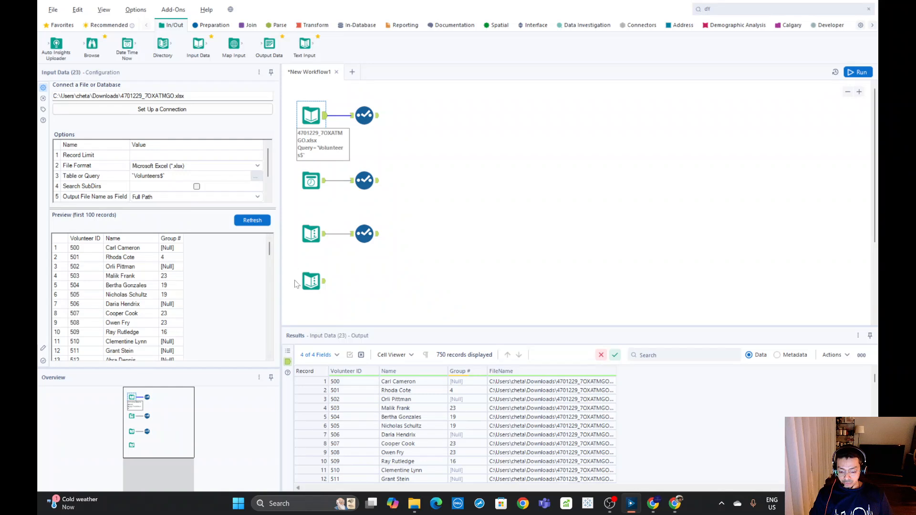
{"action": "left_click", "coordinate": [311, 281]}
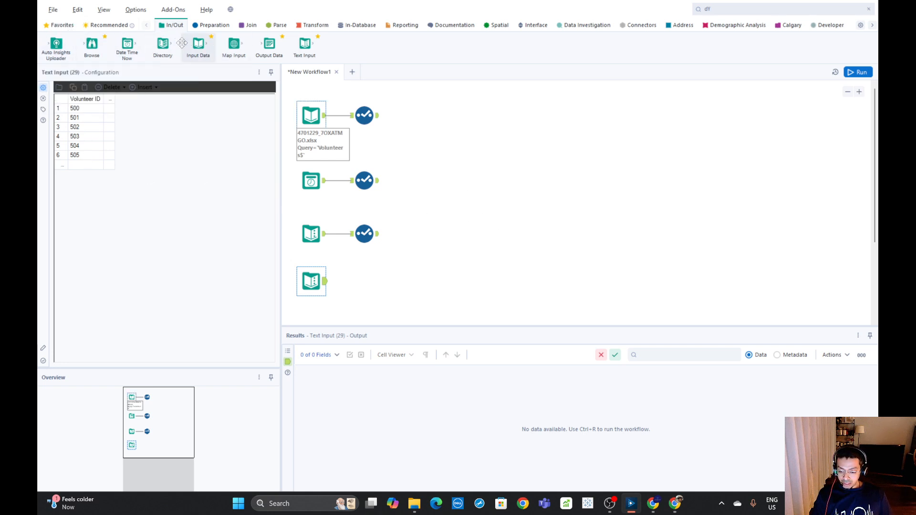
Connect a Select tool to the output of the new Volunteer ID Text Input tool
{"action": "left_click", "coordinate": [206, 25]}
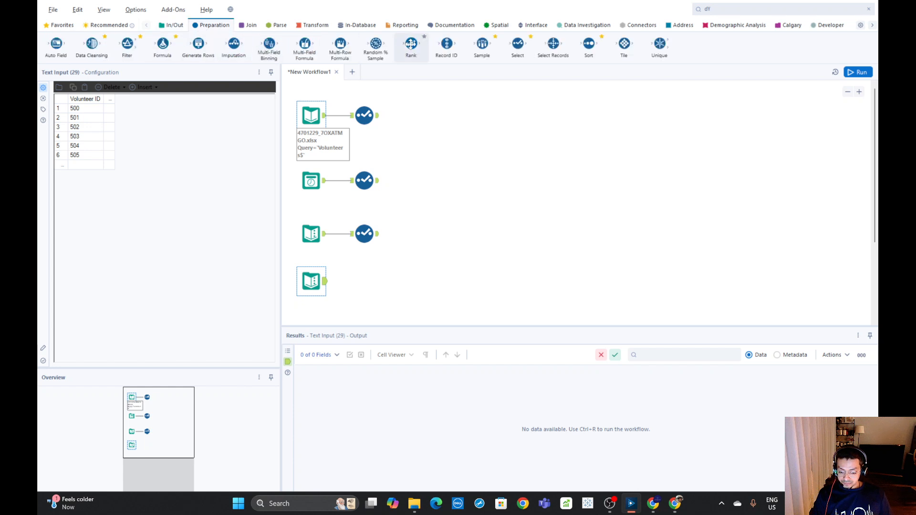
{"action": "left_click_drag", "start_coordinate": [517, 45], "coordinate": [365, 281]}
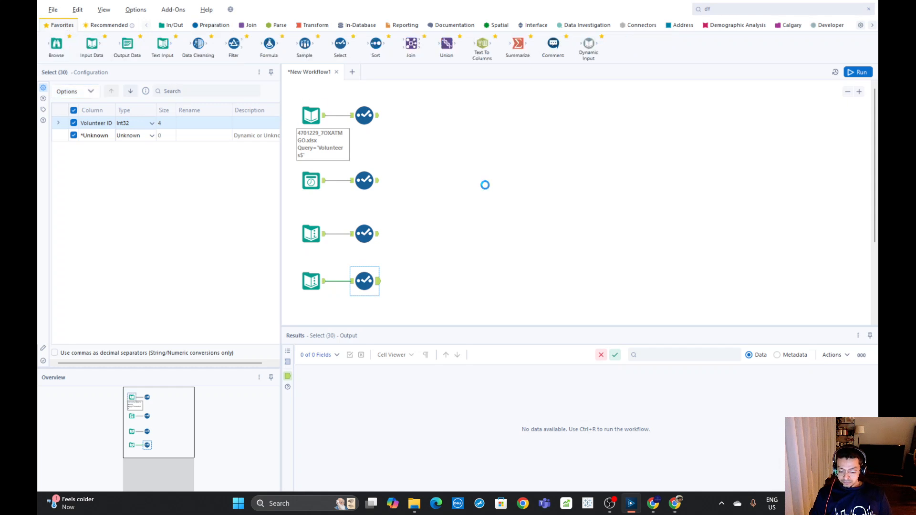
{"action": "left_click", "coordinate": [478, 170]}
{"action": "key", "text": "ctrl+r"}
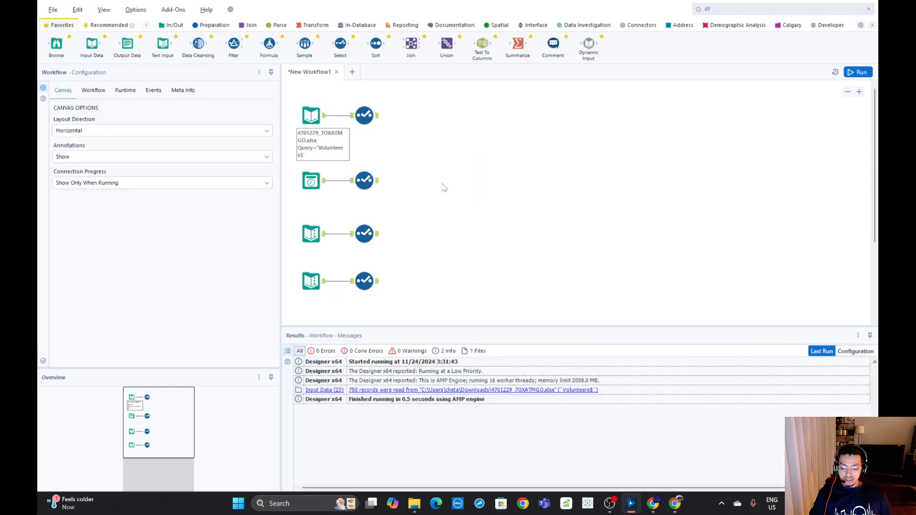
Add an Append Fields tool with the Input Data branch's Select as its target and the Date Time Now branch's Select as its source
{"action": "left_click", "coordinate": [173, 26]}
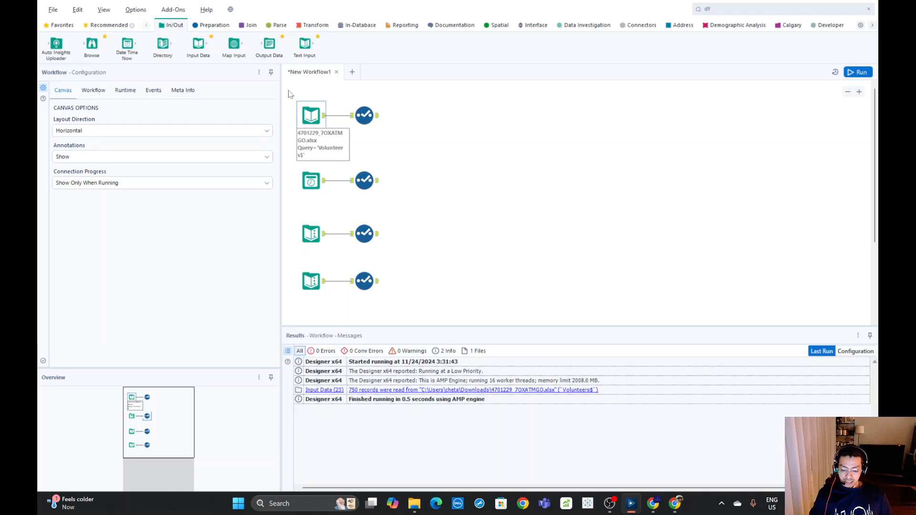
{"action": "left_click_drag", "start_coordinate": [289, 91], "coordinate": [432, 146]}
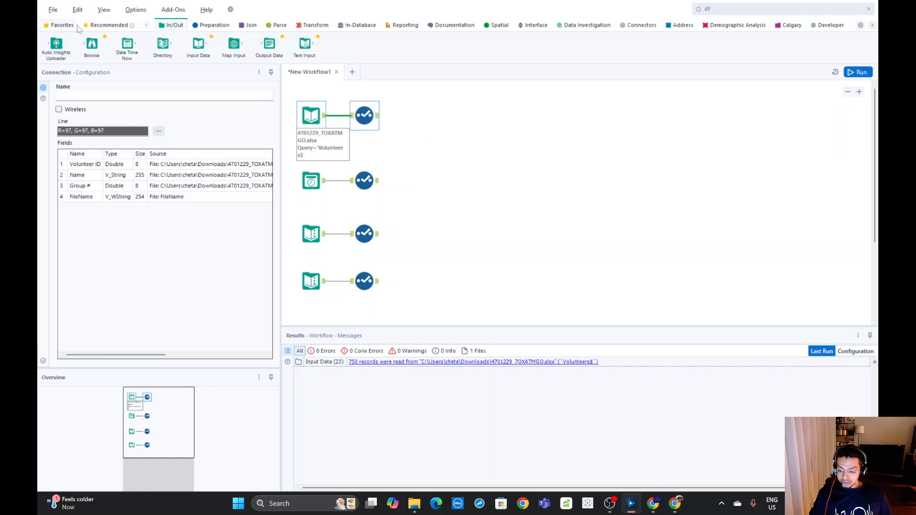
{"action": "left_click", "coordinate": [735, 10]}
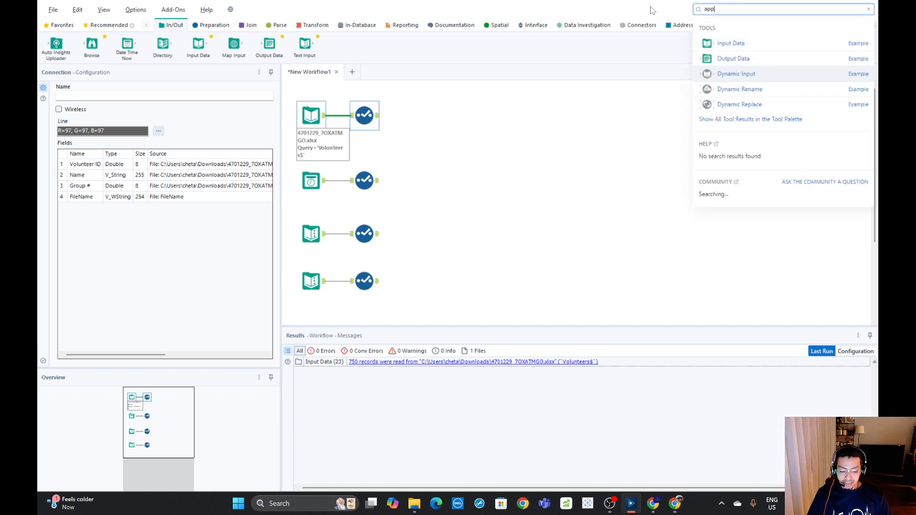
{"action": "type", "text": "app"}
{"action": "left_click_drag", "start_coordinate": [732, 42], "coordinate": [483, 138]}
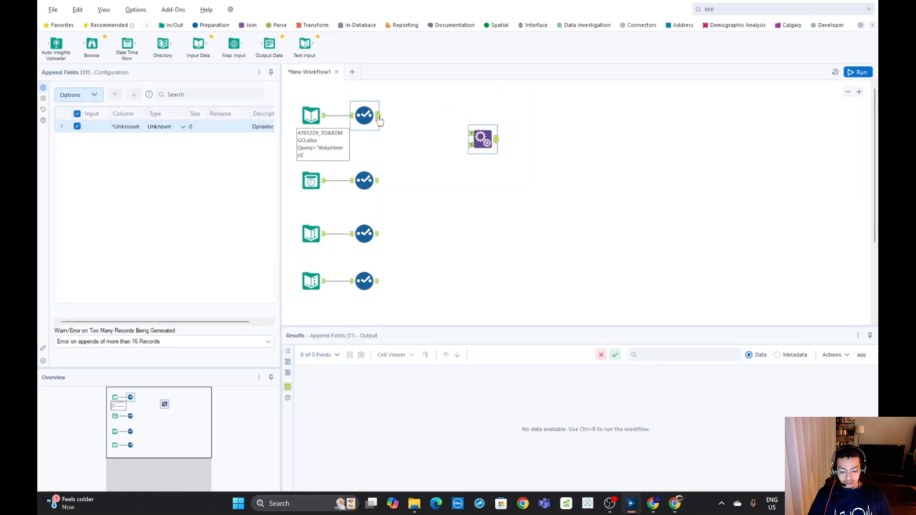
{"action": "left_click_drag", "start_coordinate": [379, 120], "coordinate": [470, 133]}
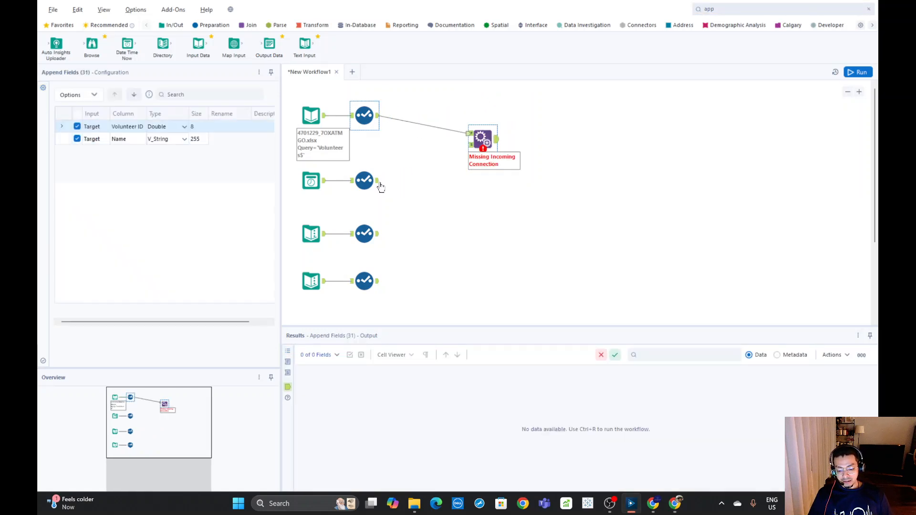
{"action": "left_click_drag", "start_coordinate": [377, 181], "coordinate": [484, 143]}
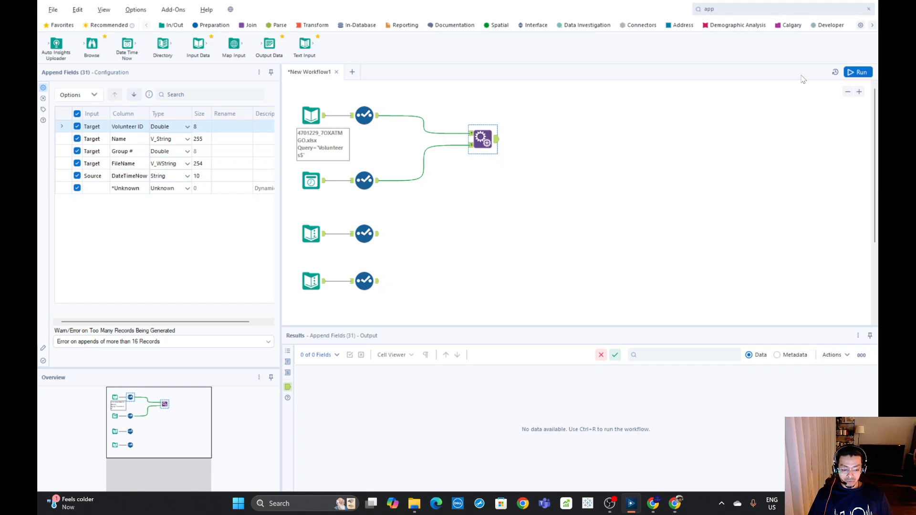
Run the workflow and compare the outputs of the two connected Select tools with the Append Fields output
{"action": "left_click", "coordinate": [858, 72]}
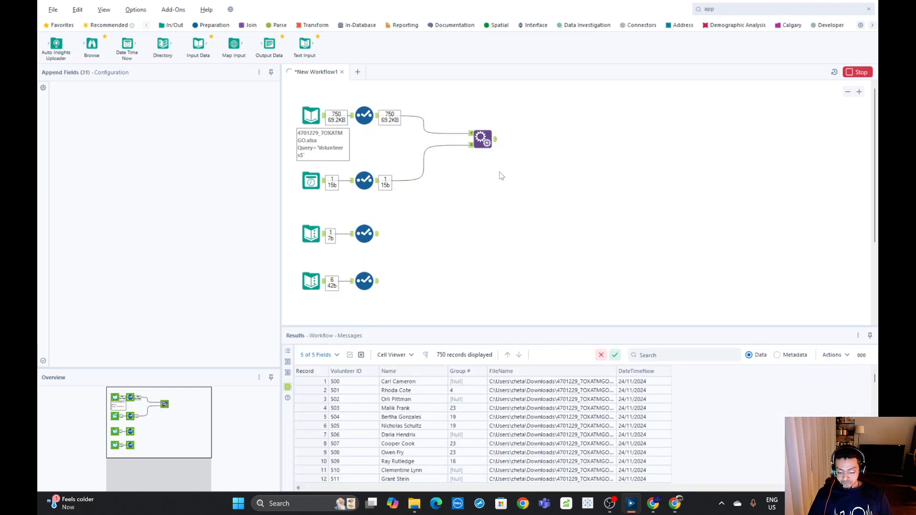
{"action": "left_click", "coordinate": [377, 186]}
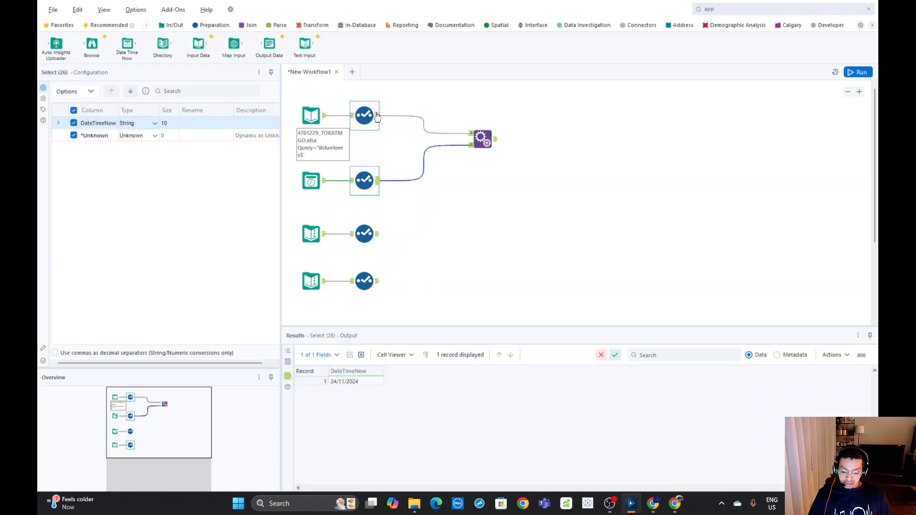
{"action": "left_click", "coordinate": [376, 116]}
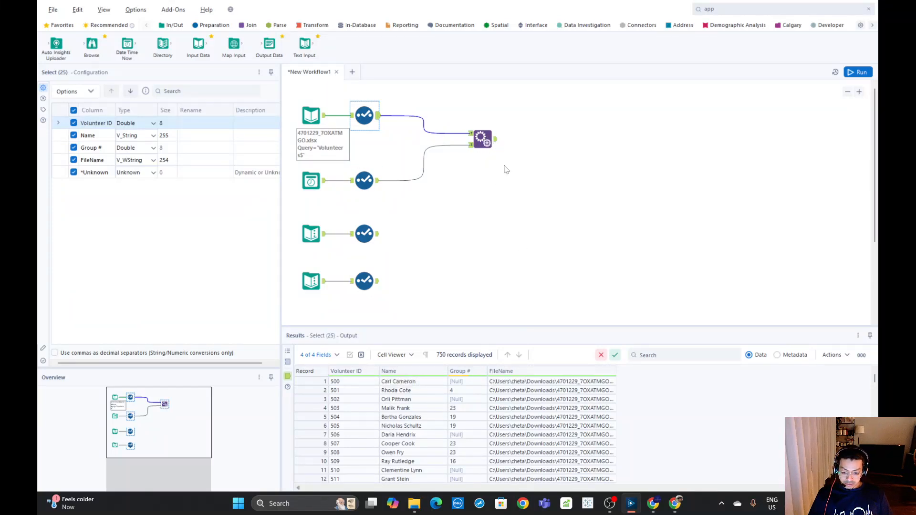
{"action": "left_click", "coordinate": [483, 139]}
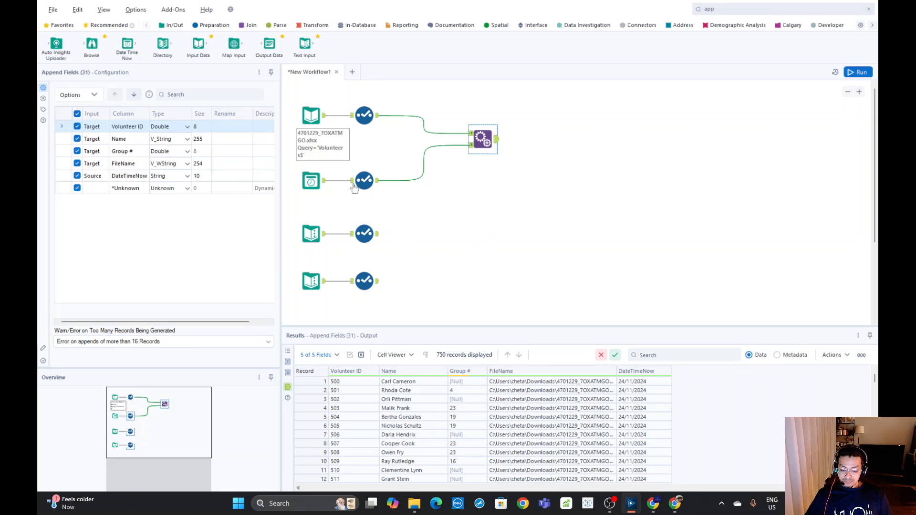
Add a second Append Fields tool that takes the Input Data Select as target and the Country Select as source
{"action": "left_click", "coordinate": [365, 236]}
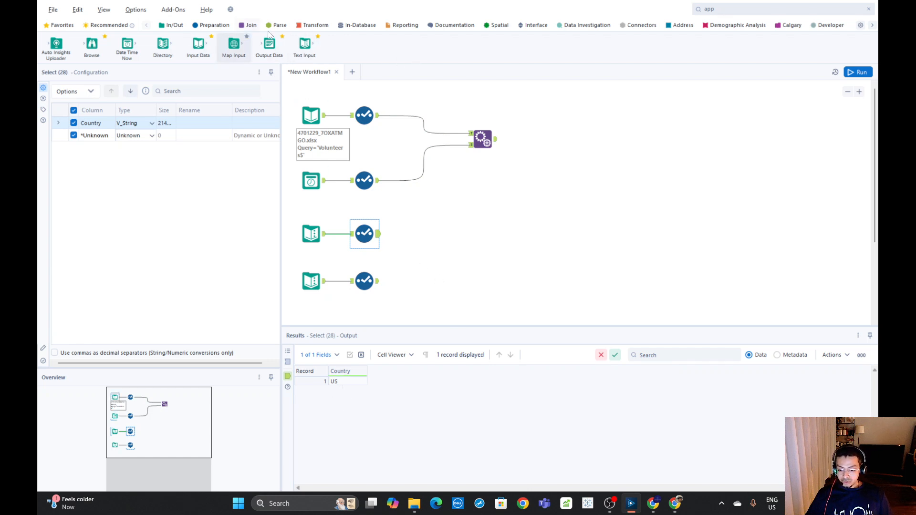
{"action": "left_click", "coordinate": [728, 9]}
{"action": "left_click_drag", "start_coordinate": [731, 47], "coordinate": [486, 229]}
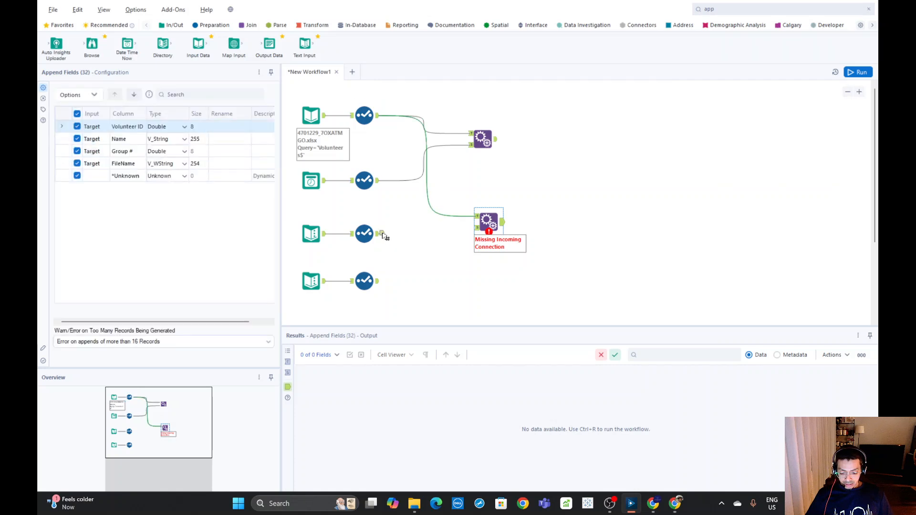
{"action": "left_click_drag", "start_coordinate": [381, 233], "coordinate": [492, 230]}
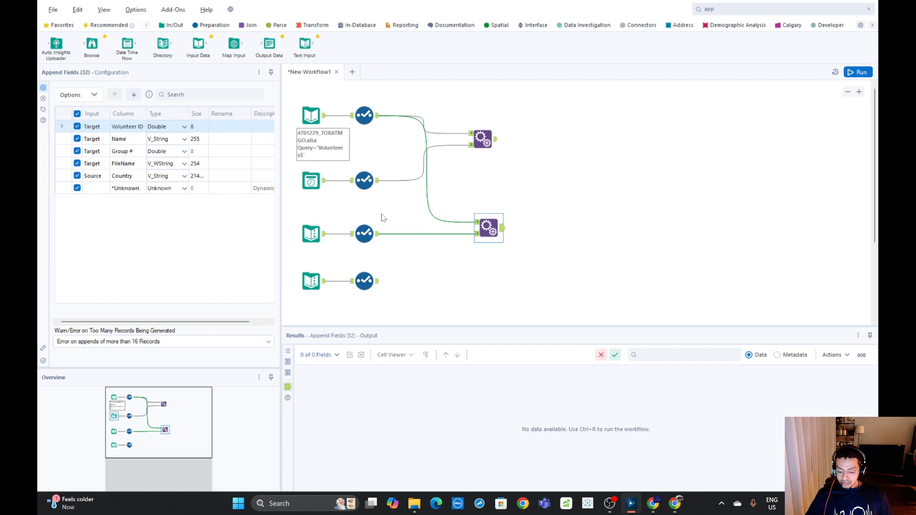
Run the workflow, check the second Append Fields tool's output, and delete that tool
{"action": "left_click", "coordinate": [857, 72]}
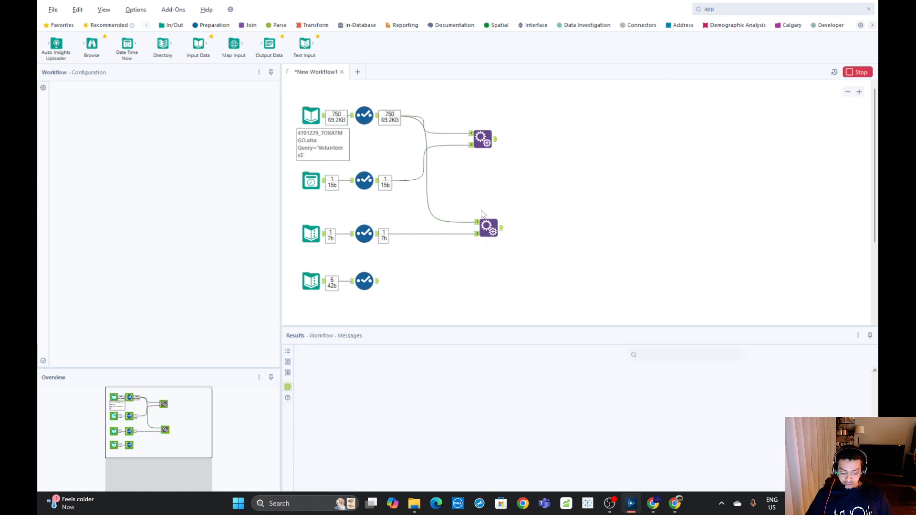
{"action": "left_click", "coordinate": [481, 230]}
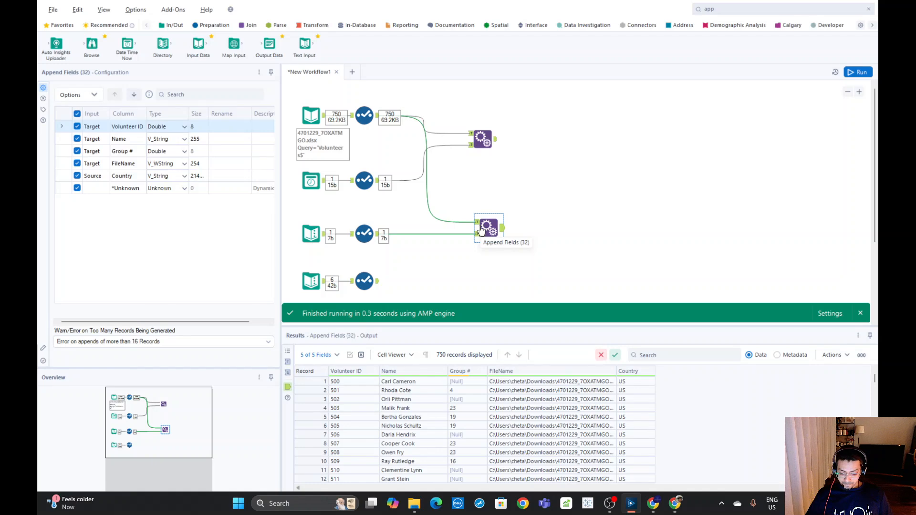
{"action": "left_click", "coordinate": [519, 233]}
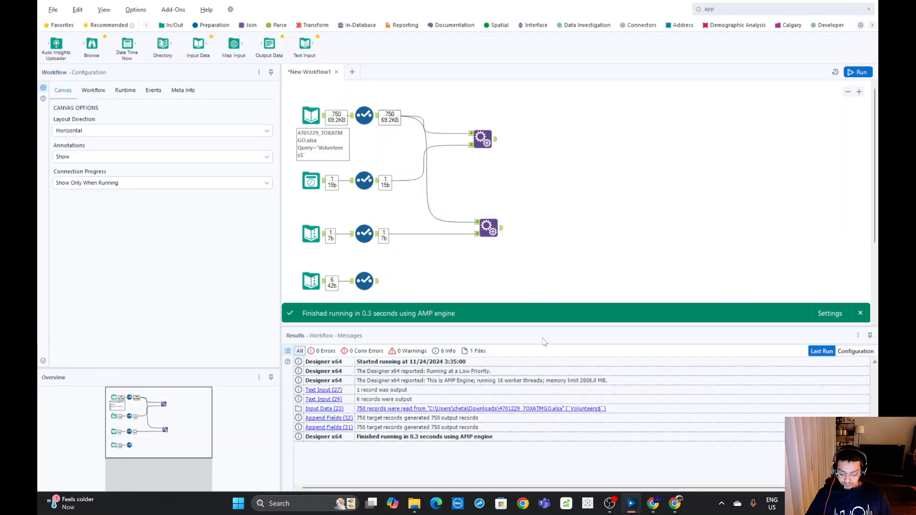
{"action": "left_click", "coordinate": [501, 231]}
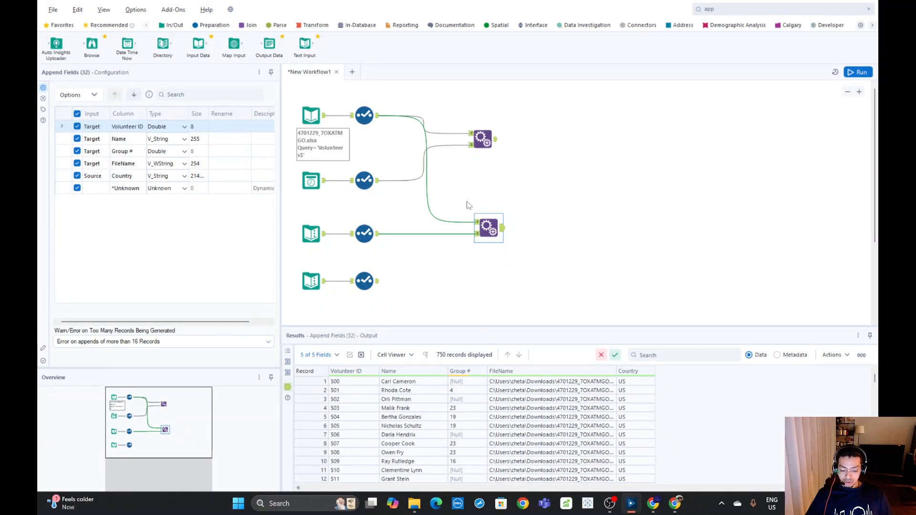
{"action": "key", "text": "Delete"}
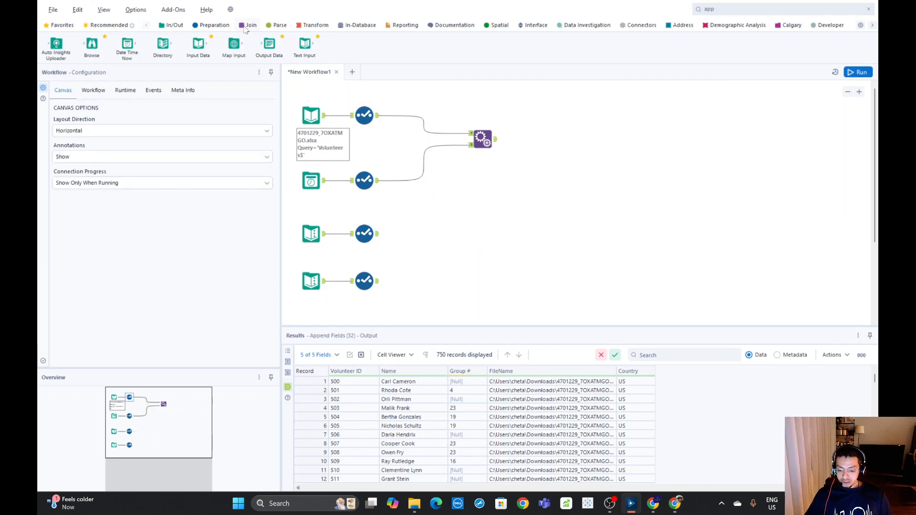
Add another Append Fields tool after the first, using the first one's output as target and the Country Select as source
{"action": "left_click", "coordinate": [728, 8]}
{"action": "left_click_drag", "start_coordinate": [732, 41], "coordinate": [566, 151]}
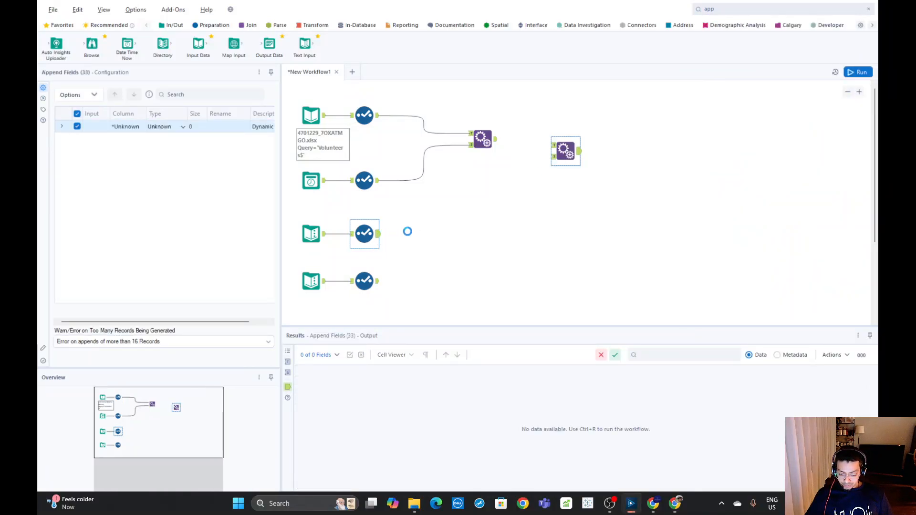
{"action": "left_click_drag", "start_coordinate": [378, 233], "coordinate": [553, 156]}
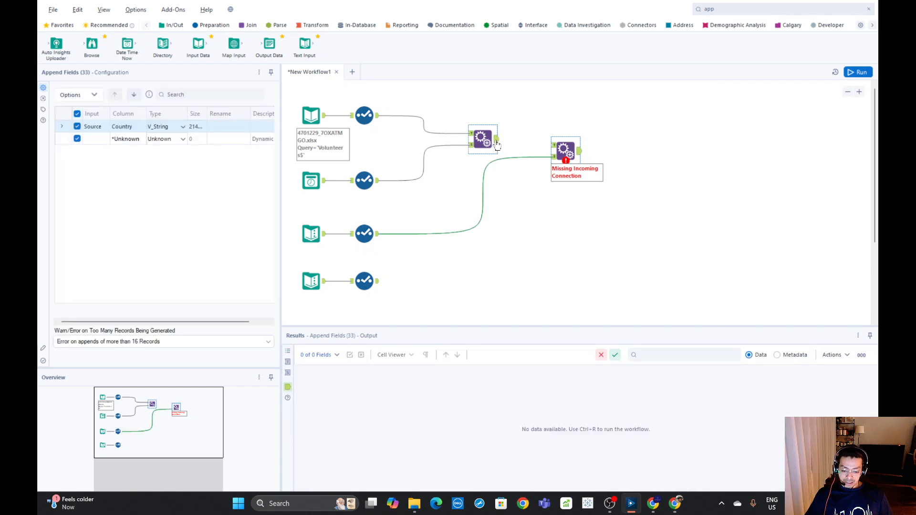
{"action": "left_click_drag", "start_coordinate": [497, 144], "coordinate": [568, 147]}
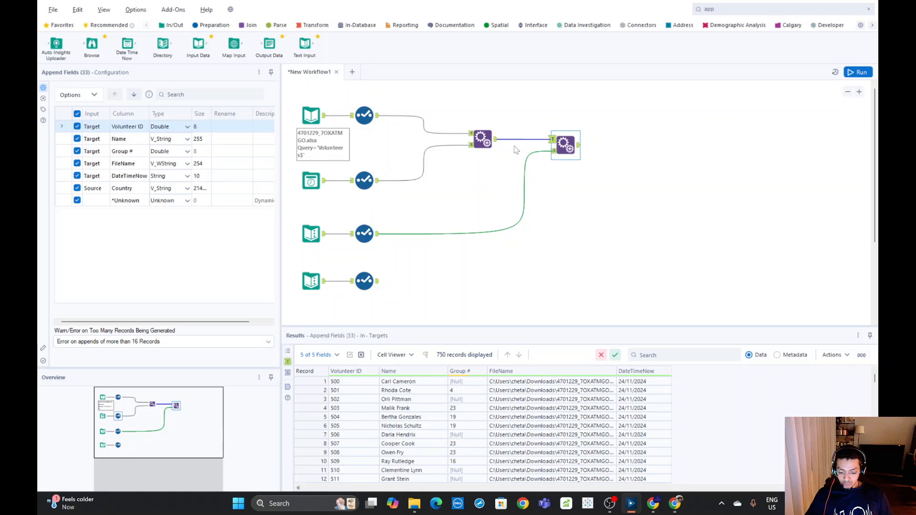
Run the workflow and compare the first Append Fields and Country Select outputs with the second Append Fields output
{"action": "left_click", "coordinate": [489, 142]}
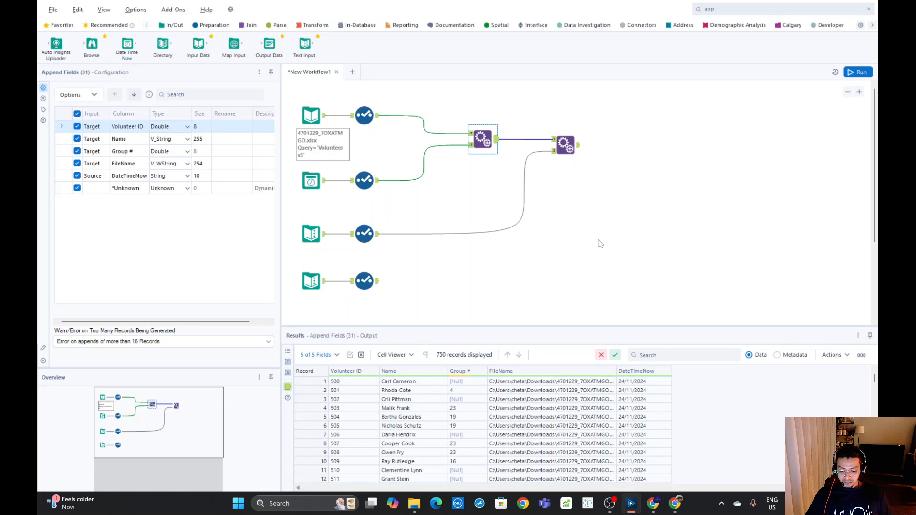
{"action": "left_click", "coordinate": [577, 149]}
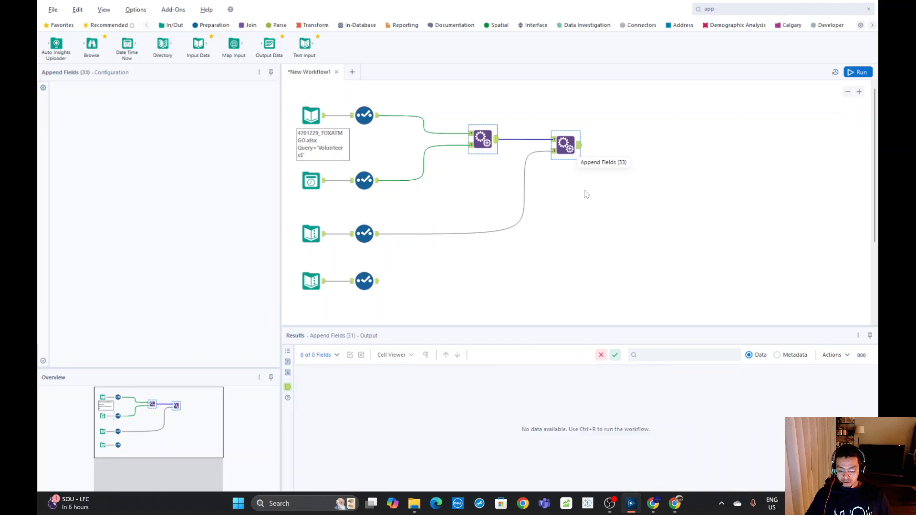
{"action": "left_click", "coordinate": [379, 237]}
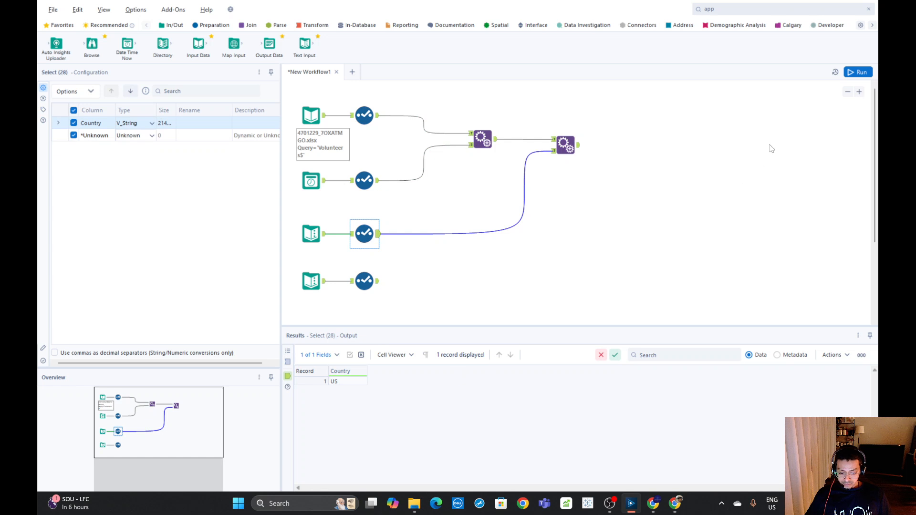
{"action": "left_click", "coordinate": [858, 72]}
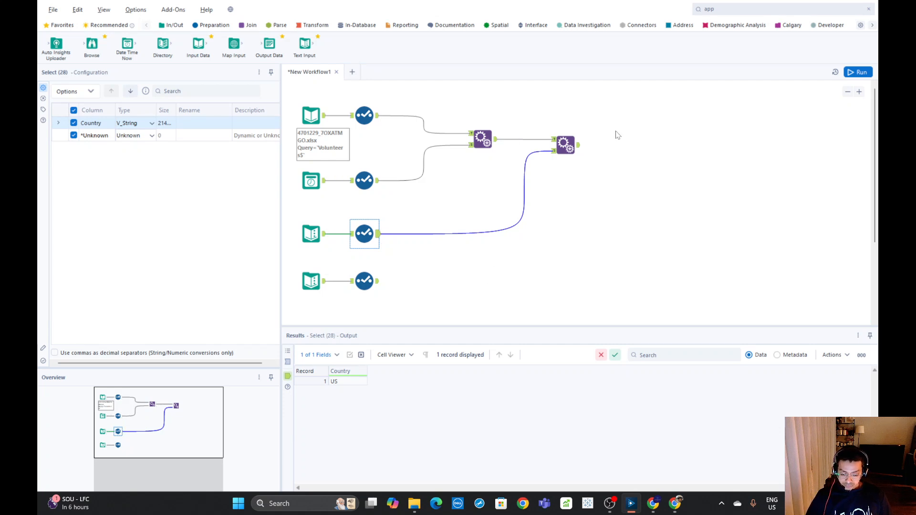
{"action": "left_click", "coordinate": [578, 150]}
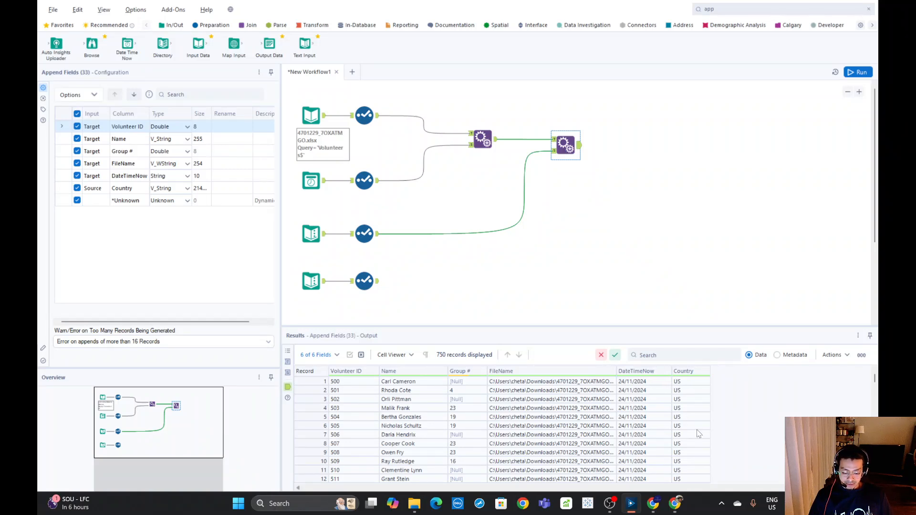
{"action": "left_click", "coordinate": [635, 204]}
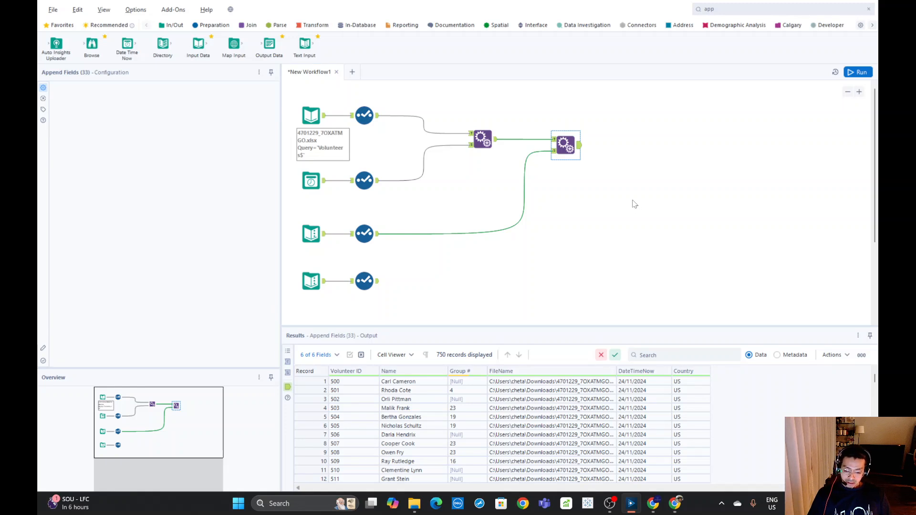
Add a Country column to the Text Input that holds the Volunteer ID list
{"action": "left_click", "coordinate": [377, 285]}
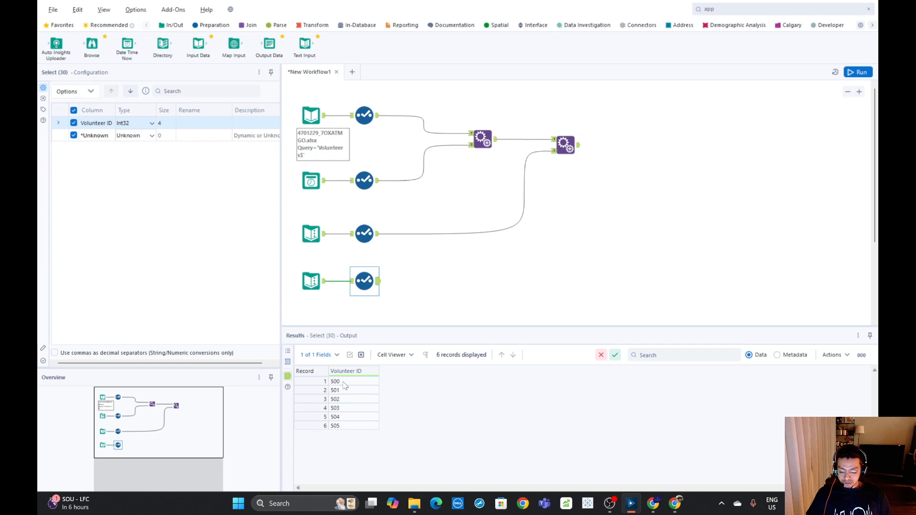
{"action": "left_click", "coordinate": [312, 281]}
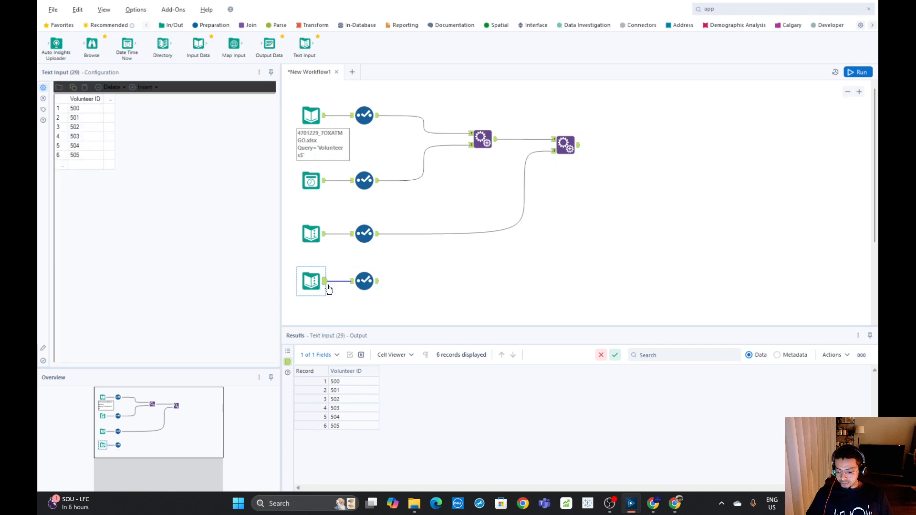
{"action": "left_click", "coordinate": [109, 99]}
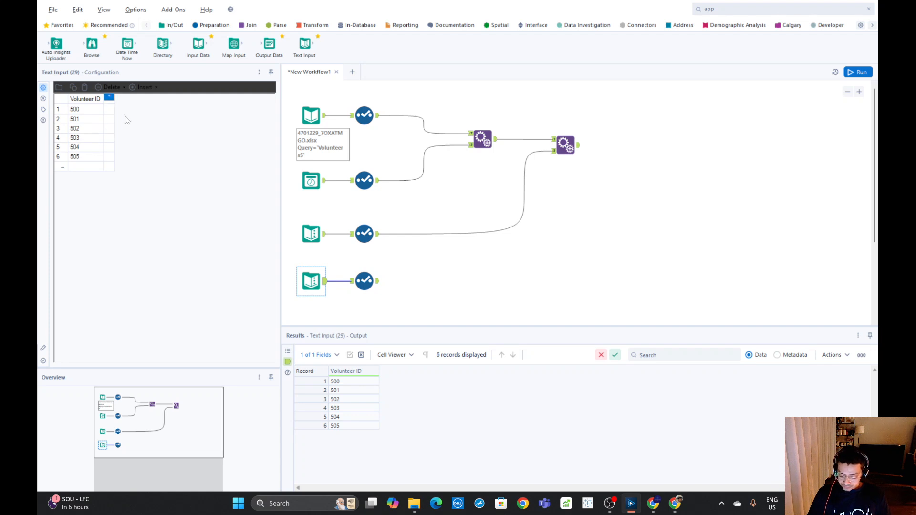
{"action": "type", "text": "Countr"}
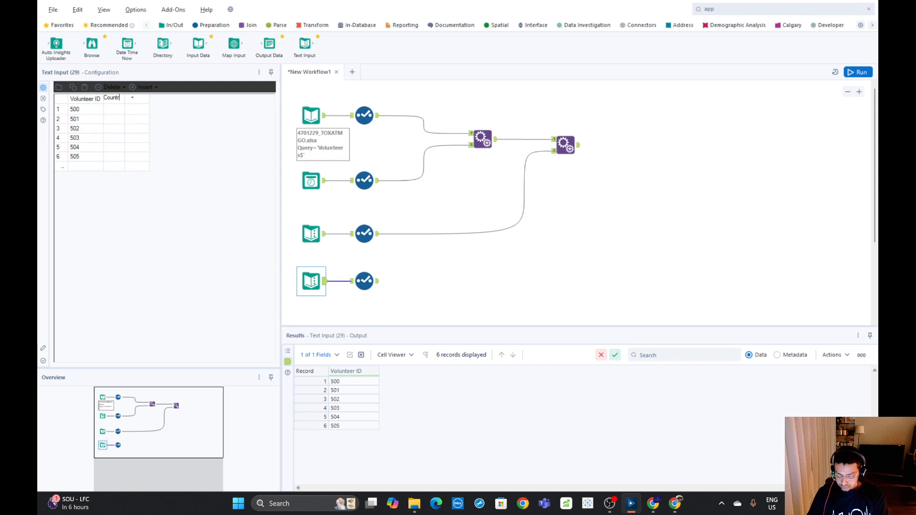
{"action": "type", "text": "y"}
Fill the Country column for Volunteer IDs 500 to 505 with US, CA, IN, CH, RU and EU
{"action": "left_click", "coordinate": [117, 110]}
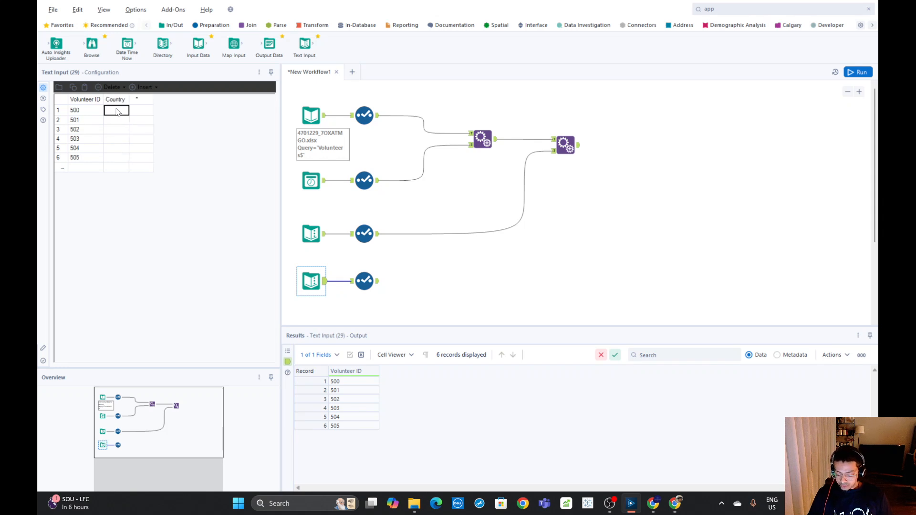
{"action": "type", "text": "US"}
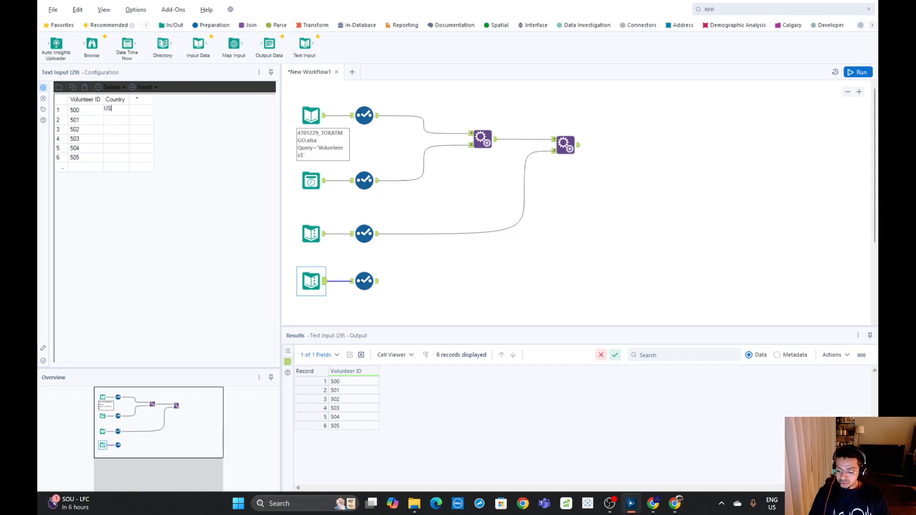
{"action": "left_click", "coordinate": [120, 120]}
{"action": "type", "text": "CA"}
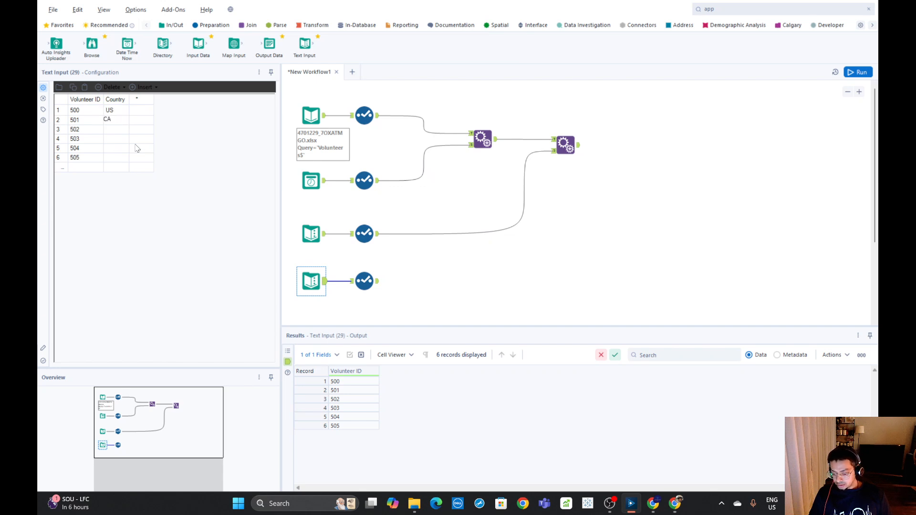
{"action": "left_click", "coordinate": [120, 133]}
{"action": "type", "text": "IN"}
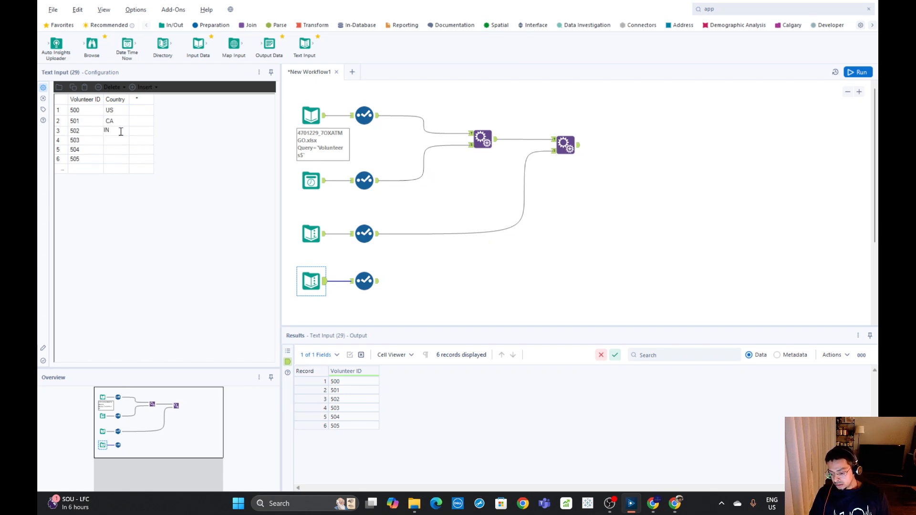
{"action": "left_click", "coordinate": [118, 141]}
{"action": "type", "text": "CH"}
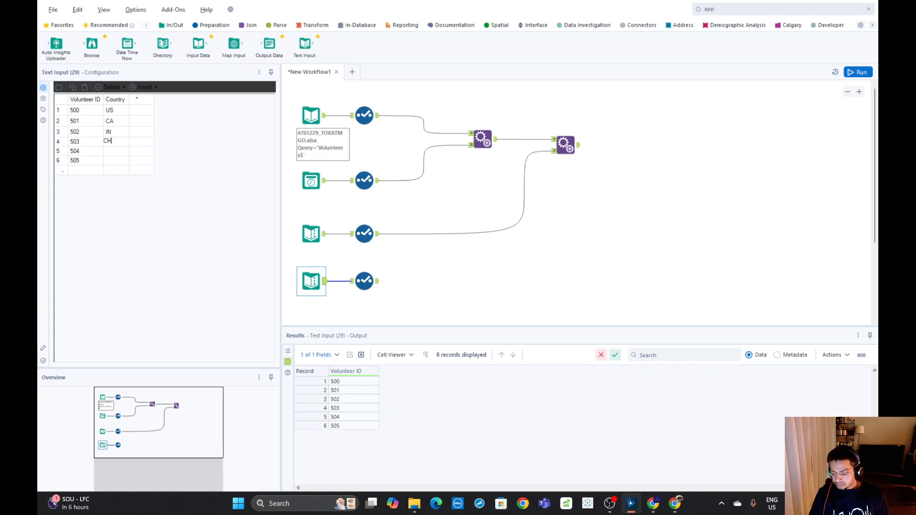
{"action": "left_click", "coordinate": [117, 153]}
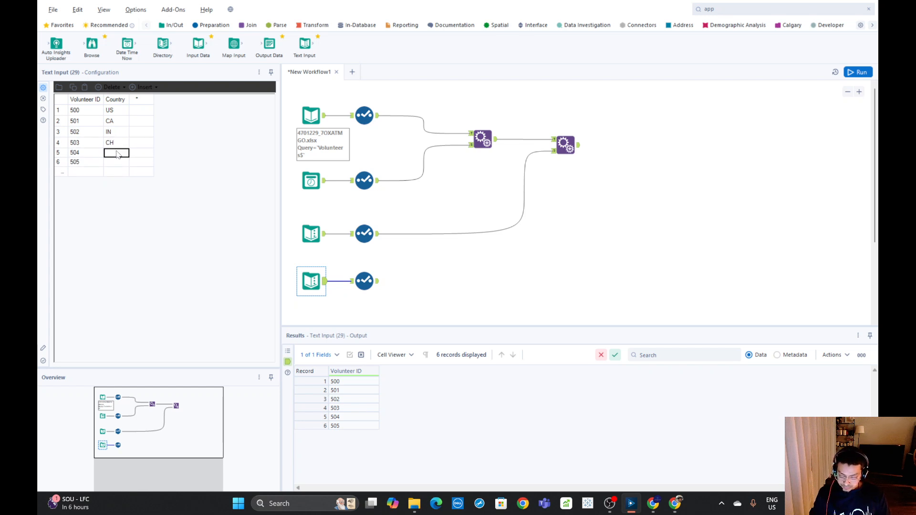
{"action": "type", "text": "RU"}
{"action": "left_click", "coordinate": [122, 164]}
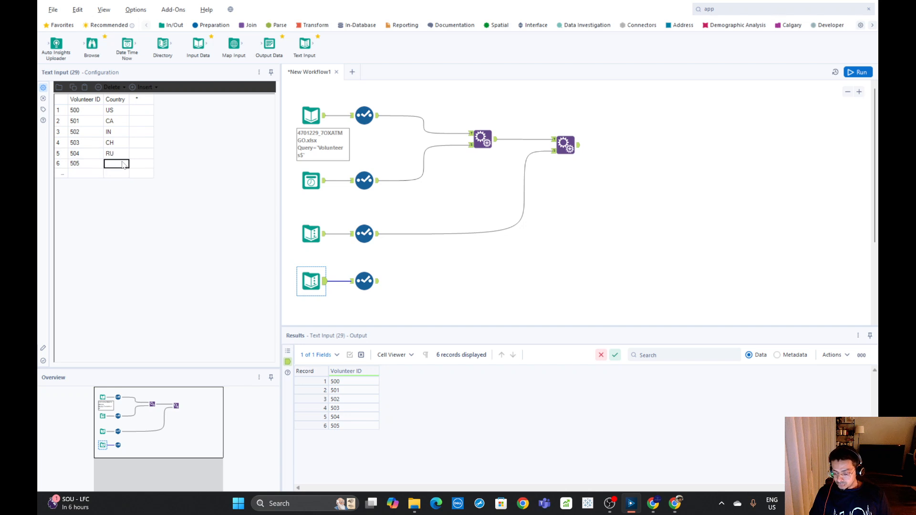
{"action": "type", "text": "EU"}
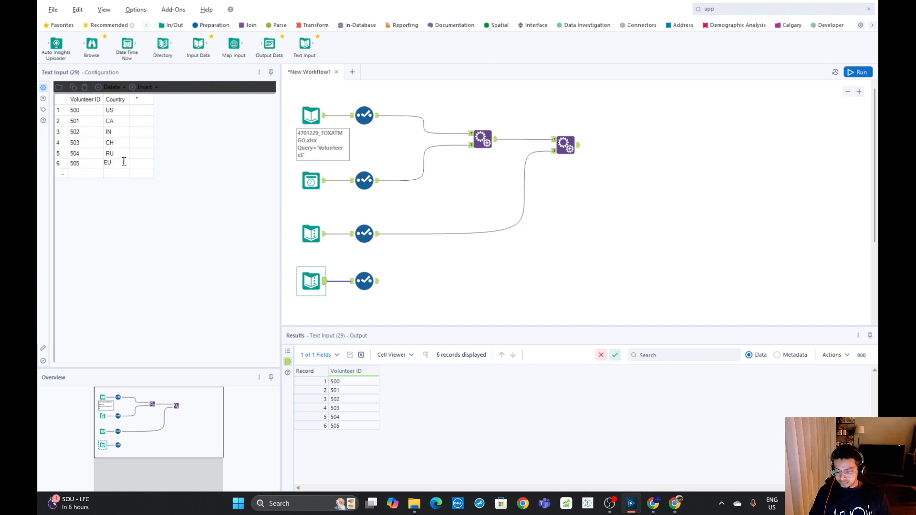
{"action": "left_click", "coordinate": [561, 240]}
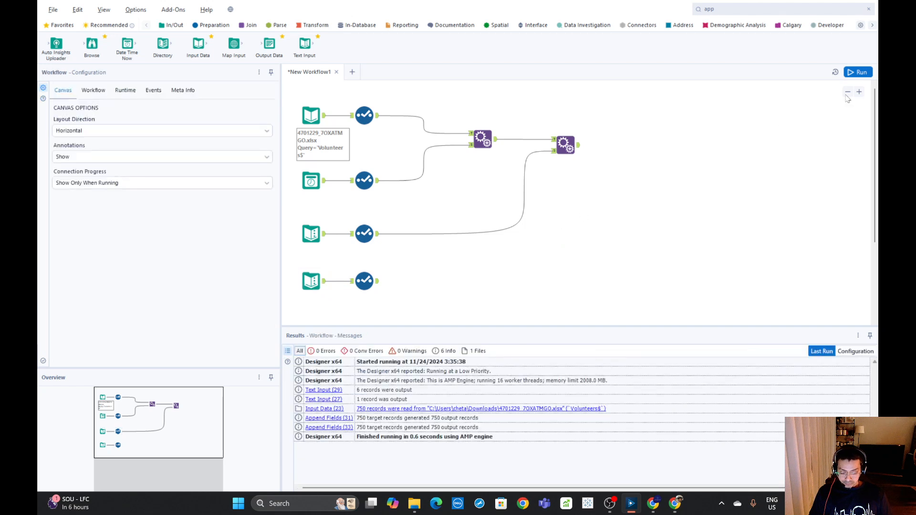
Run the workflow and compare the Volunteer ID Select output with the first six records of the Input Data Select
{"action": "left_click", "coordinate": [858, 72]}
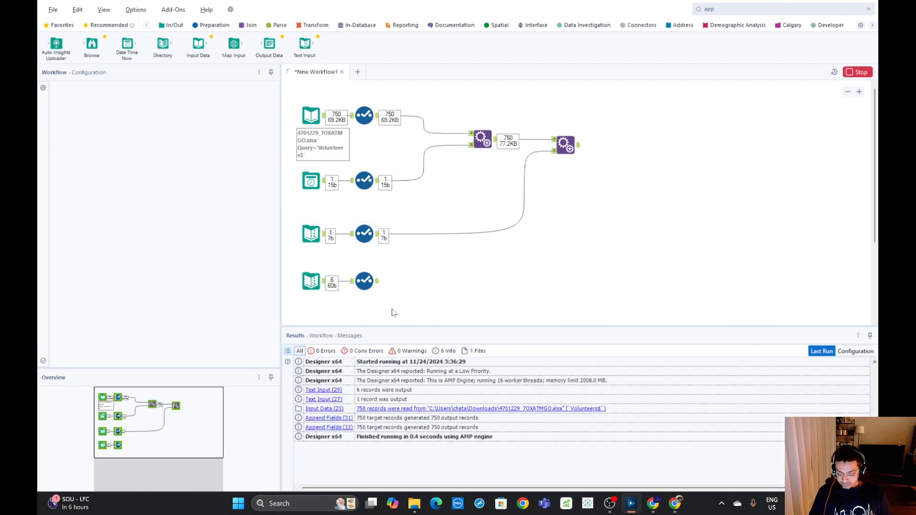
{"action": "left_click", "coordinate": [370, 283]}
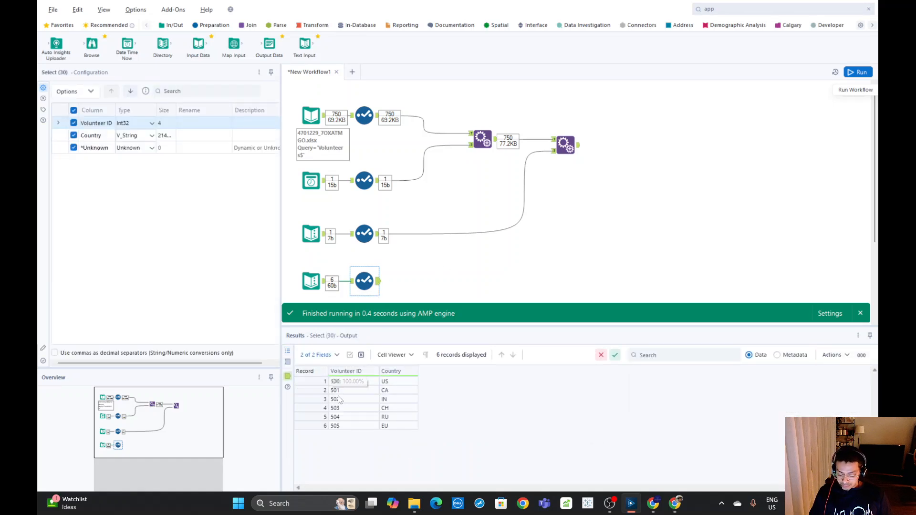
{"action": "left_click", "coordinate": [378, 119]}
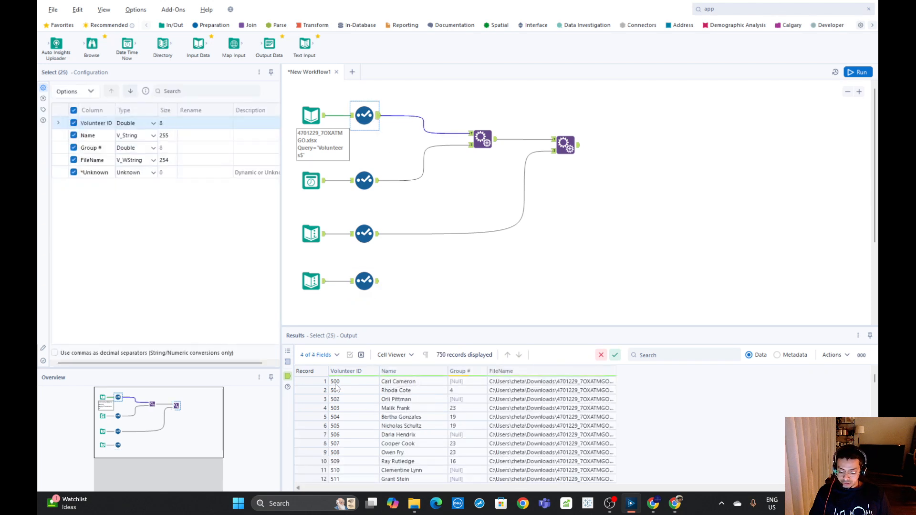
{"action": "left_click_drag", "start_coordinate": [335, 385], "coordinate": [468, 425]}
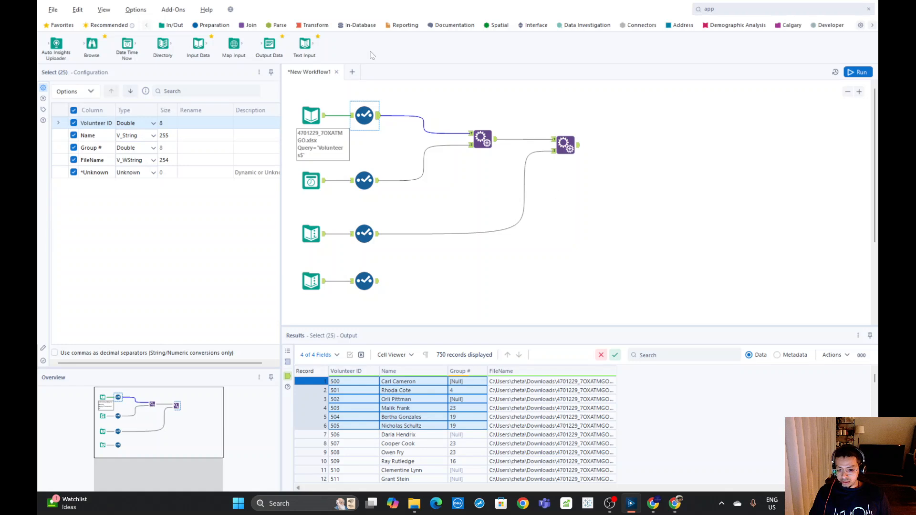
Add a Join tool with the Input Data Select as left input and the Volunteer ID Select as right input
{"action": "left_click", "coordinate": [249, 25]}
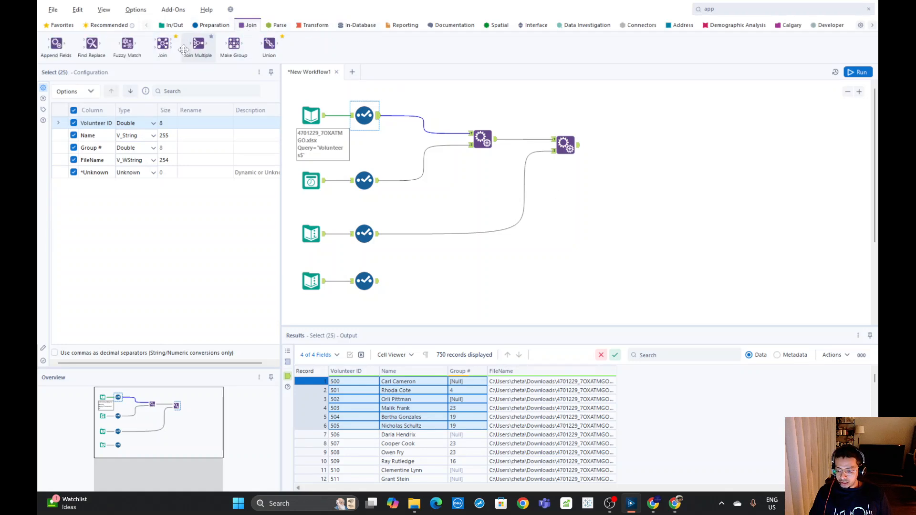
{"action": "left_click_drag", "start_coordinate": [162, 44], "coordinate": [575, 255]}
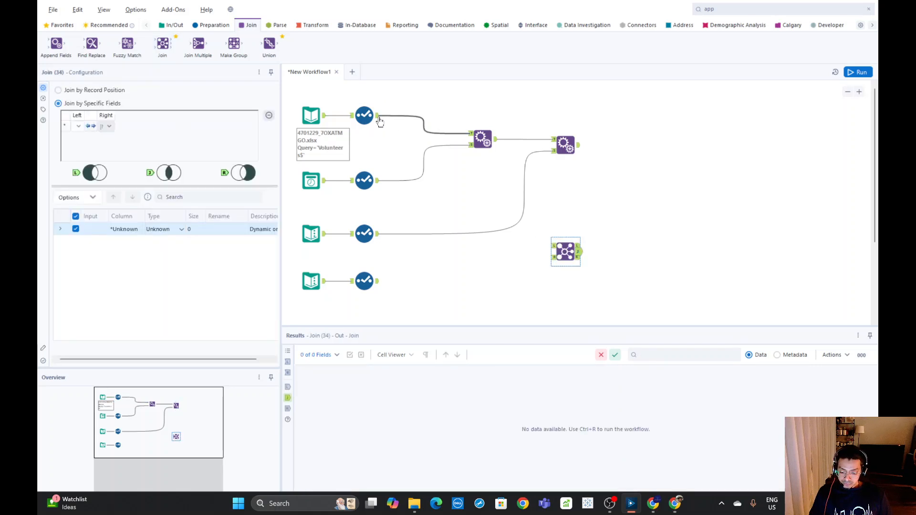
{"action": "left_click_drag", "start_coordinate": [379, 121], "coordinate": [552, 246]}
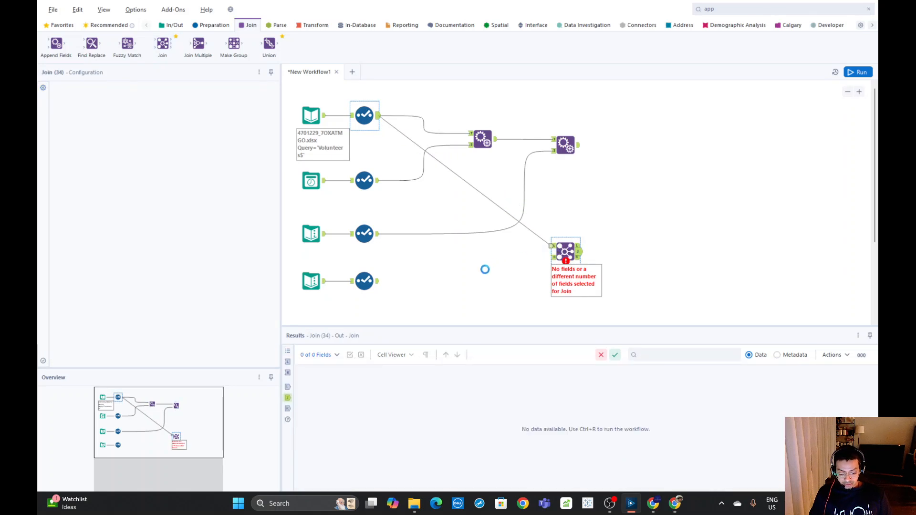
{"action": "left_click_drag", "start_coordinate": [378, 281], "coordinate": [566, 257]}
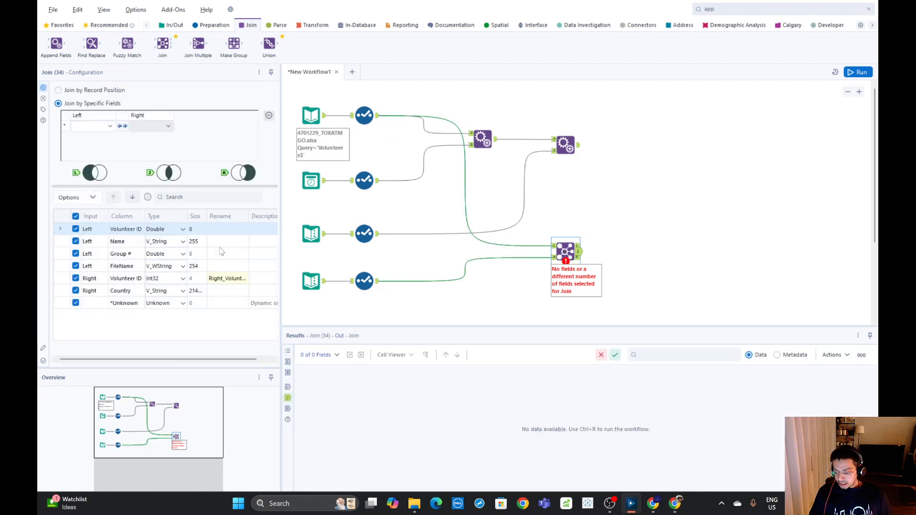
Join the two inputs on Volunteer ID and deselect the duplicate columns in the Join output
{"action": "left_click", "coordinate": [109, 128]}
{"action": "left_click", "coordinate": [87, 136]}
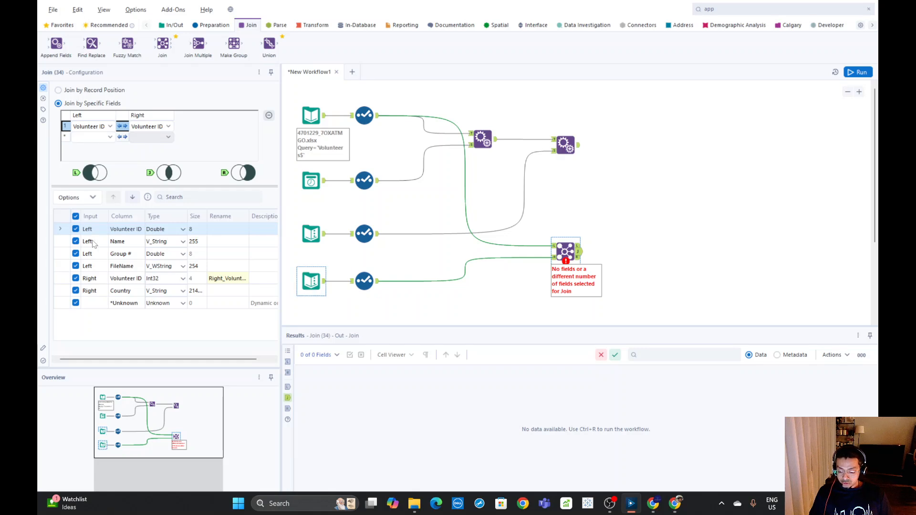
{"action": "left_click", "coordinate": [73, 197]}
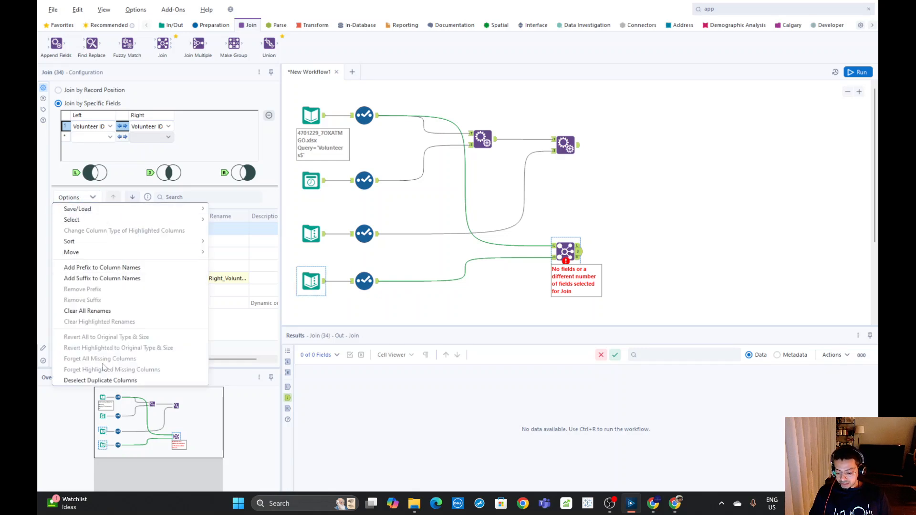
{"action": "left_click", "coordinate": [100, 380]}
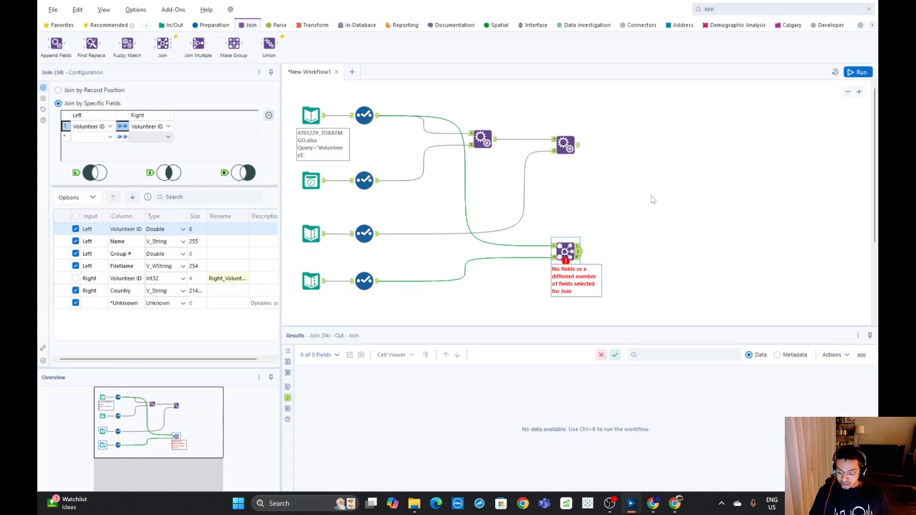
{"action": "key", "text": "ctrl+r"}
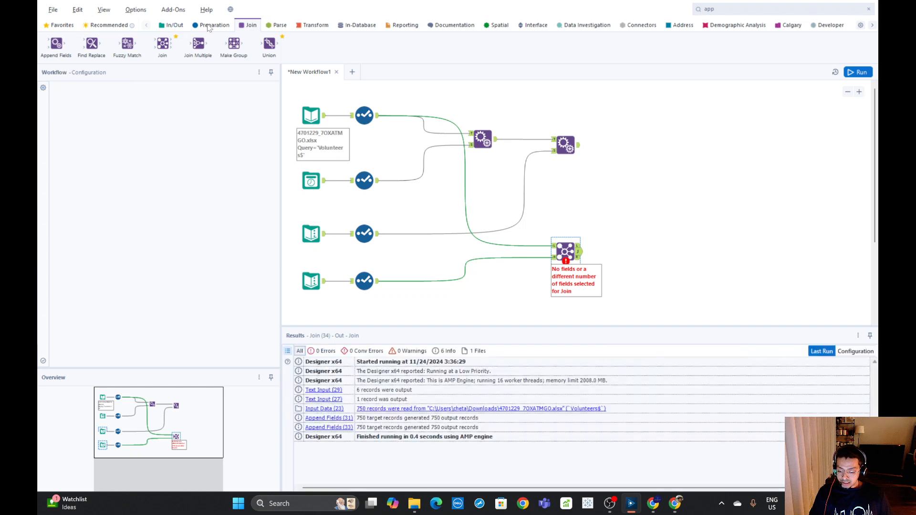
Insert a Select tool on the Join's left input connection and change its Volunteer ID type to V_String
{"action": "left_click", "coordinate": [216, 28]}
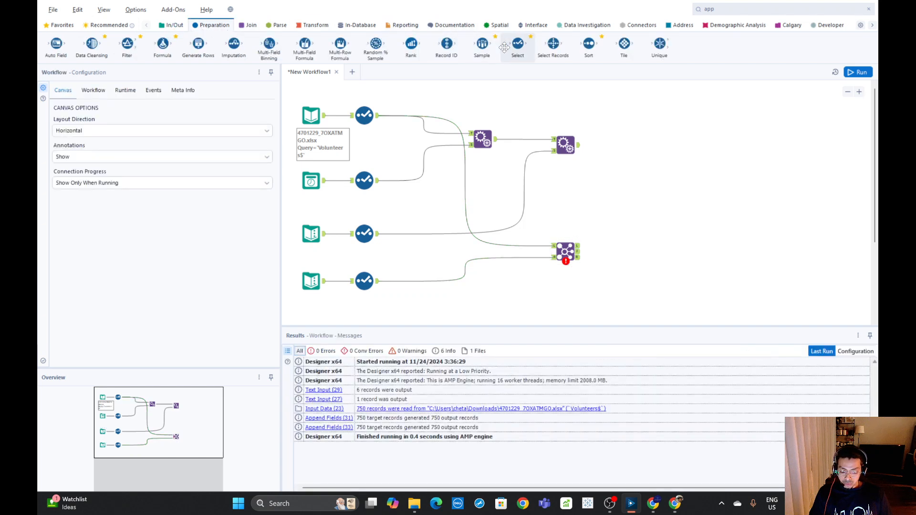
{"action": "left_click_drag", "start_coordinate": [517, 43], "coordinate": [527, 241]}
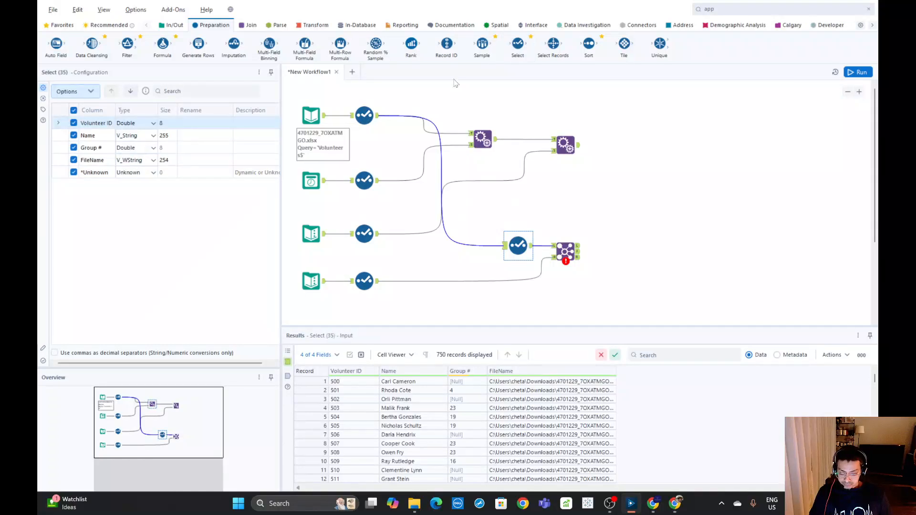
{"action": "left_click_drag", "start_coordinate": [517, 43], "coordinate": [422, 23]}
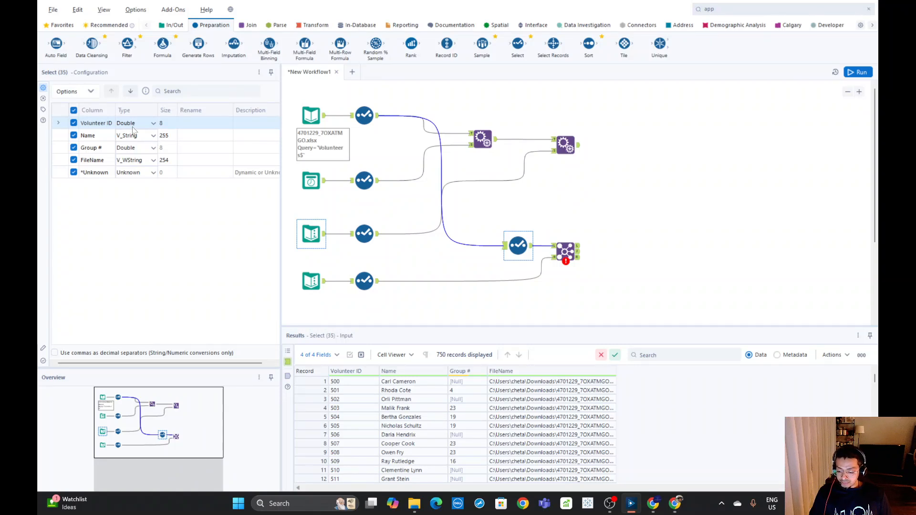
{"action": "left_click", "coordinate": [153, 123]}
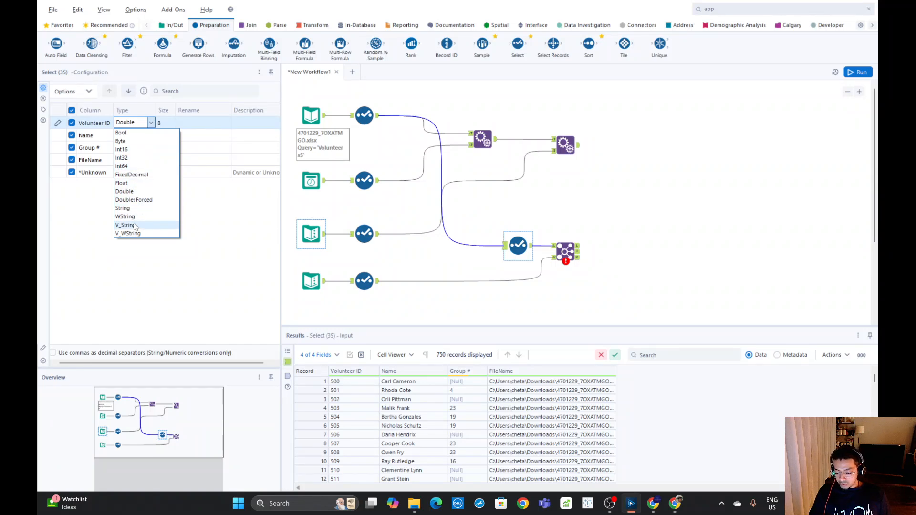
{"action": "left_click", "coordinate": [136, 225]}
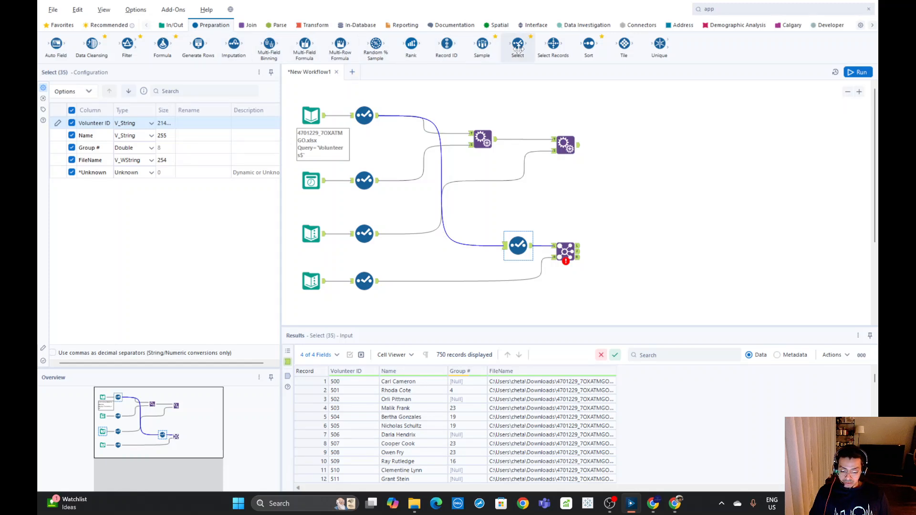
Change the Volunteer ID type to V_String in the Select feeding the Join's right input
{"action": "left_click", "coordinate": [365, 281]}
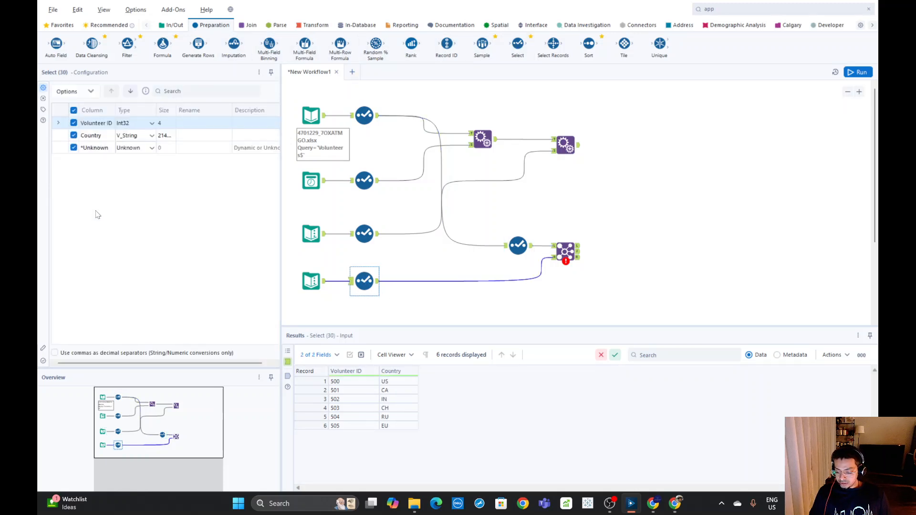
{"action": "left_click", "coordinate": [149, 123]}
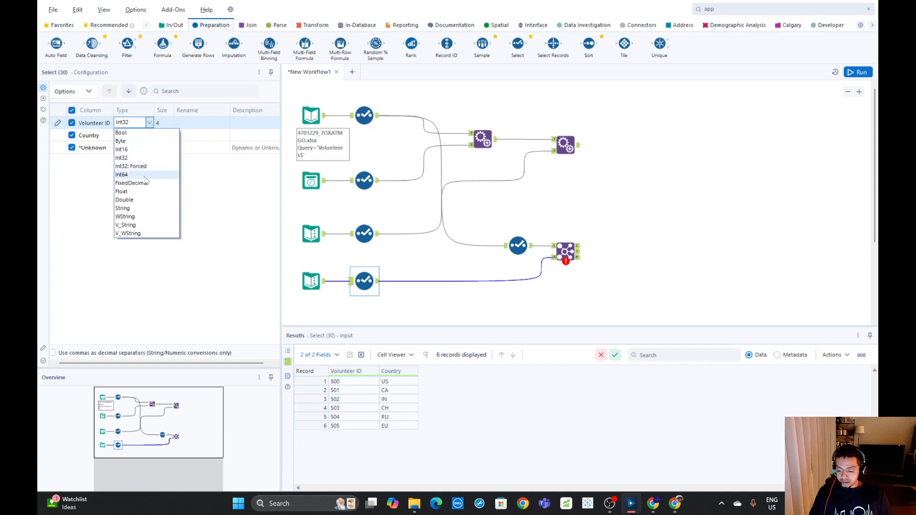
{"action": "left_click", "coordinate": [129, 224]}
{"action": "left_click", "coordinate": [657, 173]}
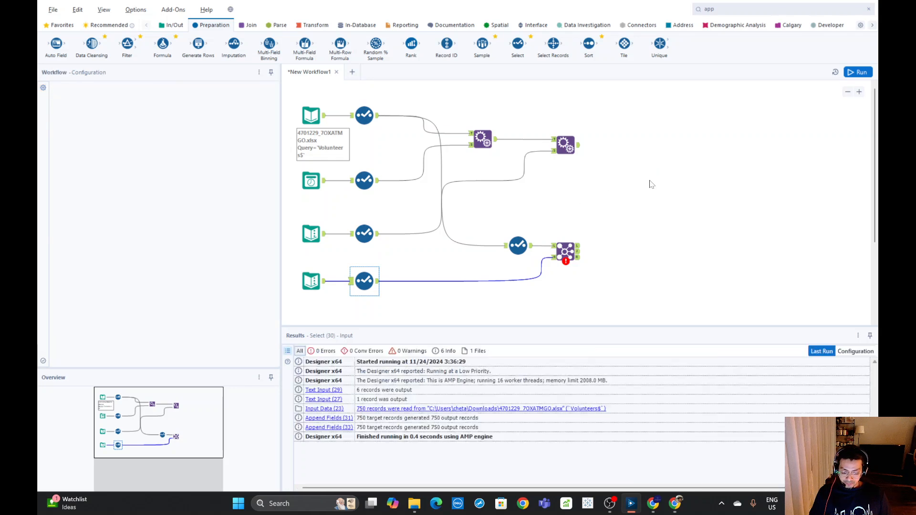
Add Browse tools to all three Join outputs and run the workflow
{"action": "left_click", "coordinate": [570, 255]}
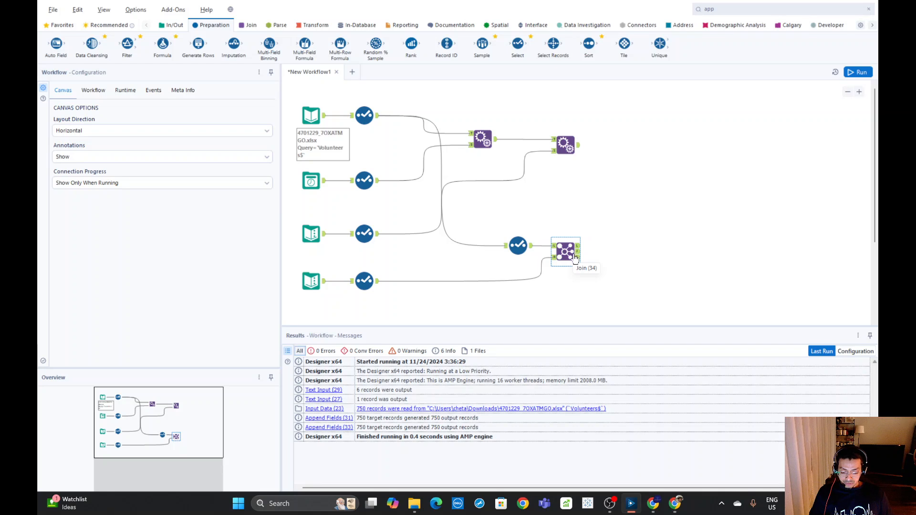
{"action": "right_click", "coordinate": [572, 251]}
{"action": "left_click", "coordinate": [628, 437]}
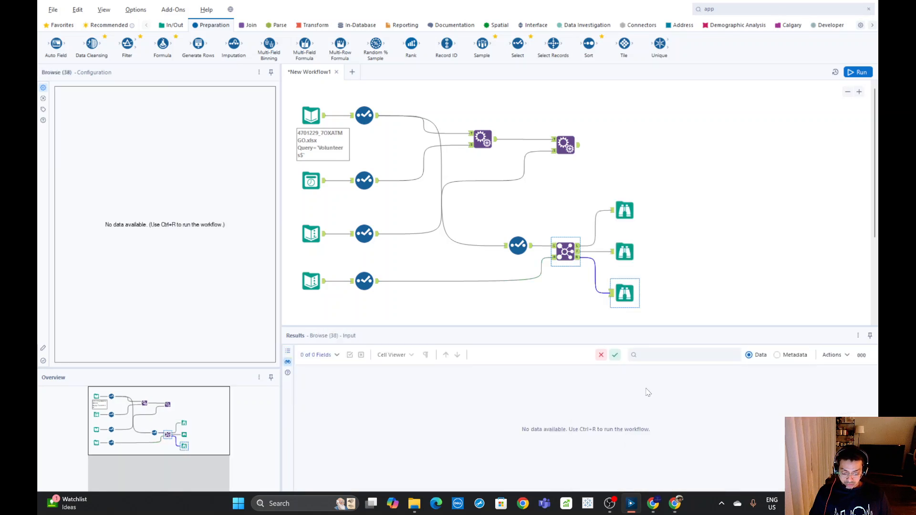
{"action": "left_click", "coordinate": [857, 72]}
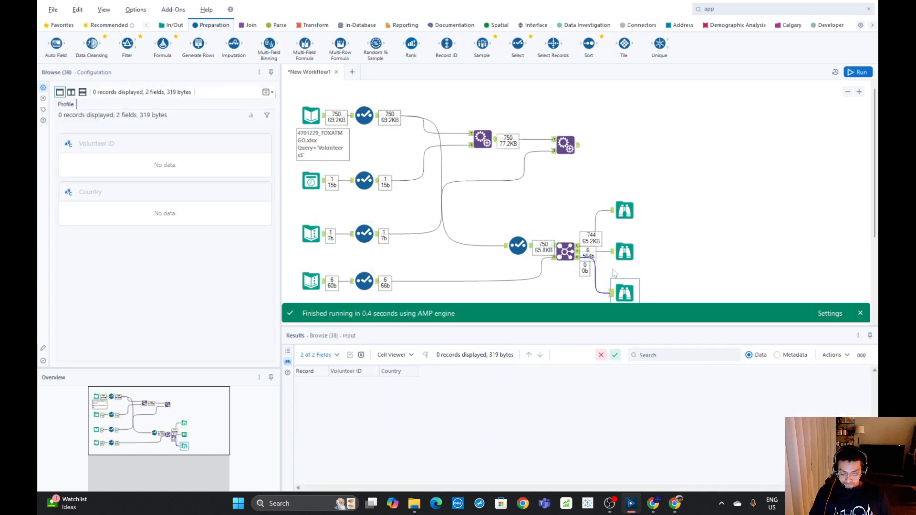
Examine the Join's matched records in the middle Browse, checking the Volunteer ID, Name, Group # and Country columns
{"action": "left_click", "coordinate": [623, 251]}
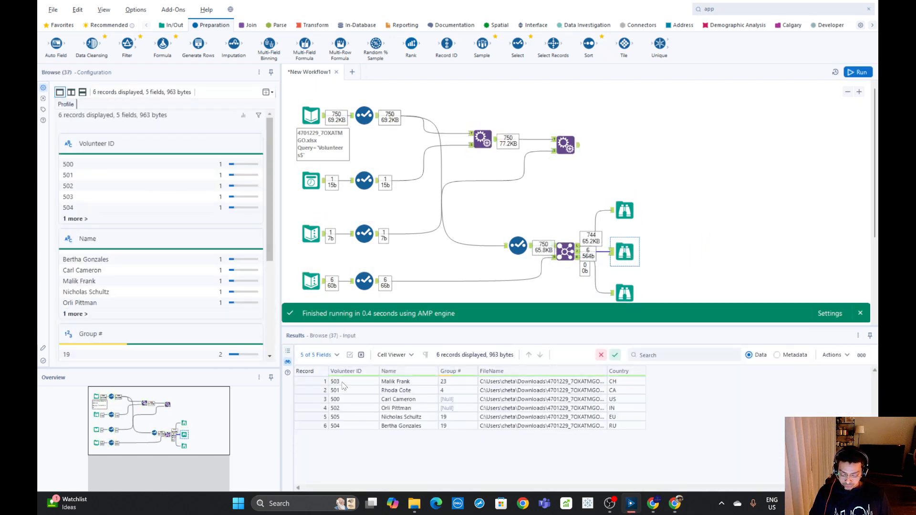
{"action": "left_click_drag", "start_coordinate": [343, 385], "coordinate": [345, 429]}
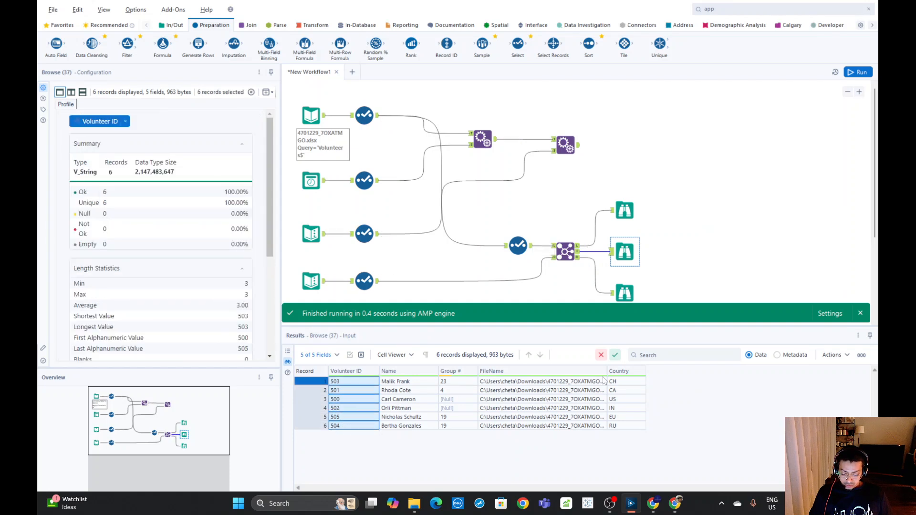
{"action": "left_click_drag", "start_coordinate": [620, 381], "coordinate": [623, 426]}
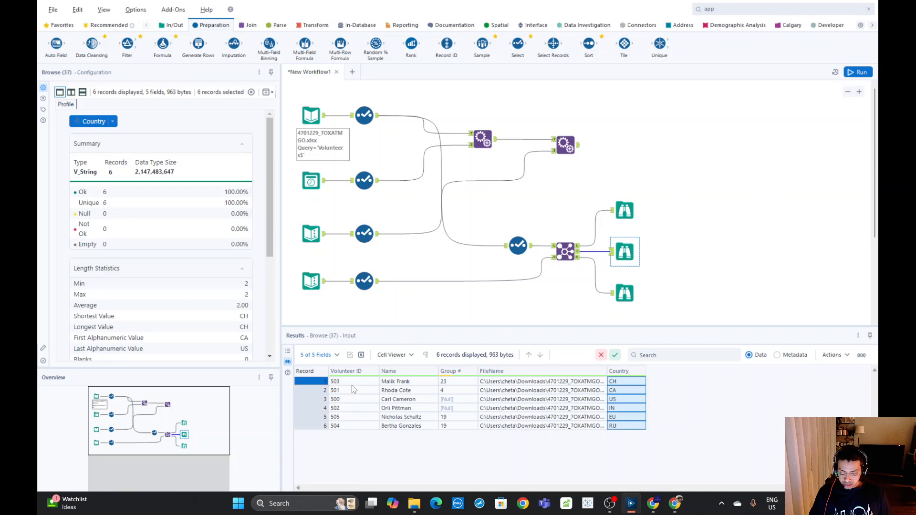
{"action": "left_click_drag", "start_coordinate": [353, 381], "coordinate": [463, 434]}
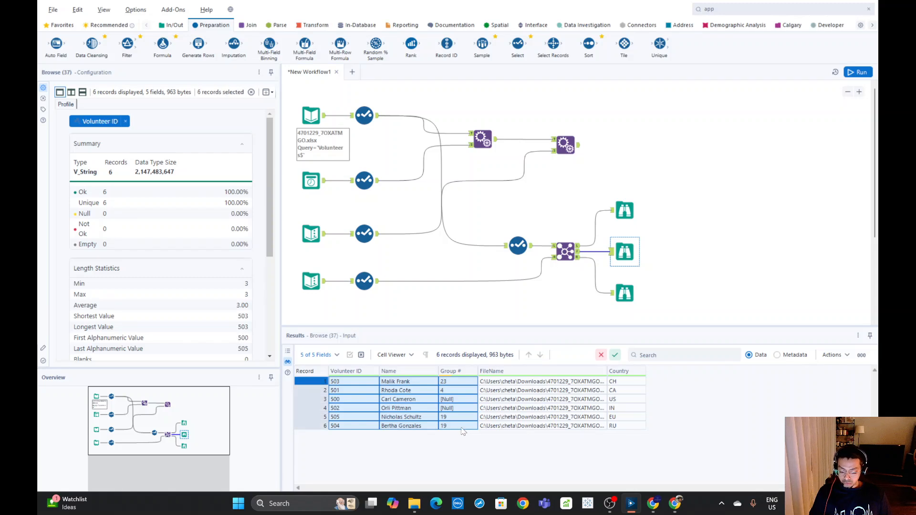
{"action": "scroll", "coordinate": [727, 247], "scroll_direction": "down", "scroll_amount": 1}
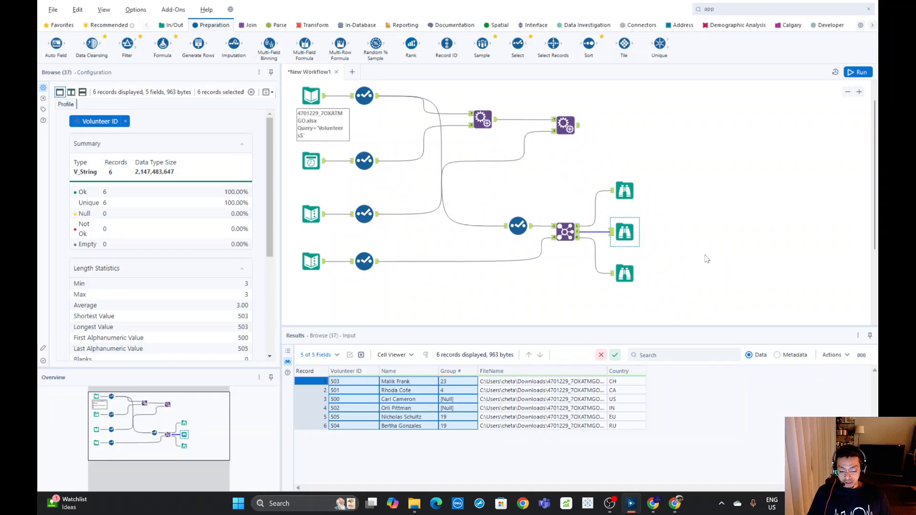
Compare the unmatched left records with the joined records, then check the Join tool's own joined output
{"action": "left_click", "coordinate": [625, 191]}
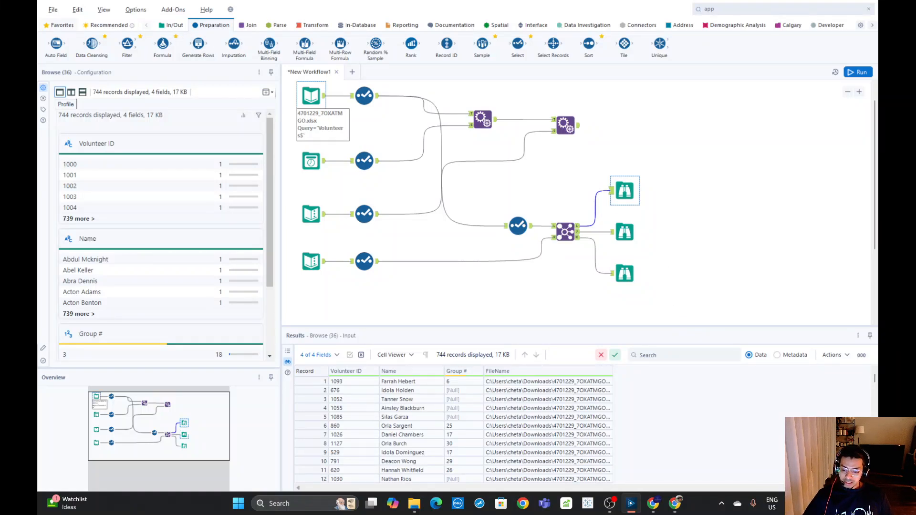
{"action": "left_click", "coordinate": [175, 25]}
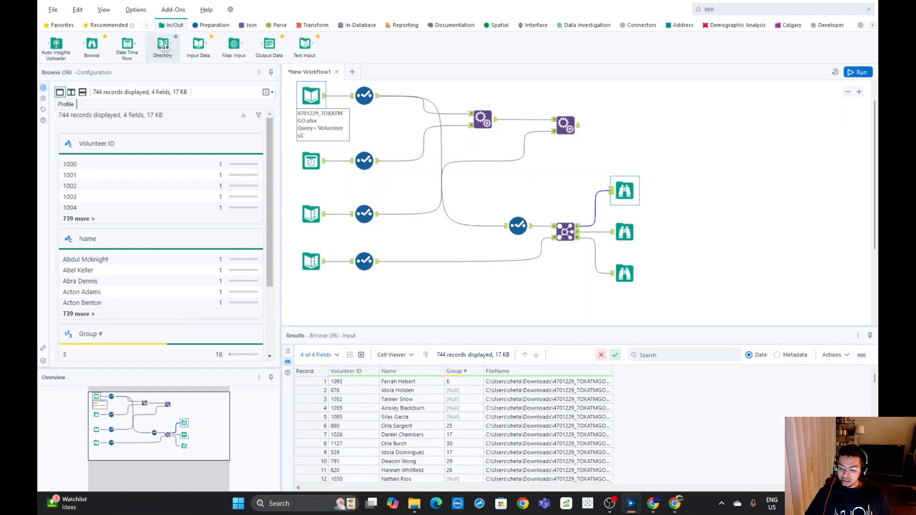
{"action": "left_click", "coordinate": [630, 230]}
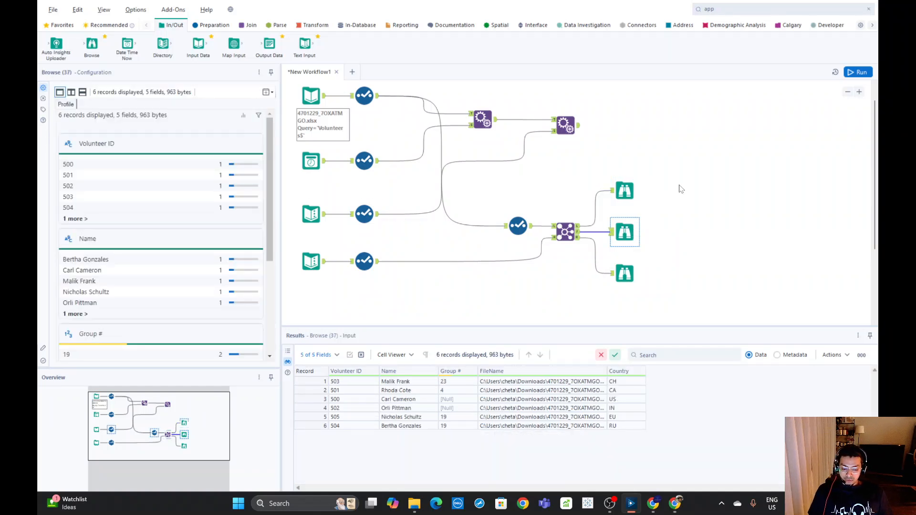
{"action": "left_click", "coordinate": [578, 234]}
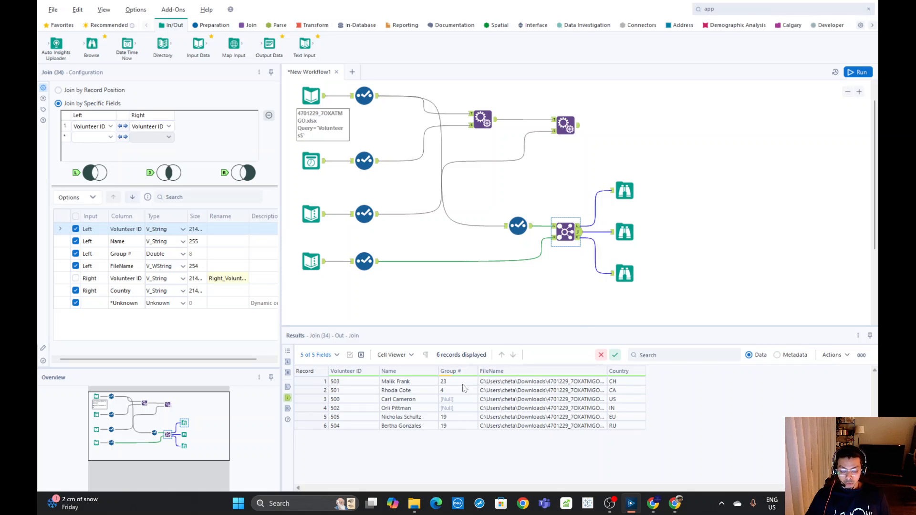
Review the data profile of the joined records in the middle Browse, including the value statistics for Group #
{"action": "left_click", "coordinate": [624, 233]}
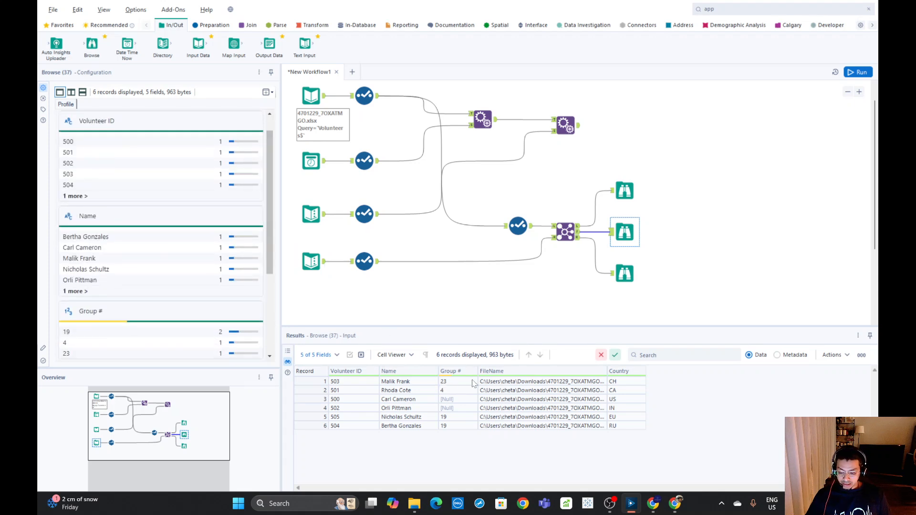
{"action": "scroll", "coordinate": [113, 304], "scroll_direction": "down", "scroll_amount": 2}
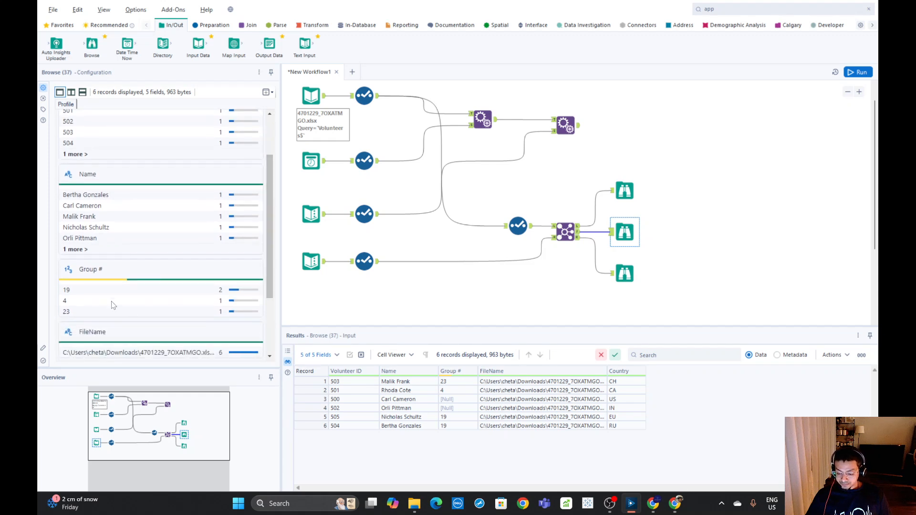
{"action": "left_click", "coordinate": [96, 275]}
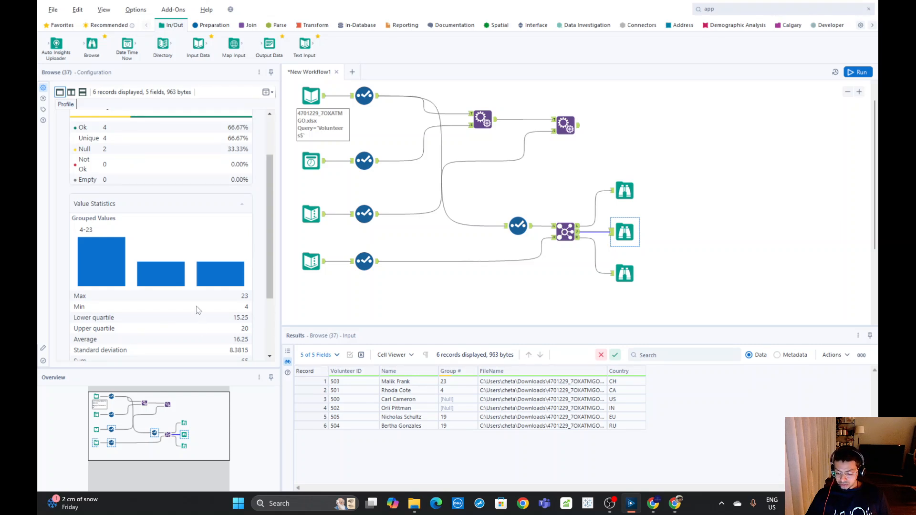
{"action": "scroll", "coordinate": [198, 308], "scroll_direction": "down", "scroll_amount": 3}
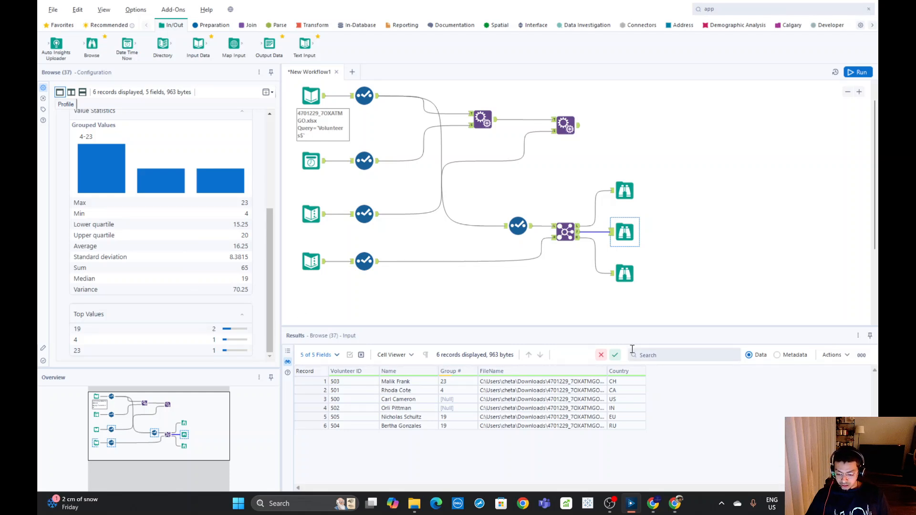
{"action": "left_click", "coordinate": [689, 235]}
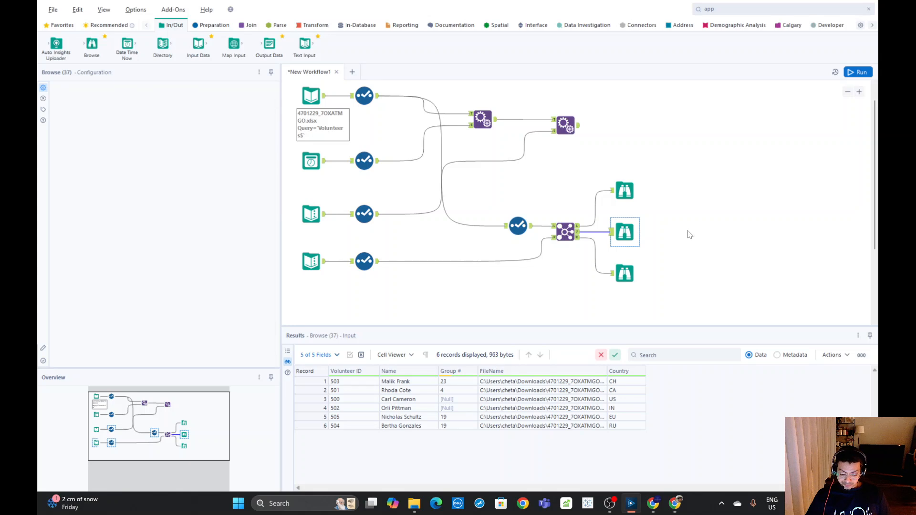
Add a Directory tool below the last Text Input and compare its folder with the Input Data tool's file path
{"action": "scroll", "coordinate": [694, 226], "scroll_direction": "down", "scroll_amount": 1}
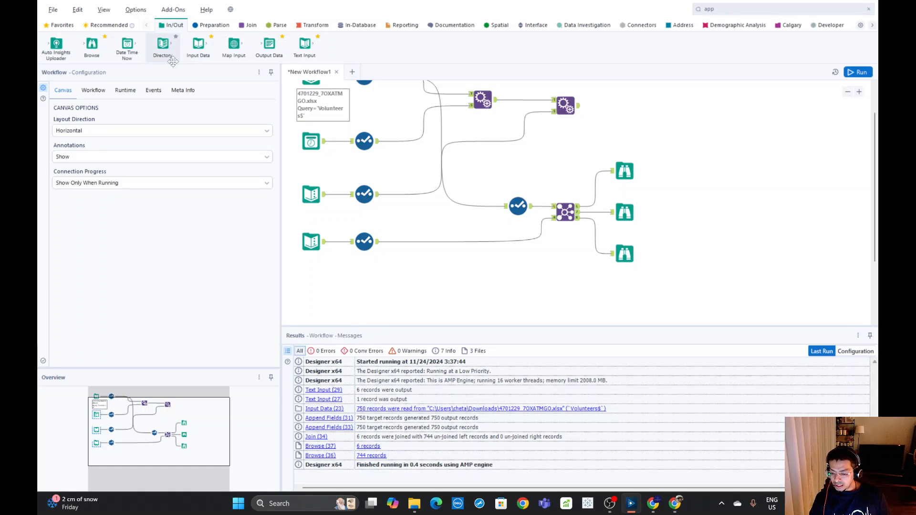
{"action": "left_click_drag", "start_coordinate": [163, 44], "coordinate": [323, 294]}
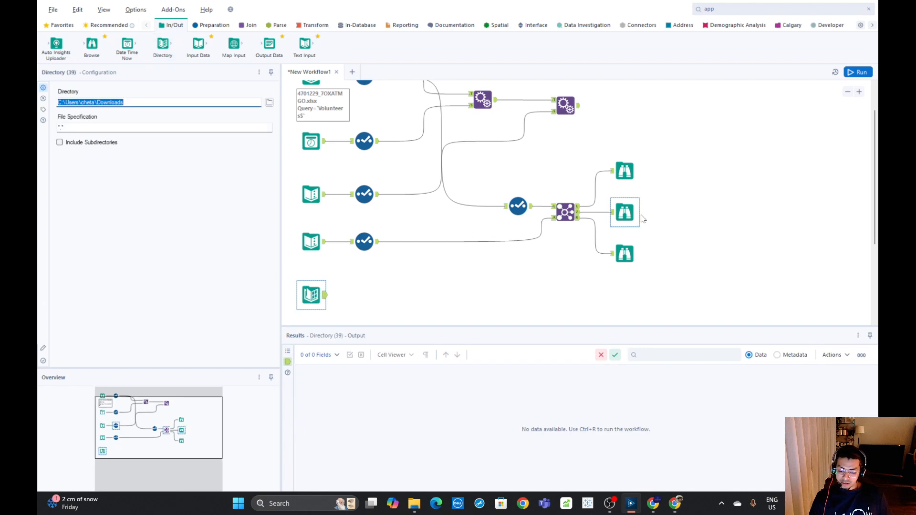
{"action": "scroll", "coordinate": [343, 206], "scroll_direction": "up", "scroll_amount": 1}
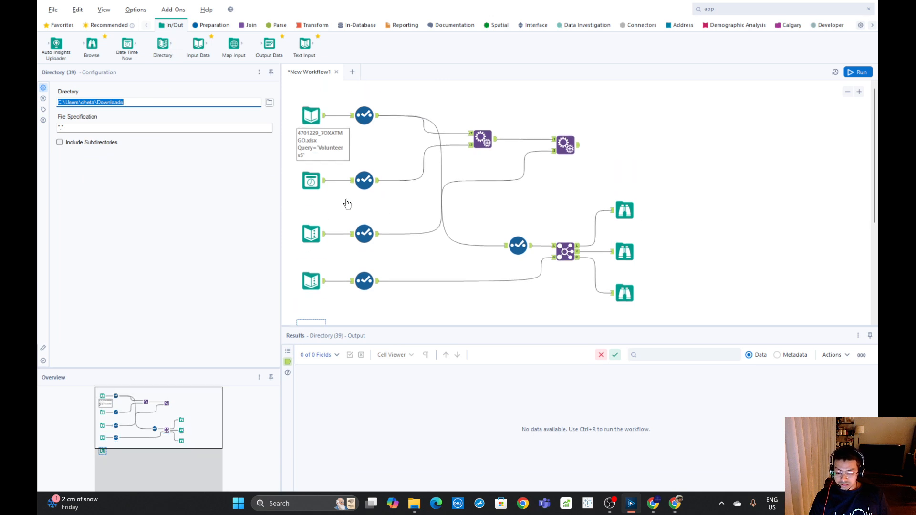
{"action": "left_click", "coordinate": [312, 120]}
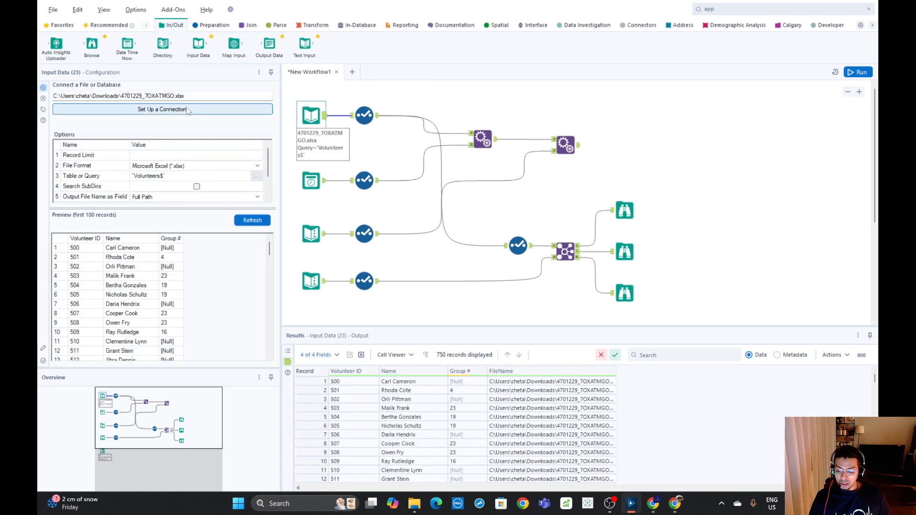
{"action": "triple_click", "coordinate": [196, 96]}
Check the Directory tool's Downloads folder and *.* file specification, and run the workflow to list the folder's files
{"action": "scroll", "coordinate": [661, 159], "scroll_direction": "down", "scroll_amount": 2}
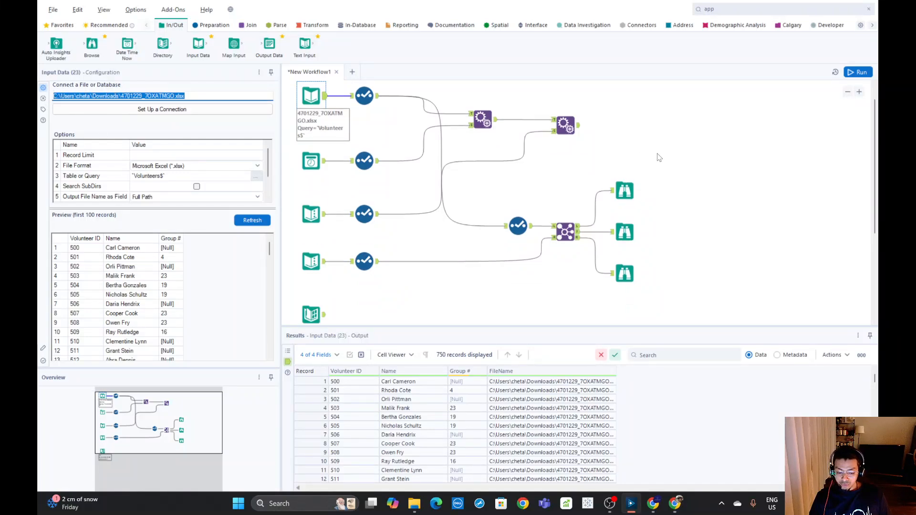
{"action": "scroll", "coordinate": [662, 159], "scroll_direction": "down", "scroll_amount": 1}
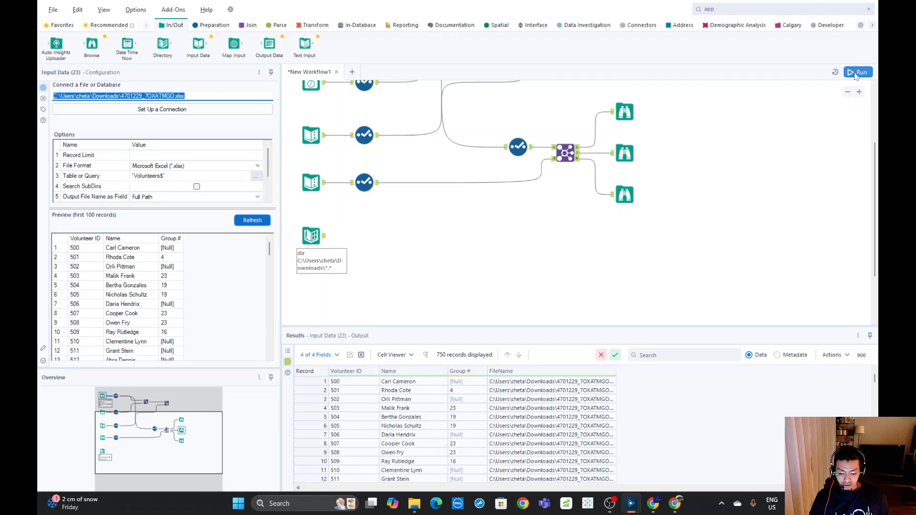
{"action": "left_click", "coordinate": [324, 236]}
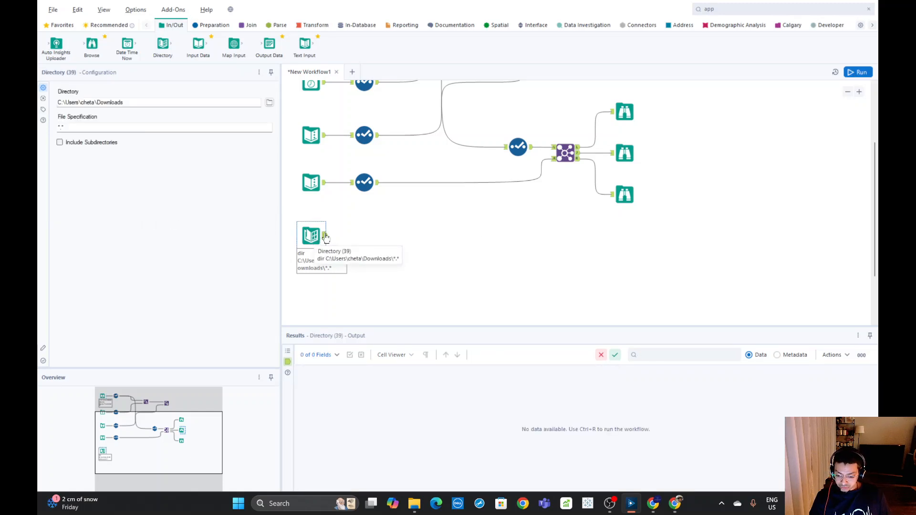
{"action": "triple_click", "coordinate": [125, 102]}
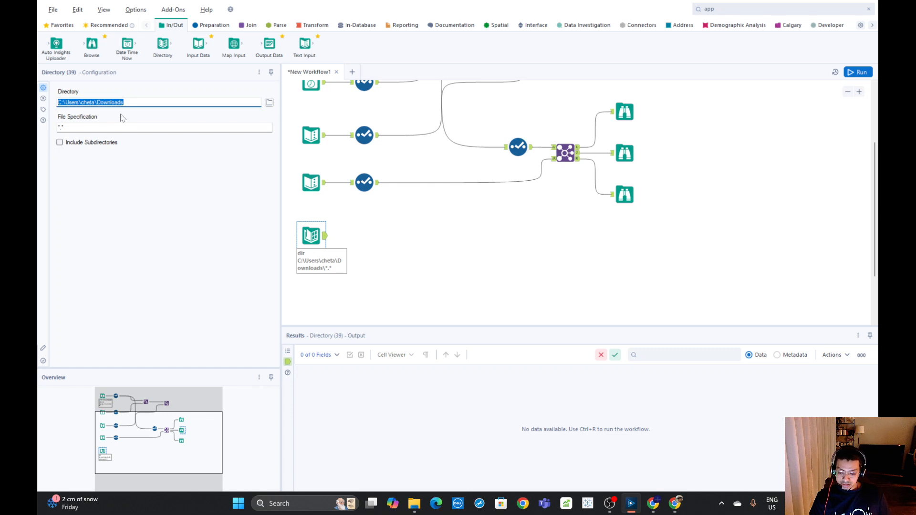
{"action": "triple_click", "coordinate": [74, 128]}
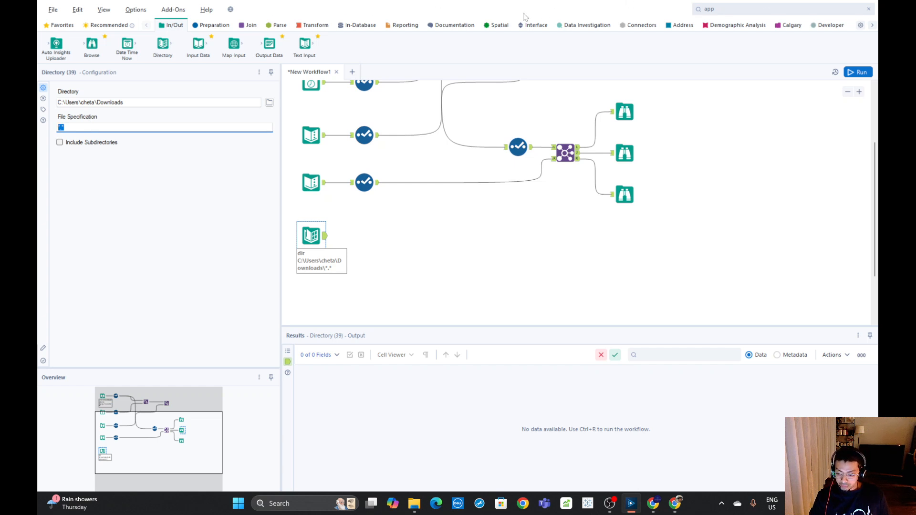
{"action": "left_click", "coordinate": [858, 72]}
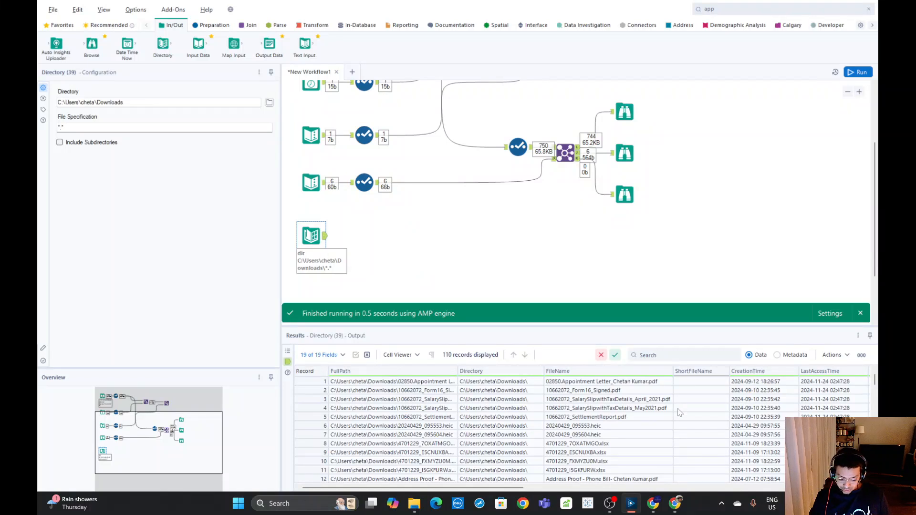
Set the Directory tool's file specification to 47*.xlsx after looking through the listed files, and rerun the workflow
{"action": "scroll", "coordinate": [608, 419], "scroll_direction": "down", "scroll_amount": 4}
{"action": "scroll", "coordinate": [610, 422], "scroll_direction": "down", "scroll_amount": 1}
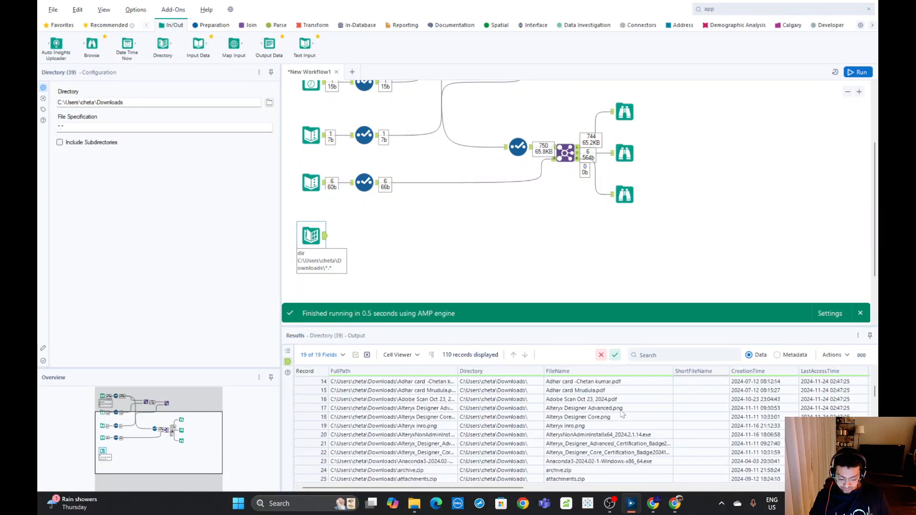
{"action": "scroll", "coordinate": [627, 427], "scroll_direction": "down", "scroll_amount": 1}
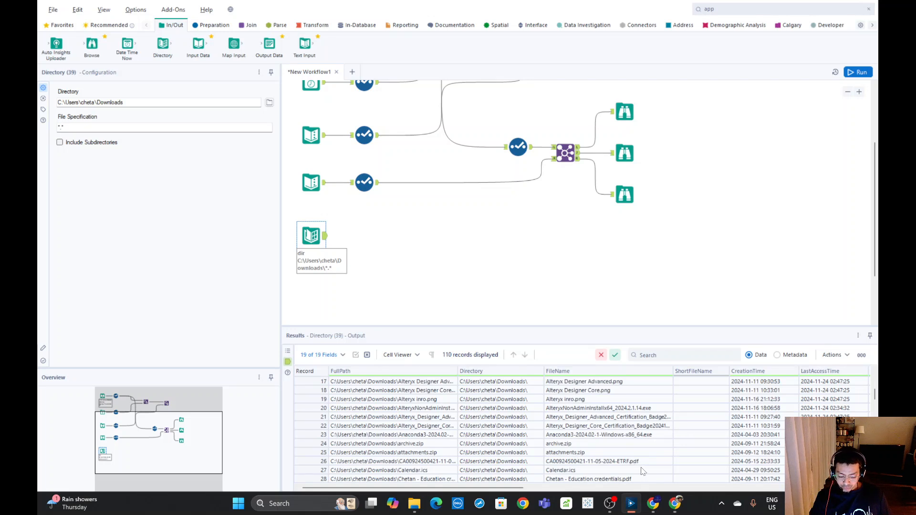
{"action": "left_click", "coordinate": [75, 129]}
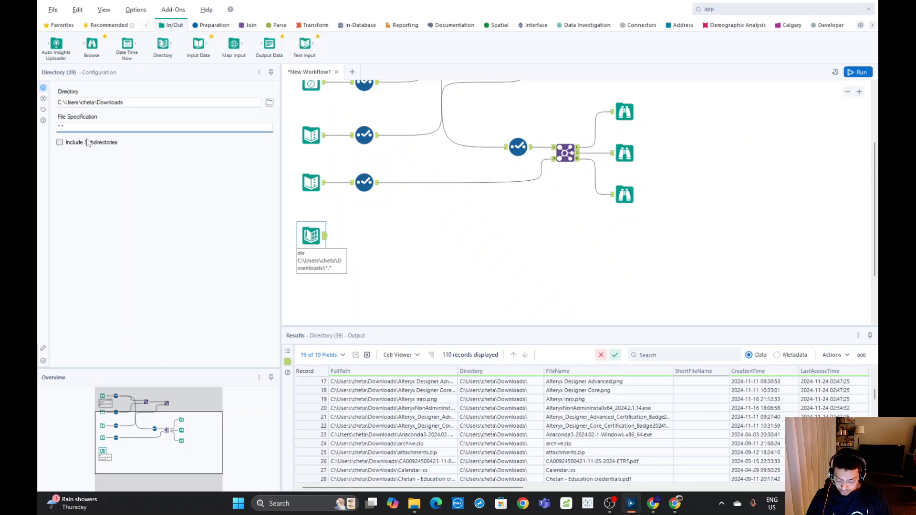
{"action": "type", "text": "xlsx"}
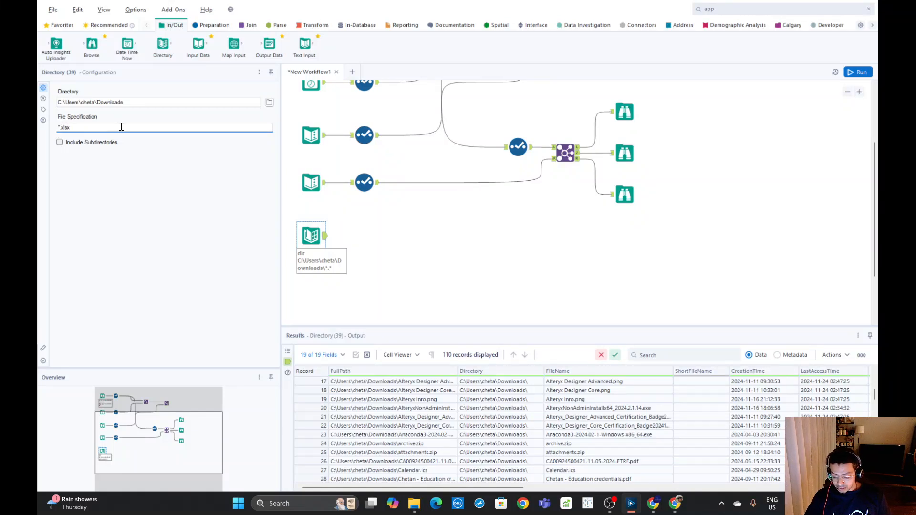
{"action": "type", "text": "47"}
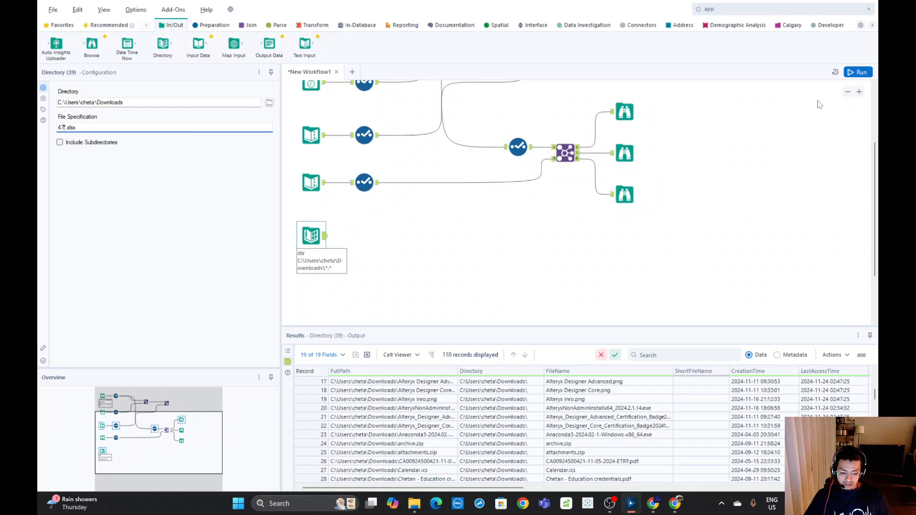
{"action": "left_click", "coordinate": [852, 74]}
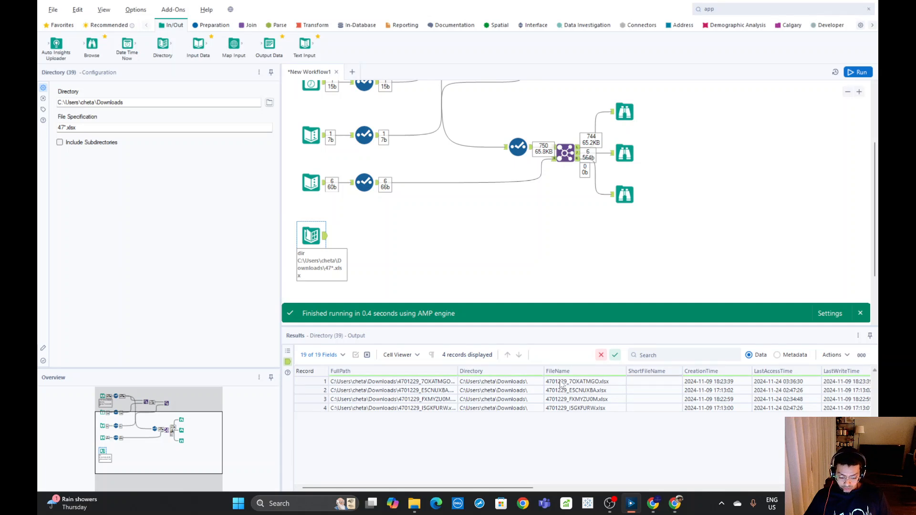
Examine the file names and remaining fields in the Directory tool's filtered output
{"action": "left_click_drag", "start_coordinate": [560, 384], "coordinate": [568, 408]}
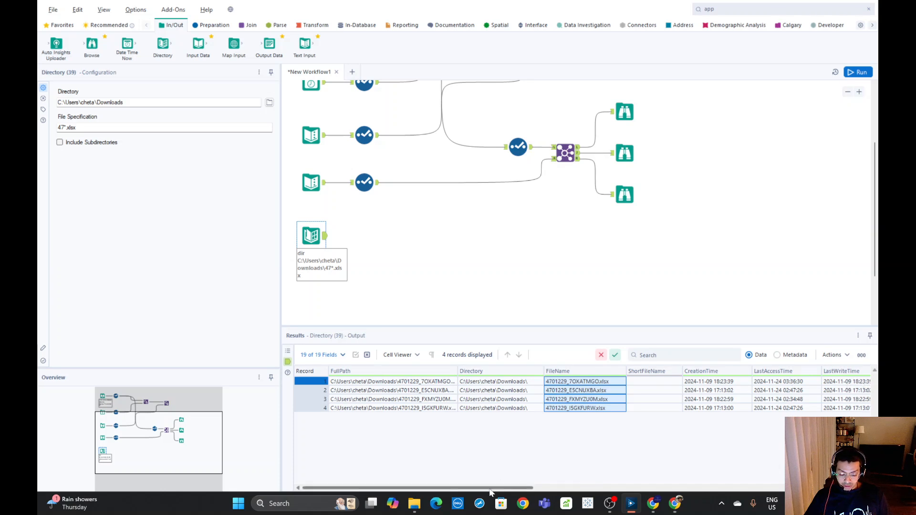
{"action": "left_click_drag", "start_coordinate": [493, 488], "coordinate": [457, 501]}
{"action": "left_click", "coordinate": [453, 278]}
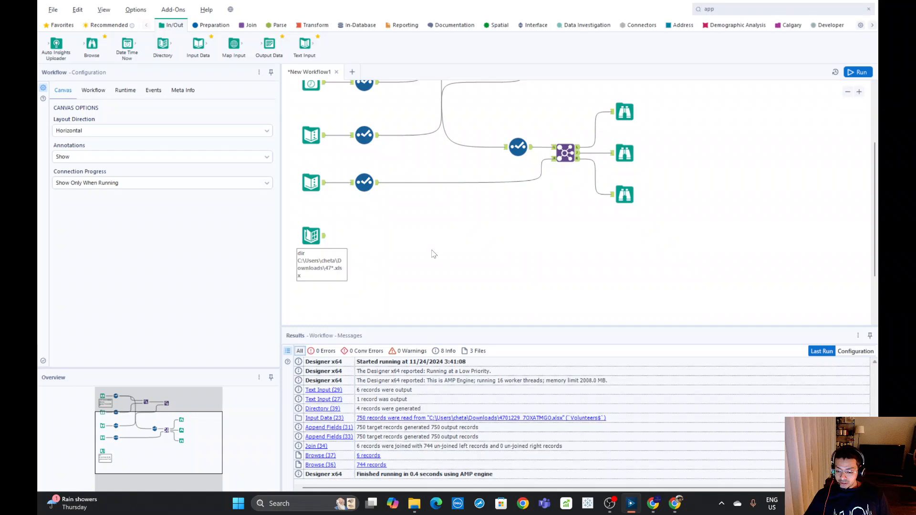
{"action": "left_click", "coordinate": [316, 225]}
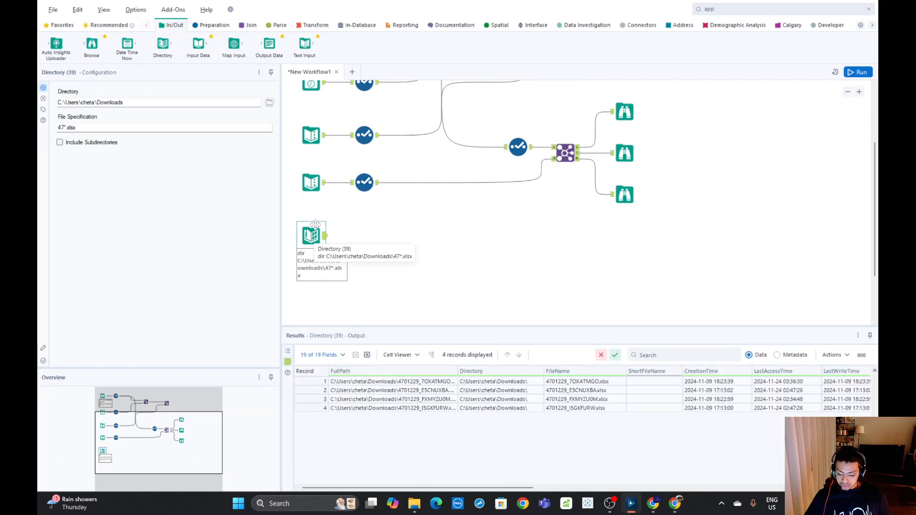
Copy the file name 4701229_7OXATMGO.xlsx from the results, use it as the Directory tool's whole file specification, and rerun the workflow
{"action": "right_click", "coordinate": [565, 383]}
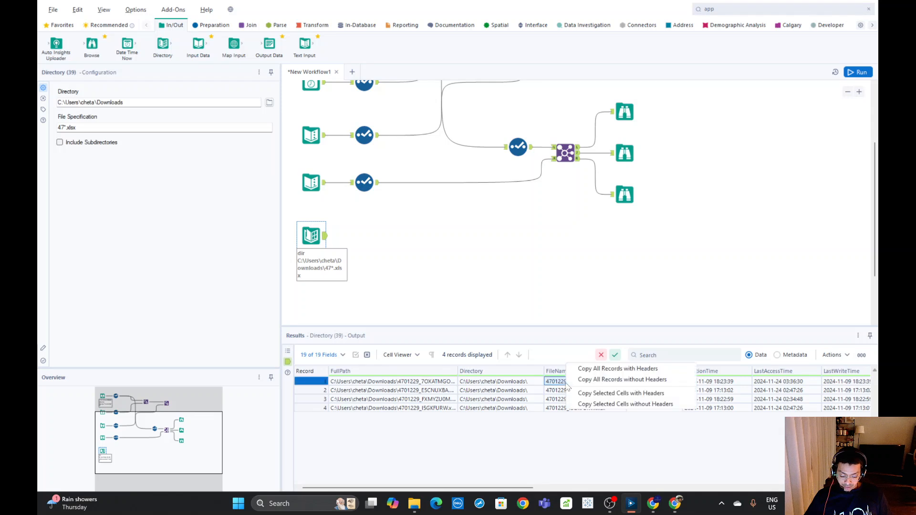
{"action": "left_click", "coordinate": [641, 404]}
{"action": "left_click", "coordinate": [477, 280]}
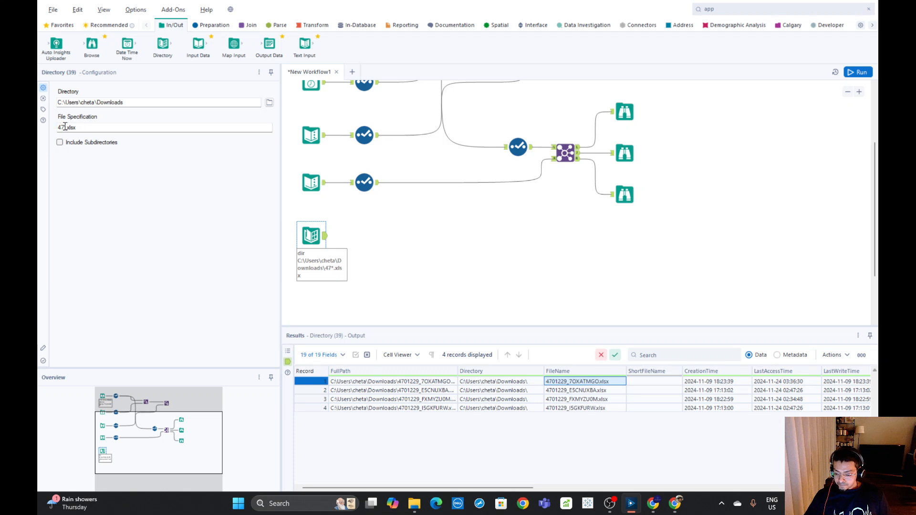
{"action": "left_click_drag", "start_coordinate": [64, 126], "coordinate": [53, 124]}
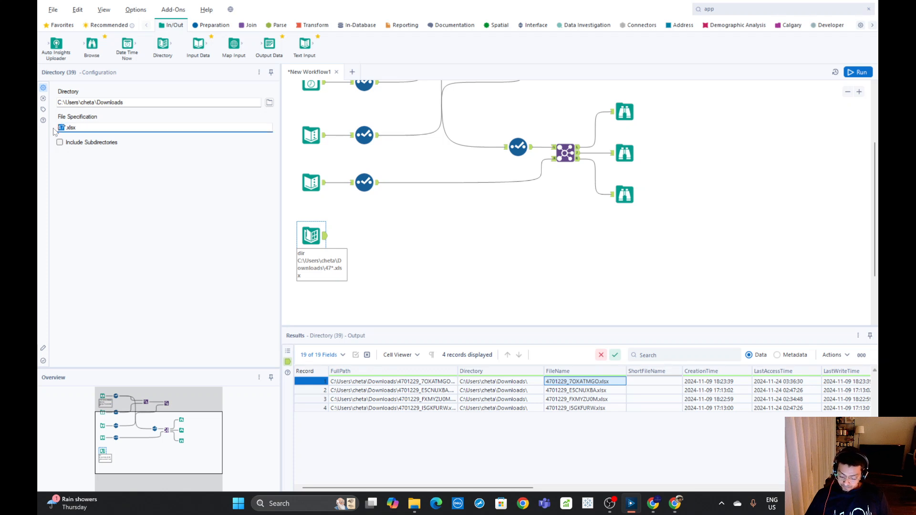
{"action": "key", "text": "ctrl+v"}
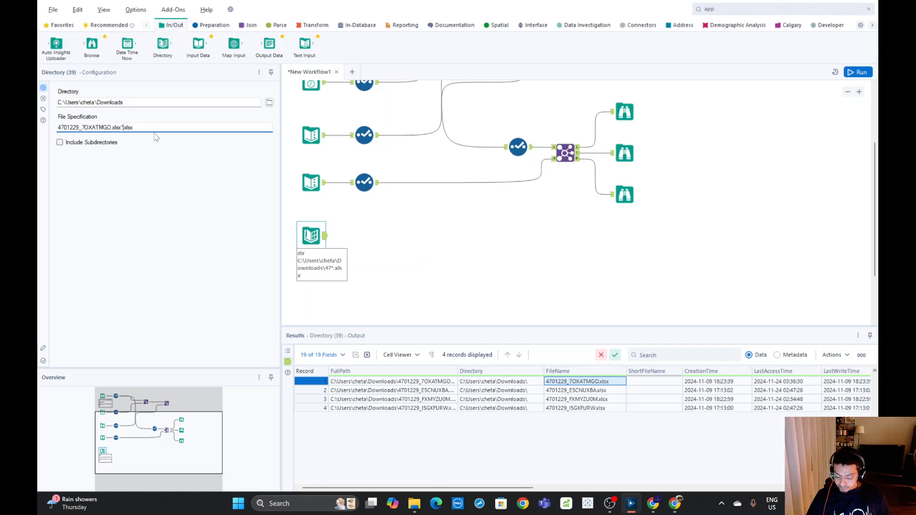
{"action": "key", "text": "BackSpace"}
{"action": "key", "text": "BackSpace"}
{"action": "key", "text": "BackSpace"}
{"action": "key", "text": "BackSpace"}
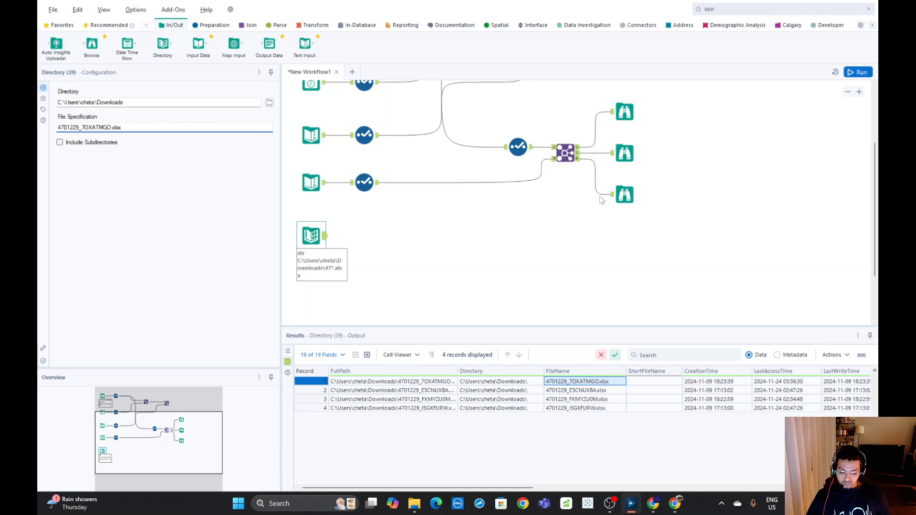
{"action": "left_click", "coordinate": [856, 72]}
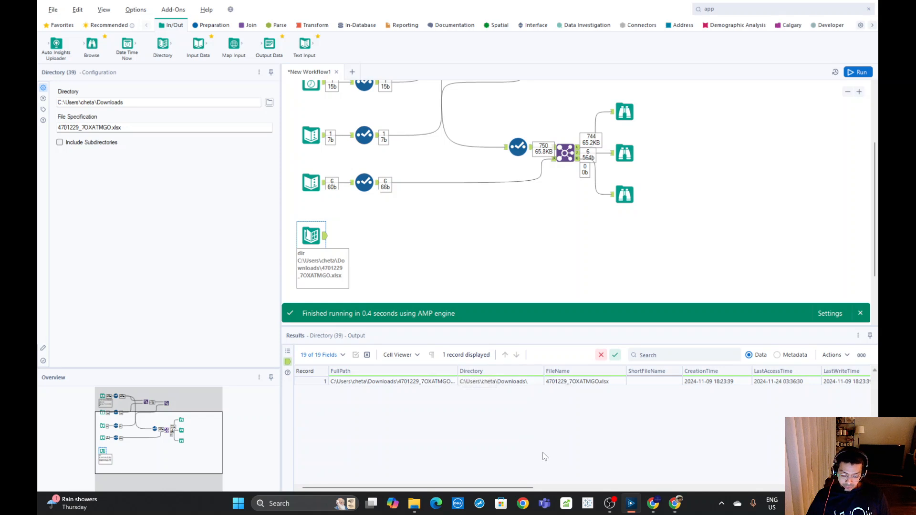
{"action": "mouse_move", "coordinate": [531, 487]}
{"action": "left_mouse_down"}
{"action": "mouse_move", "coordinate": [845, 488]}
{"action": "mouse_move", "coordinate": [527, 488]}
{"action": "left_mouse_up"}
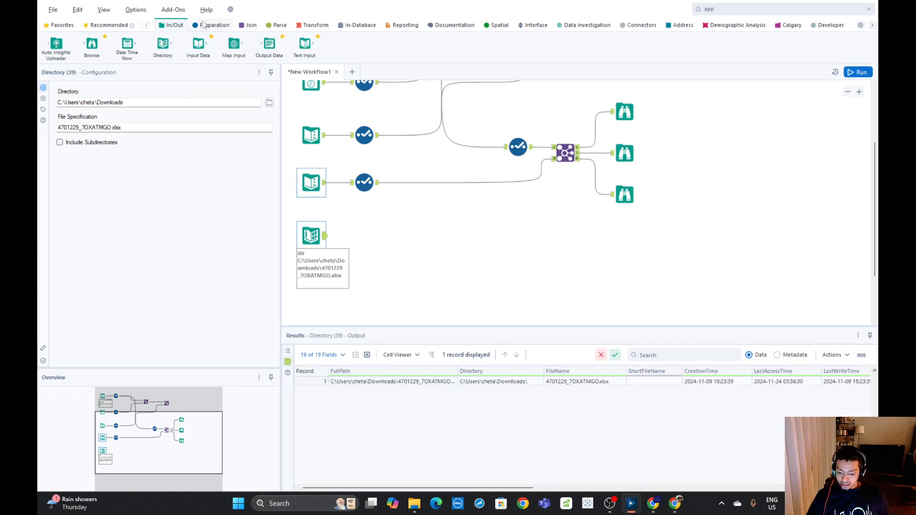
Add a Select tool after the Directory tool and connect a Dynamic Input tool to the Select's output
{"action": "left_click", "coordinate": [204, 25]}
{"action": "left_click_drag", "start_coordinate": [519, 47], "coordinate": [364, 235]}
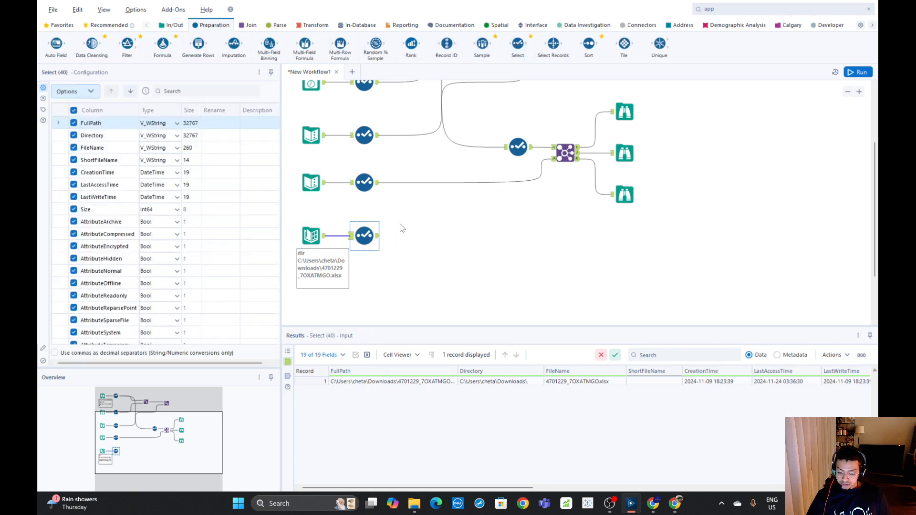
{"action": "left_click", "coordinate": [720, 8]}
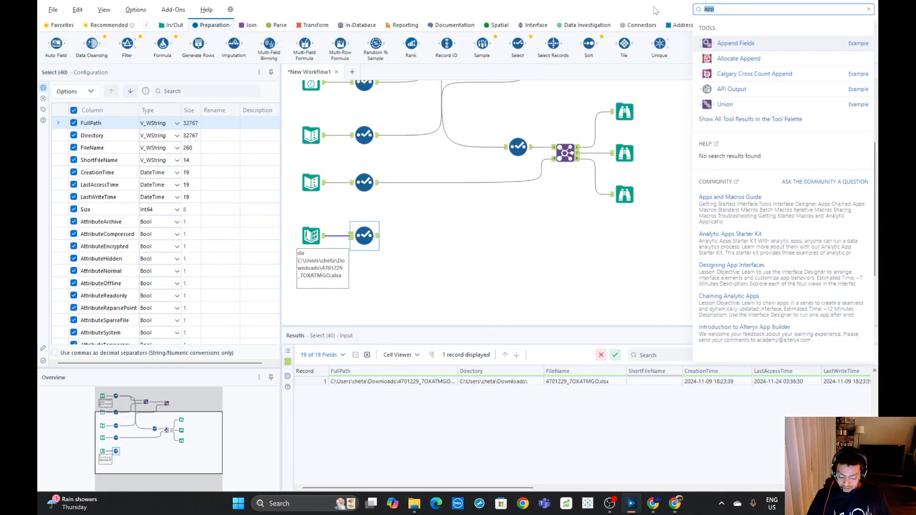
{"action": "type", "text": "dyn"}
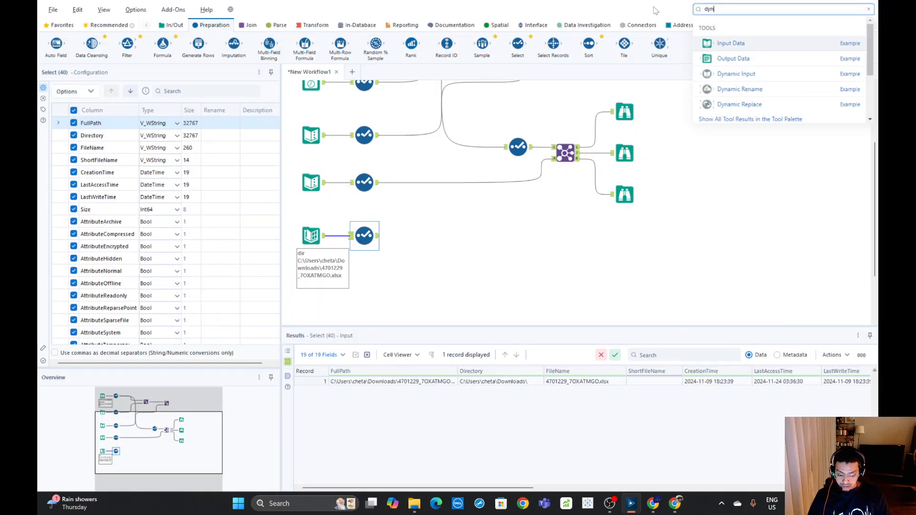
{"action": "left_click_drag", "start_coordinate": [734, 73], "coordinate": [428, 233]}
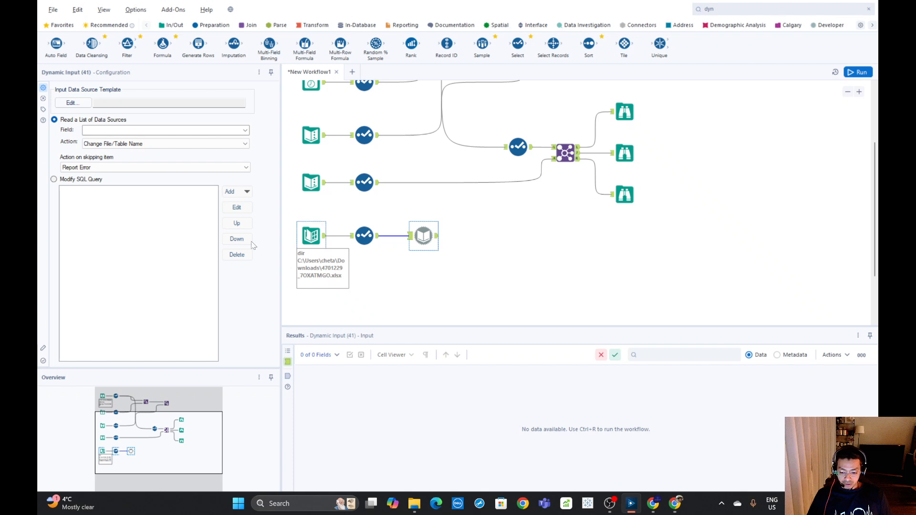
Set the Dynamic Input's data source template to the Volunteers sheet of 4701229_7OXATMGO.xlsx from the recent connections
{"action": "left_click", "coordinate": [71, 103]}
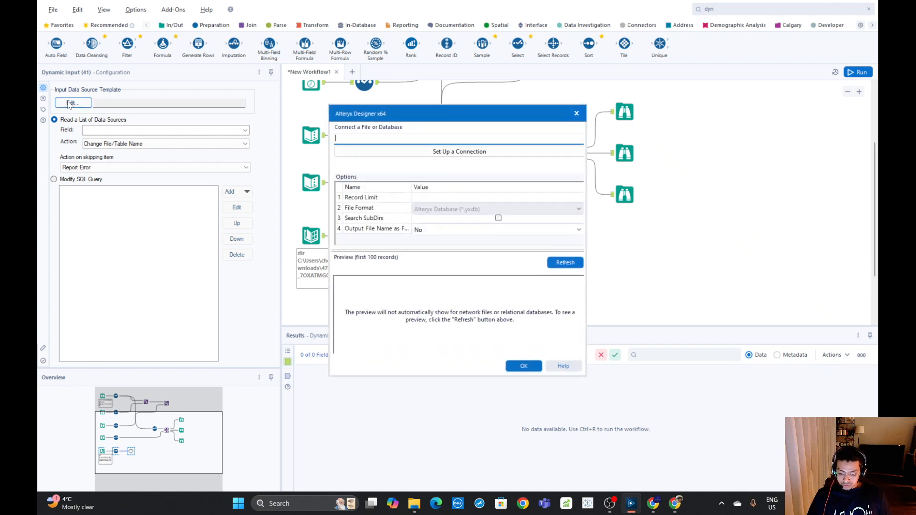
{"action": "left_click", "coordinate": [455, 153]}
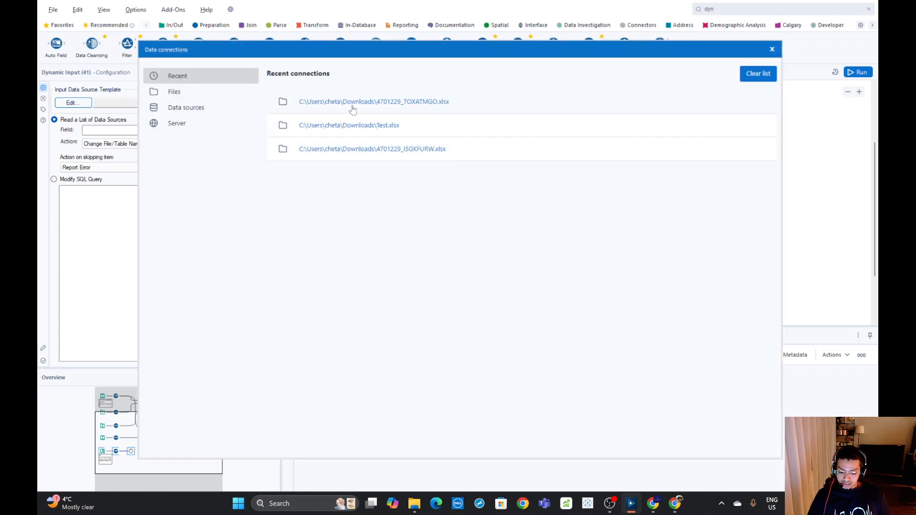
{"action": "left_click", "coordinate": [405, 101]}
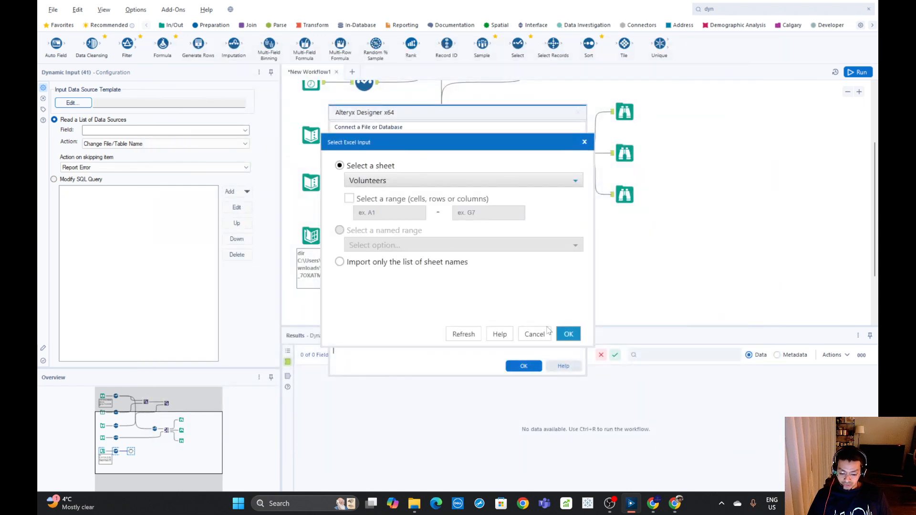
{"action": "left_click", "coordinate": [568, 335]}
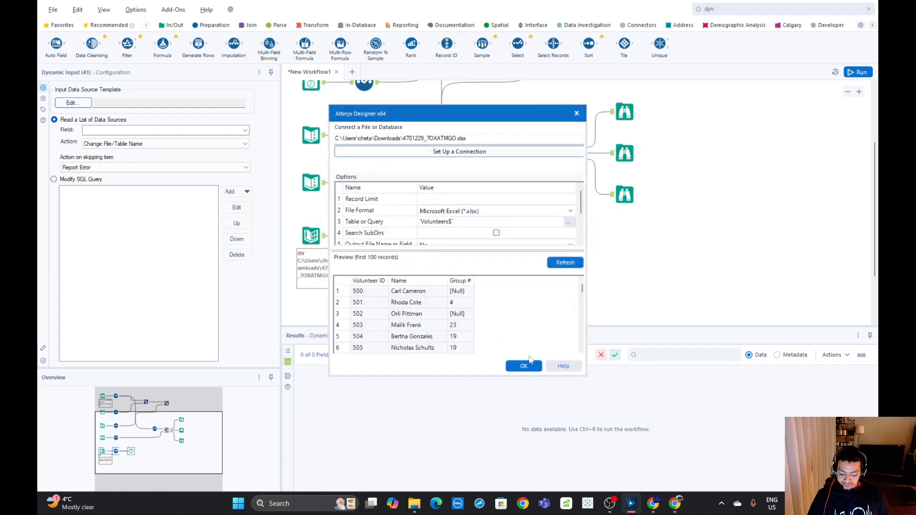
{"action": "left_click", "coordinate": [523, 366]}
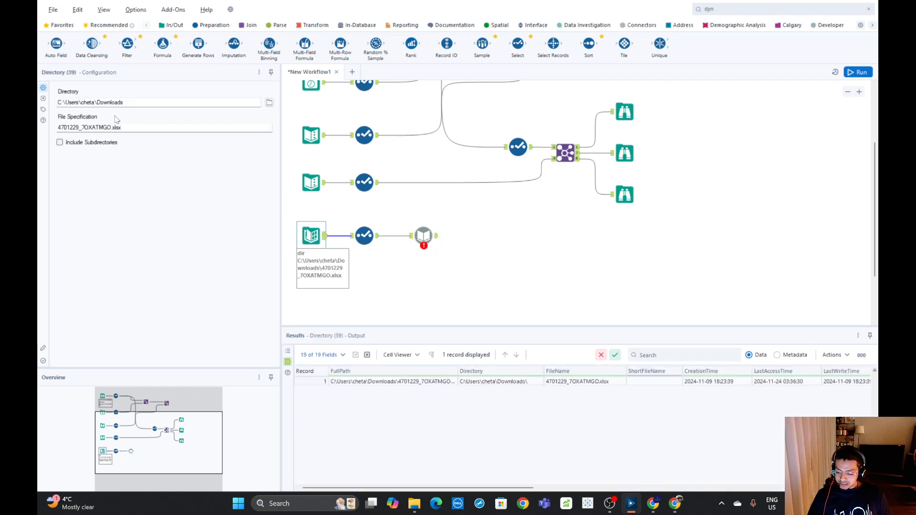
Make the Dynamic Input read the FullPath field with the action Change Entire File Path, and run the workflow
{"action": "left_click", "coordinate": [434, 242]}
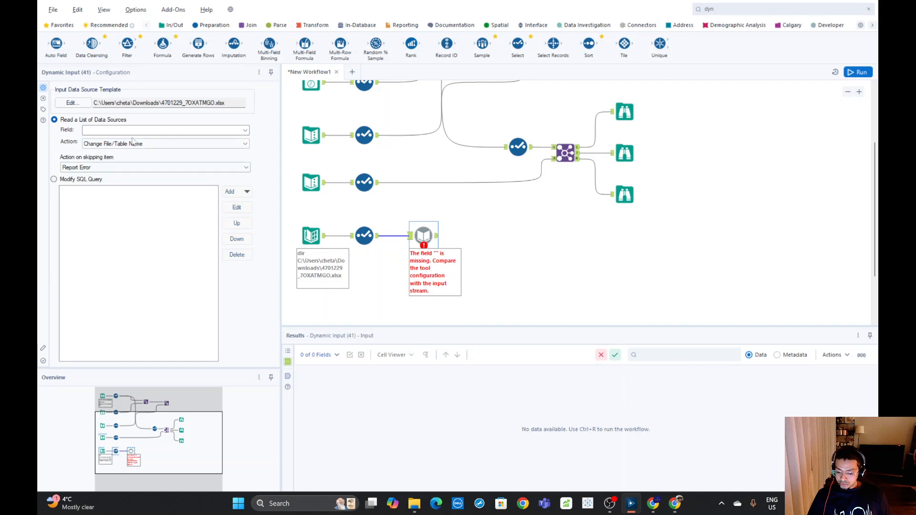
{"action": "left_click", "coordinate": [245, 130]}
{"action": "left_click", "coordinate": [110, 140]}
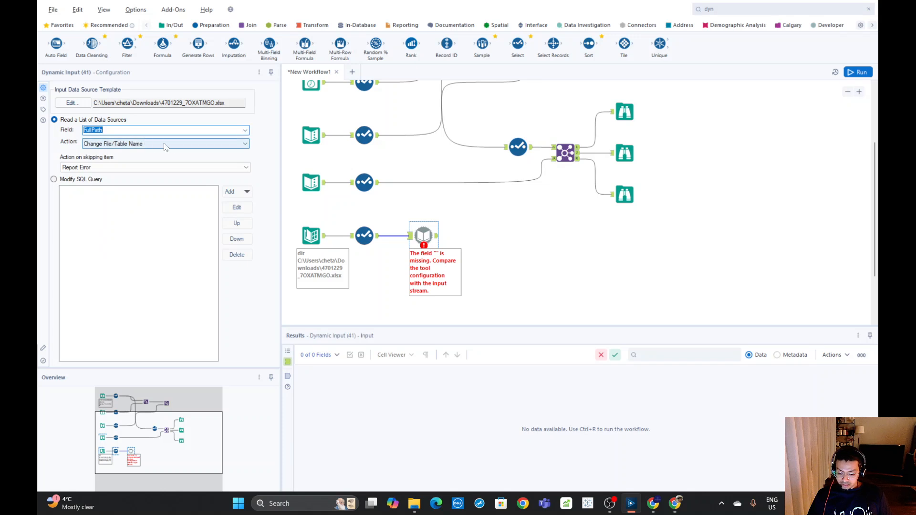
{"action": "left_click", "coordinate": [130, 145]}
{"action": "left_click", "coordinate": [126, 159]}
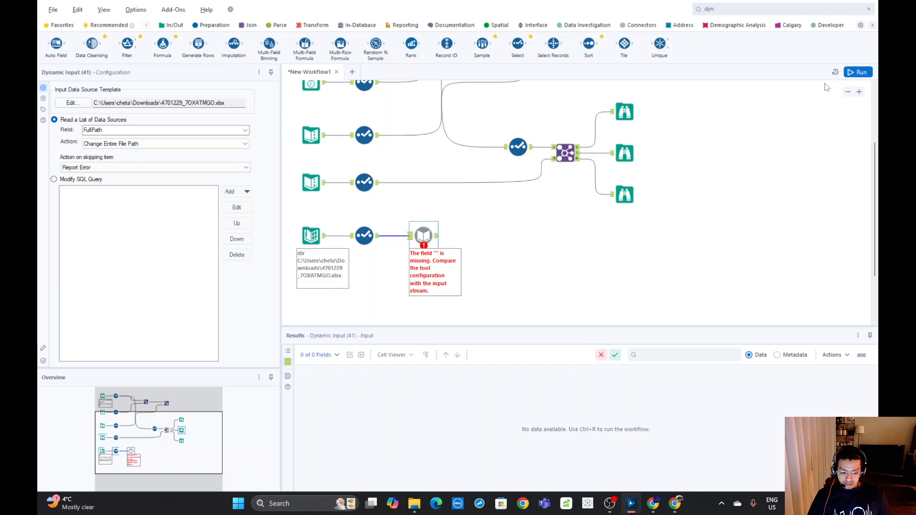
{"action": "left_click", "coordinate": [858, 72]}
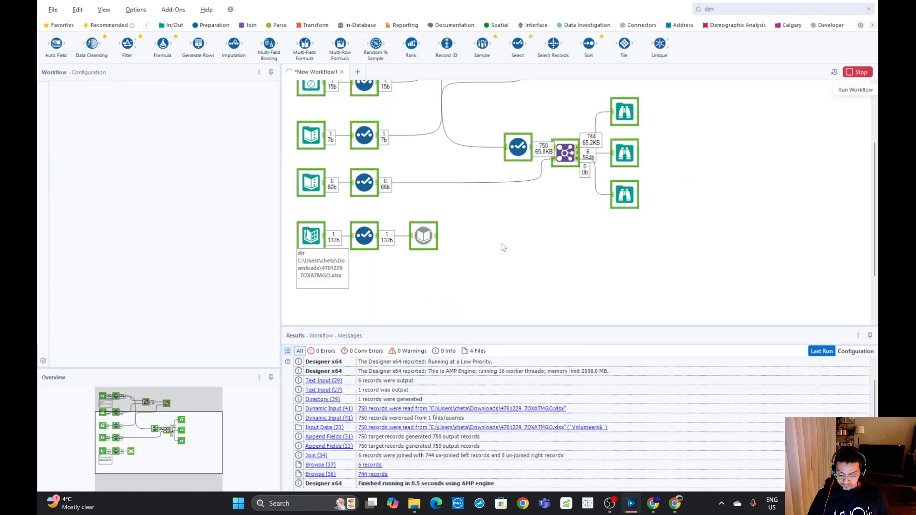
Compare the Dynamic Input's output records with the output of the Select tool that follows the original Input Data tool
{"action": "left_click", "coordinate": [375, 241]}
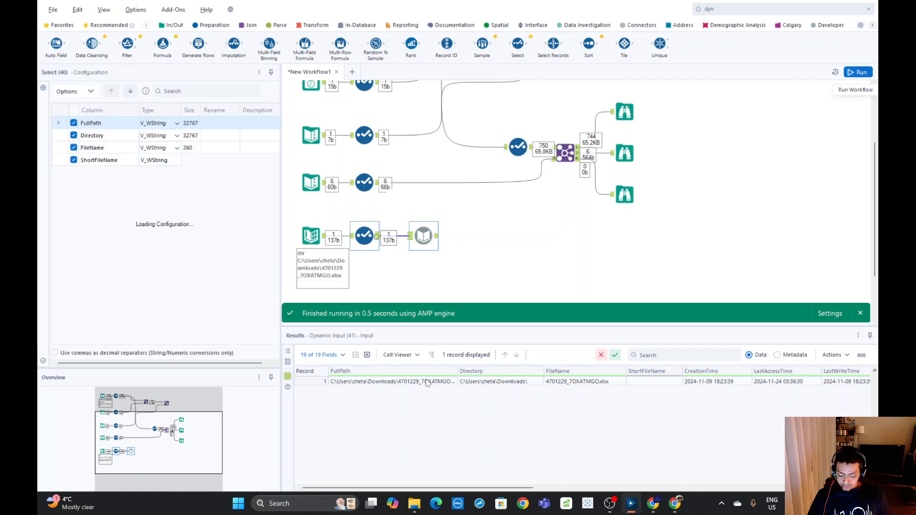
{"action": "left_click", "coordinate": [437, 238]}
{"action": "left_click", "coordinate": [436, 239]}
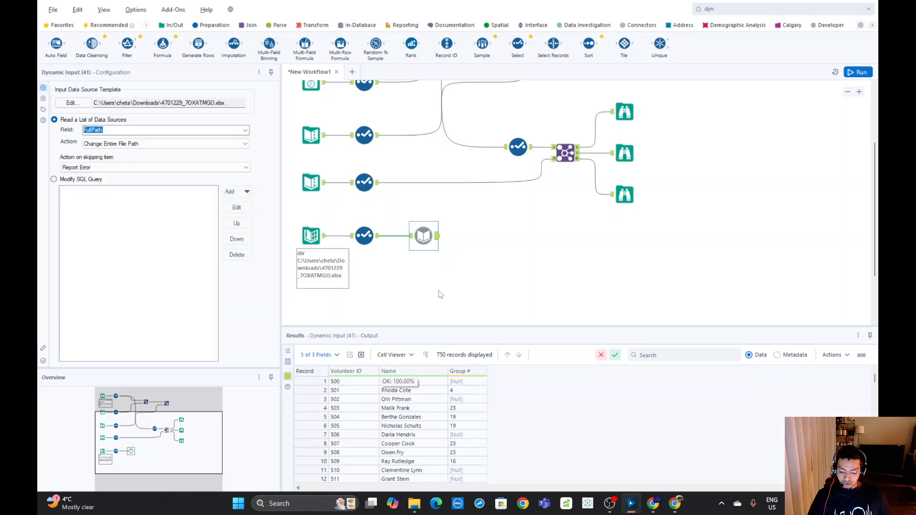
{"action": "scroll", "coordinate": [384, 113], "scroll_direction": "up", "scroll_amount": 2}
{"action": "scroll", "coordinate": [382, 113], "scroll_direction": "up", "scroll_amount": 2}
{"action": "left_click", "coordinate": [378, 114]}
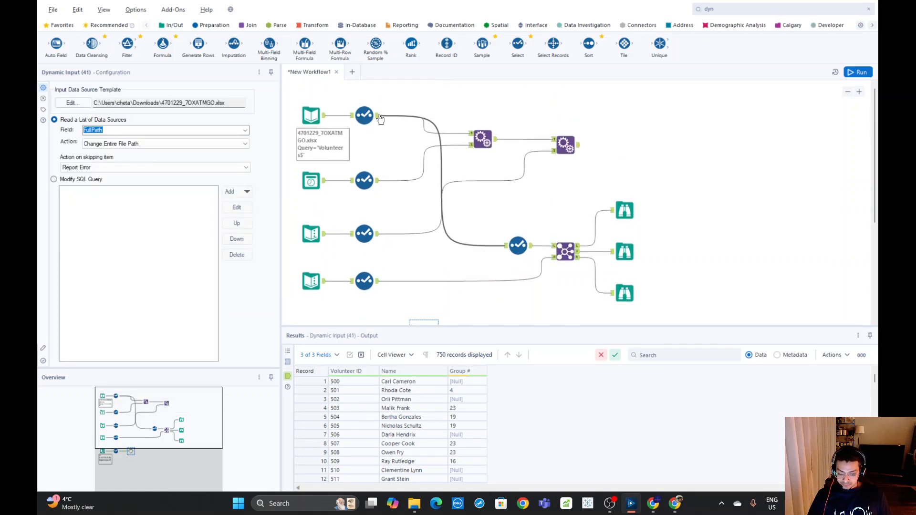
{"action": "scroll", "coordinate": [501, 174], "scroll_direction": "down", "scroll_amount": 2}
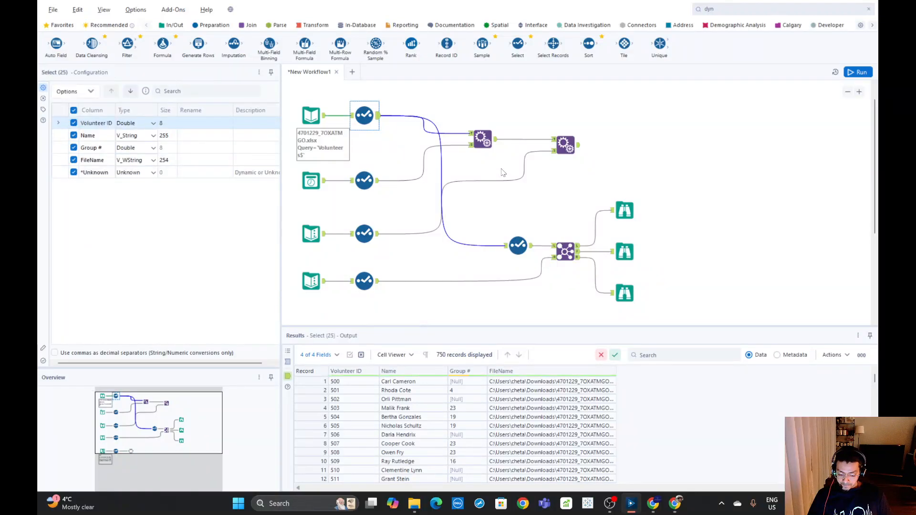
{"action": "left_click", "coordinate": [435, 257]}
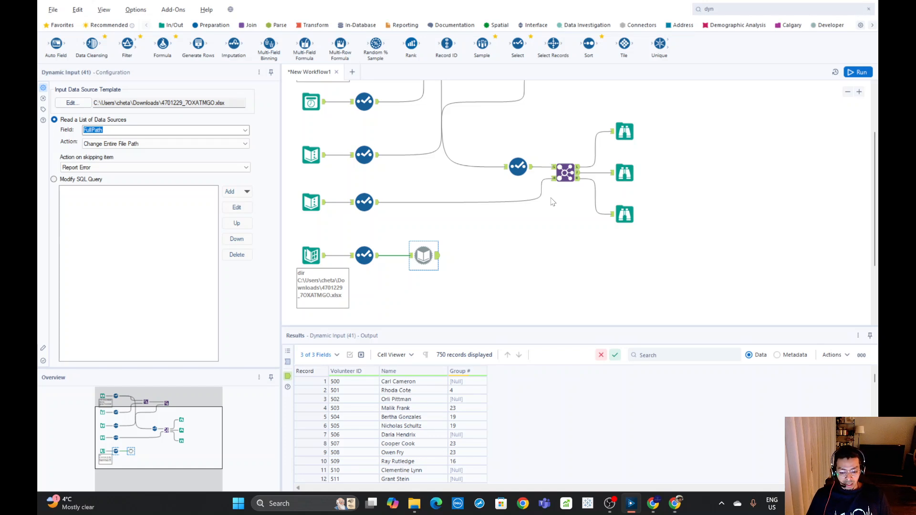
Review the Directory tool's file specification and the Dynamic Input tool's field, action and output records
{"action": "left_click_drag", "start_coordinate": [298, 231], "coordinate": [475, 285]}
{"action": "left_click", "coordinate": [310, 255]}
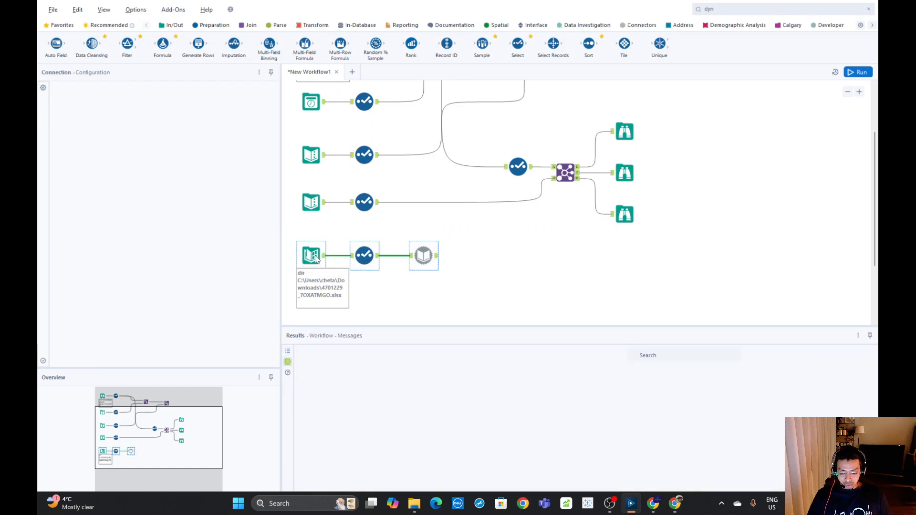
{"action": "left_click", "coordinate": [130, 129]}
{"action": "key", "text": "ctrl+a"}
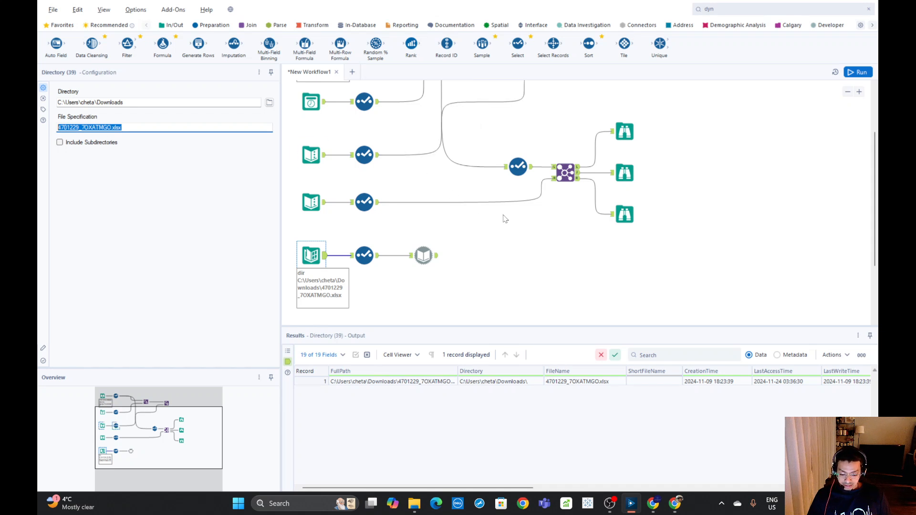
{"action": "left_click", "coordinate": [423, 255]}
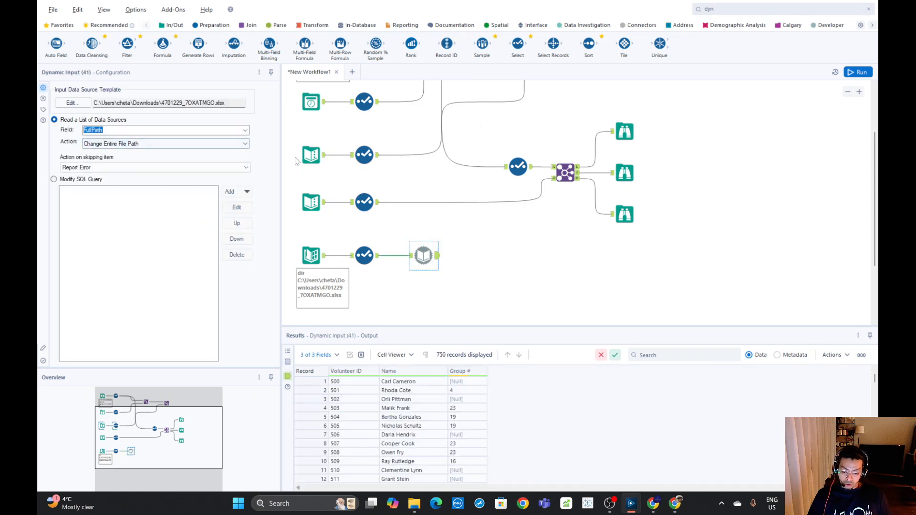
{"action": "left_click", "coordinate": [435, 268]}
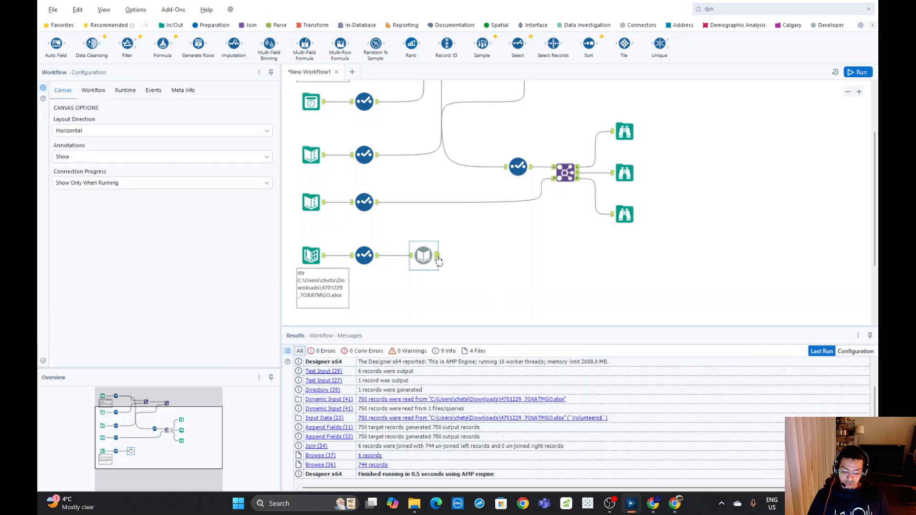
{"action": "left_click", "coordinate": [434, 265]}
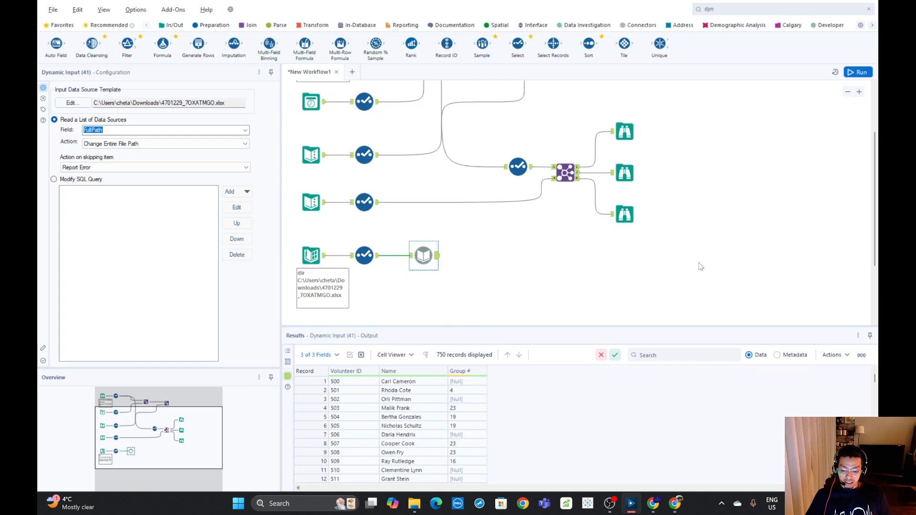
Return to the start of the workflow and display the In/Out tool category
{"action": "scroll", "coordinate": [701, 265], "scroll_direction": "up", "scroll_amount": 1}
{"action": "scroll", "coordinate": [701, 261], "scroll_direction": "up", "scroll_amount": 1}
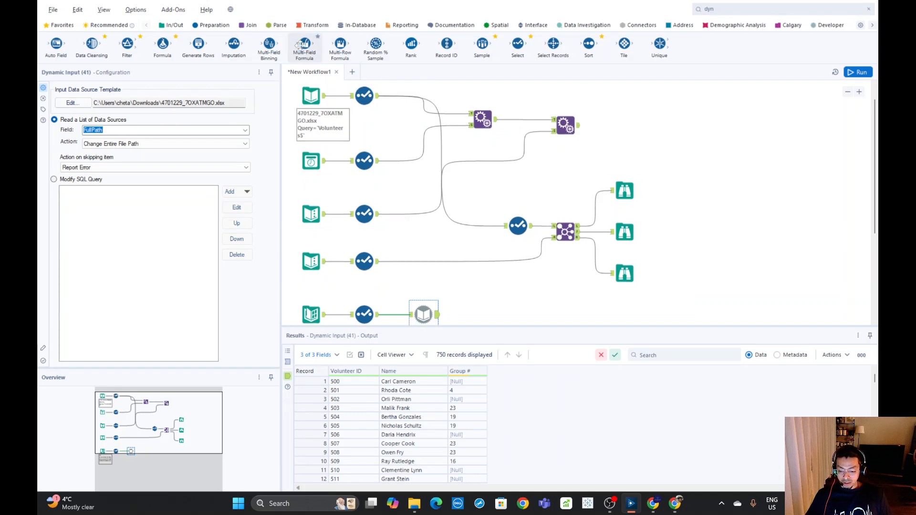
{"action": "left_click", "coordinate": [172, 26]}
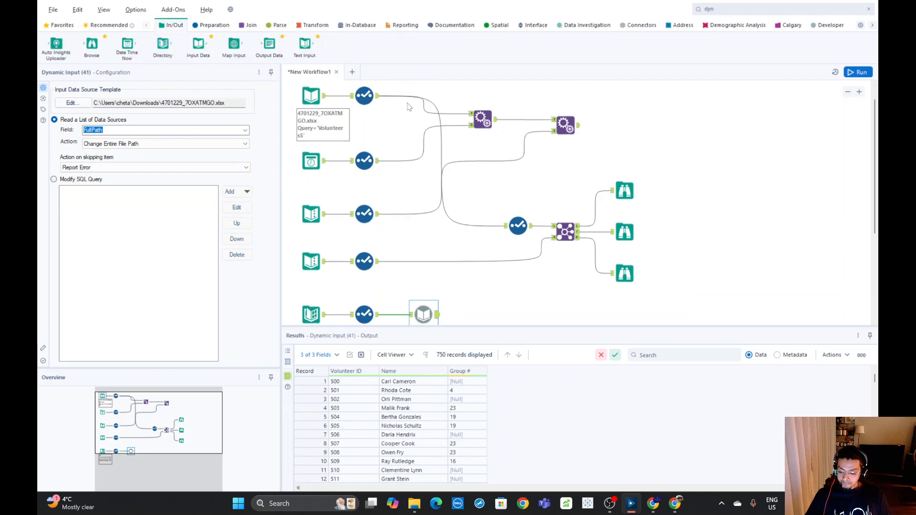